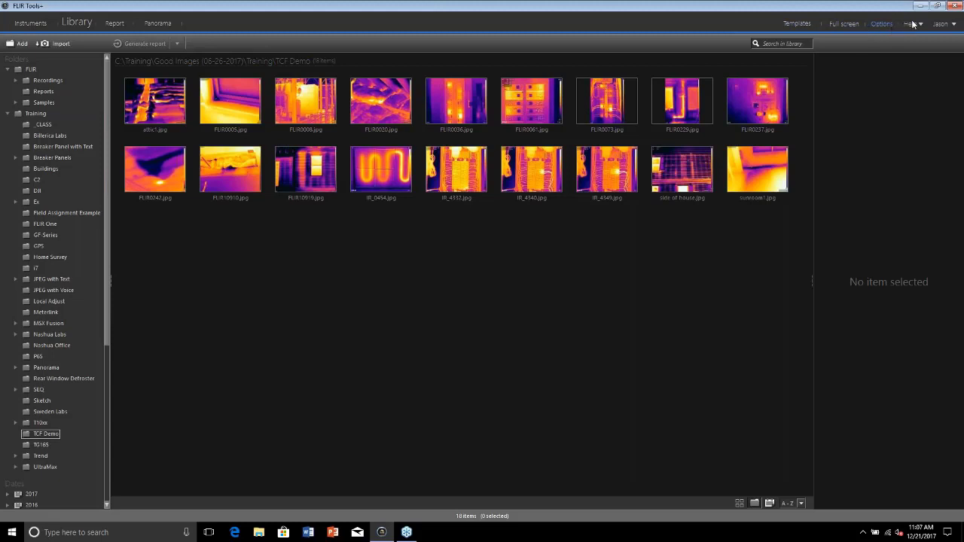
Step: Create a new text annotation template named NEW
click(790, 22)
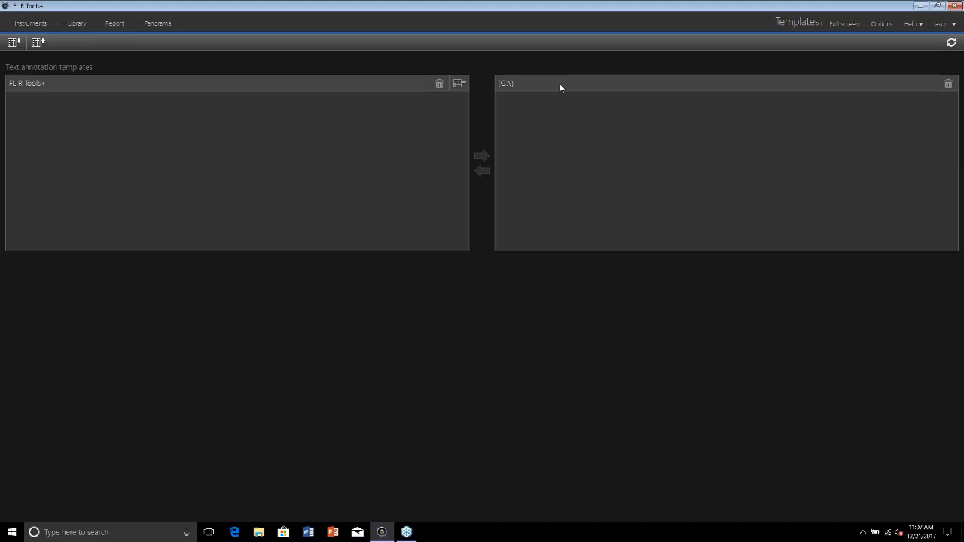
click(39, 44)
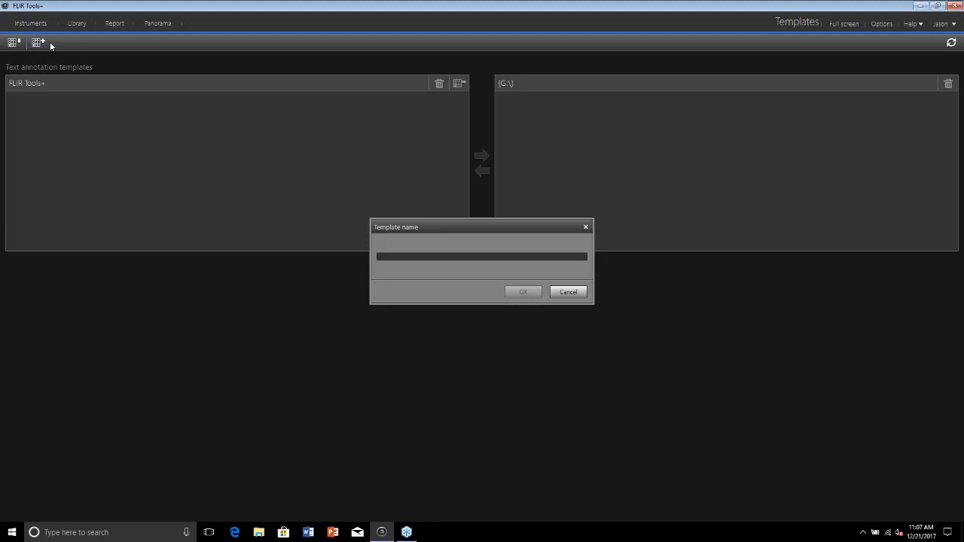
text(NEW)
click(519, 292)
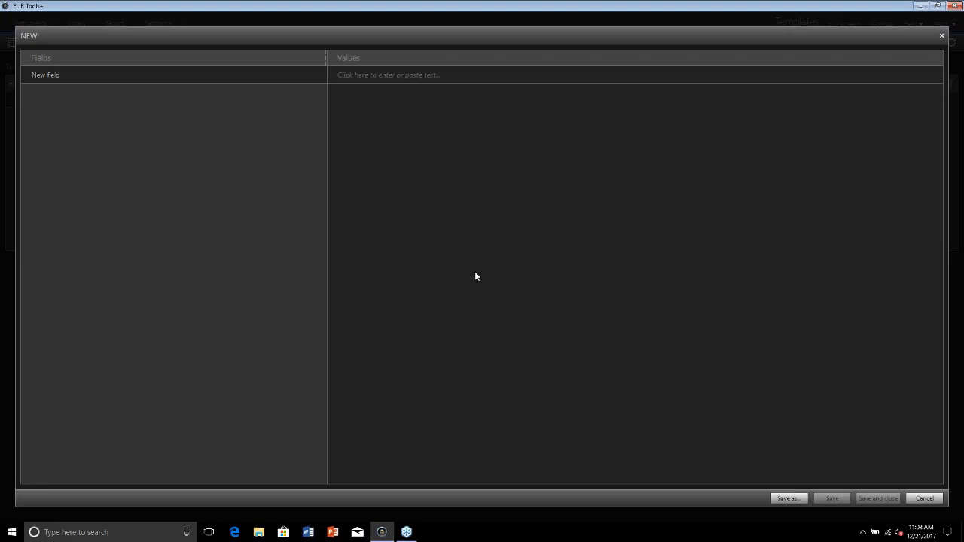
Step: Rename the template's first field to Location
click(61, 75)
drag(61, 75, 28, 74)
text(Location)
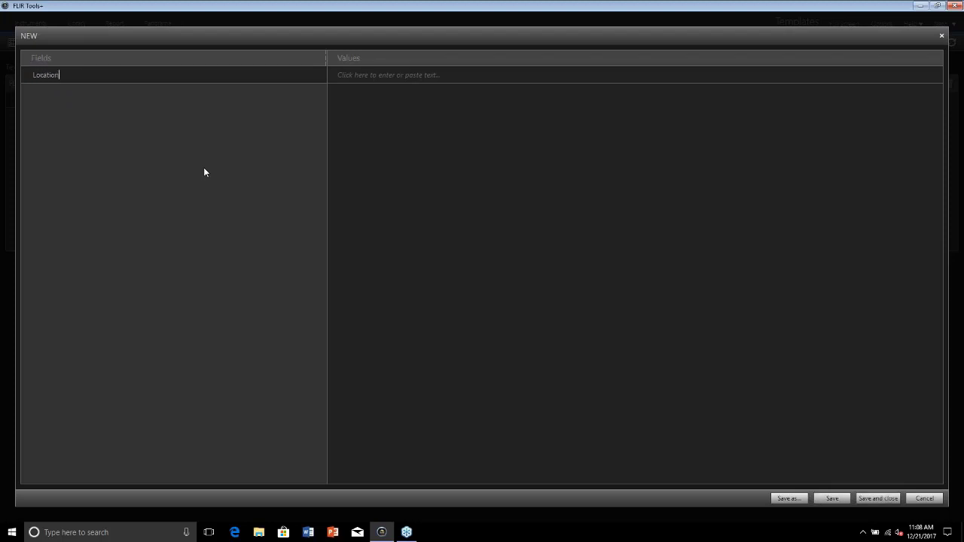
key(Return)
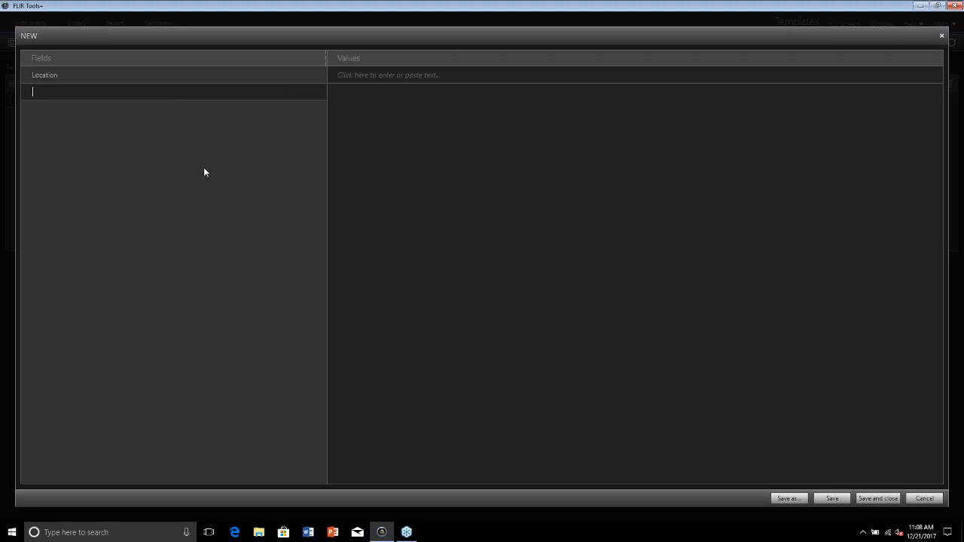
click(191, 79)
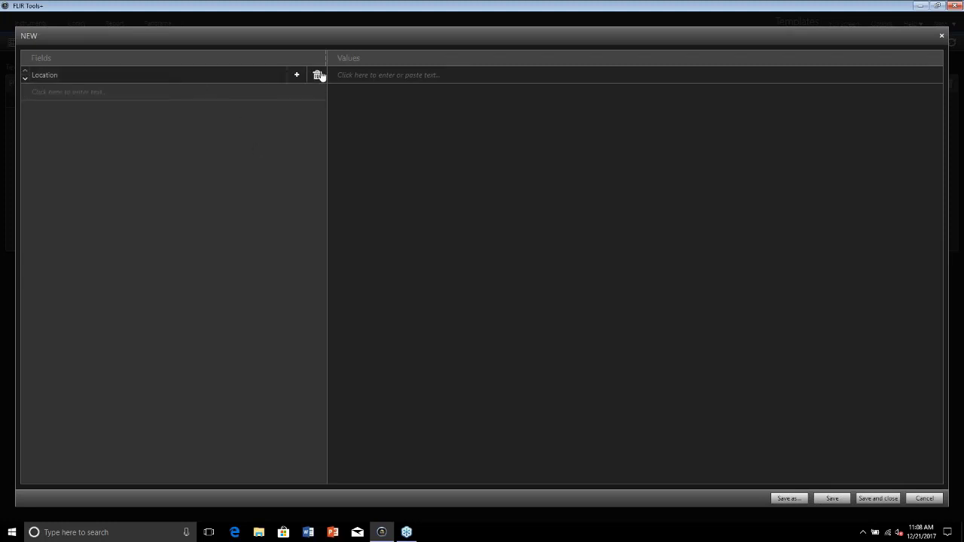
Step: Add the values Living Room, Kitchen and Attic to the Location field
click(379, 76)
text(Living )
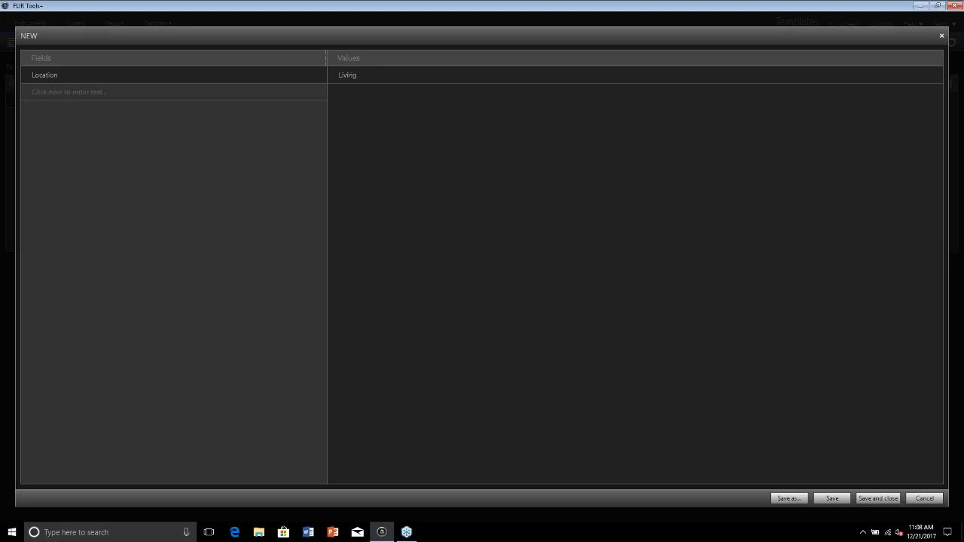
text(Room)
key(Return)
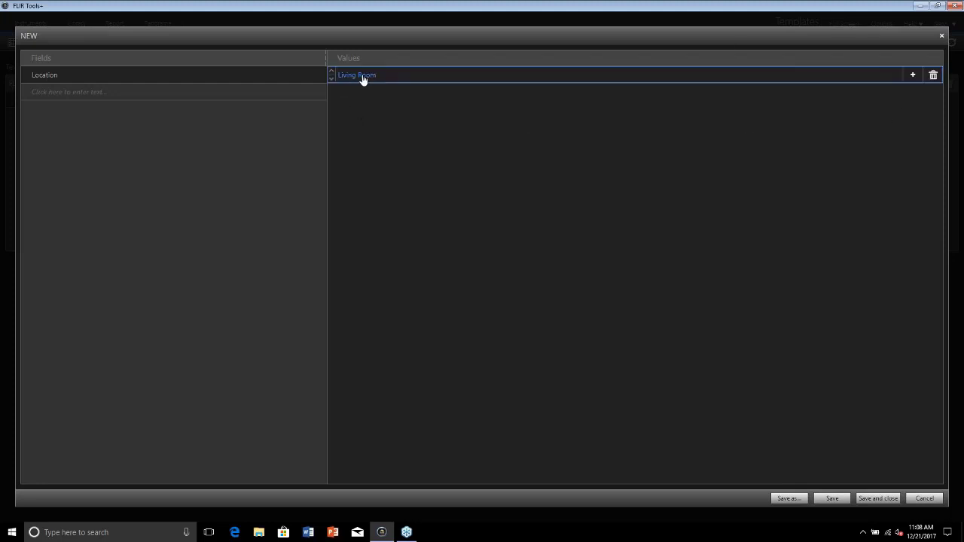
mouse_move(344, 82)
click(912, 76)
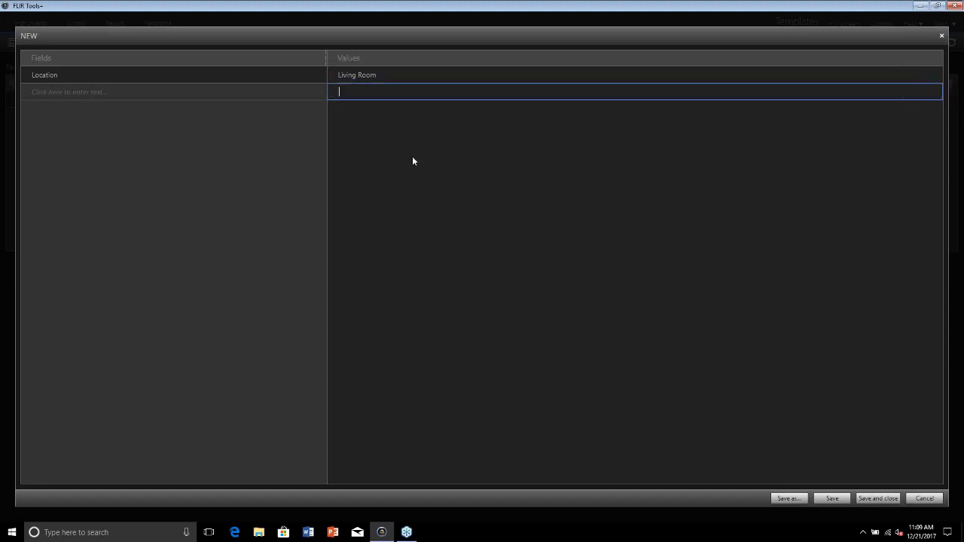
text(Kitchen)
key(Return)
click(914, 94)
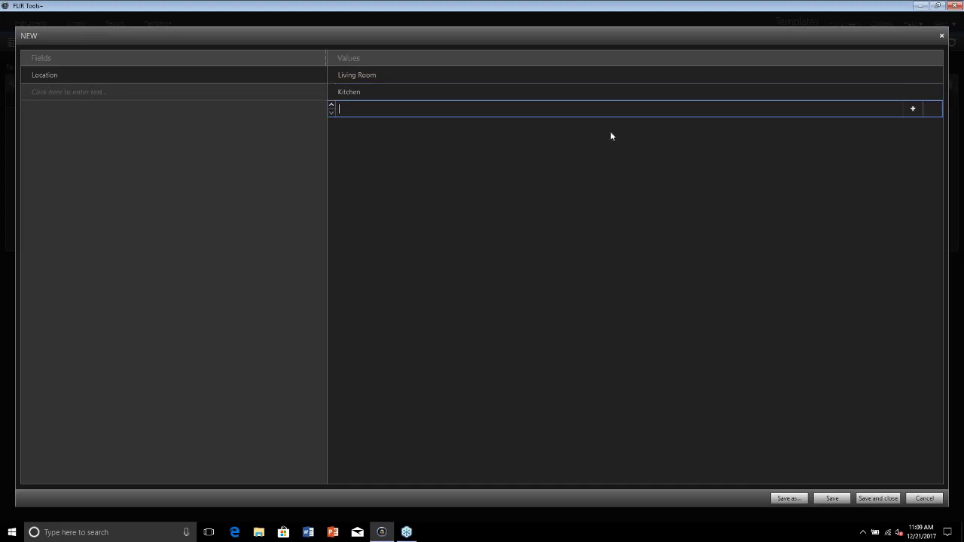
text(Attic)
key(Return)
Step: Reorder the Location values as Attic, Kitchen, Living Room
click(331, 107)
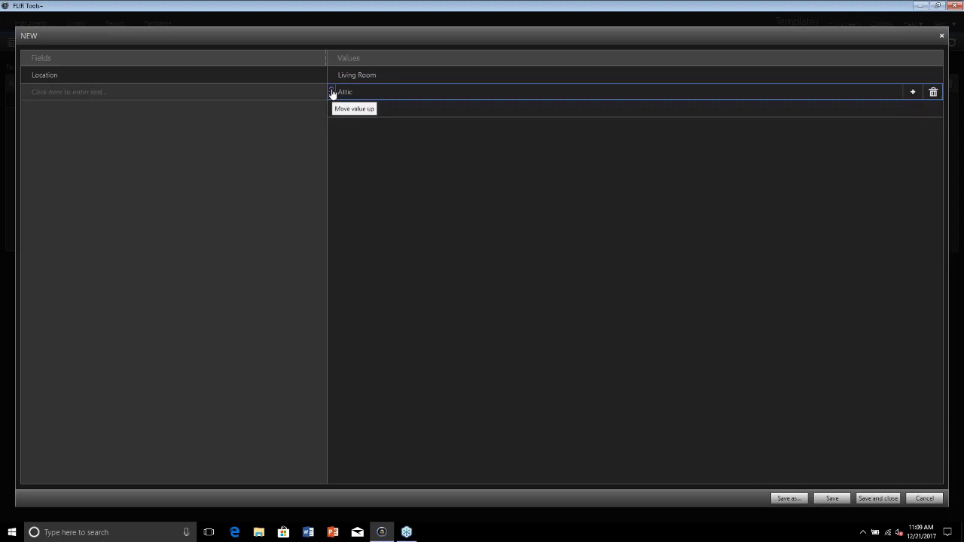
click(332, 92)
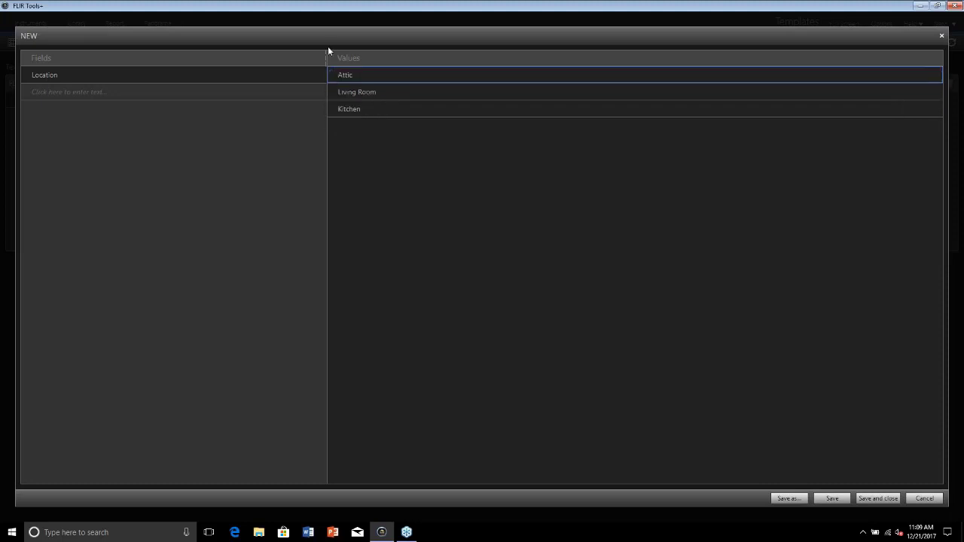
click(332, 97)
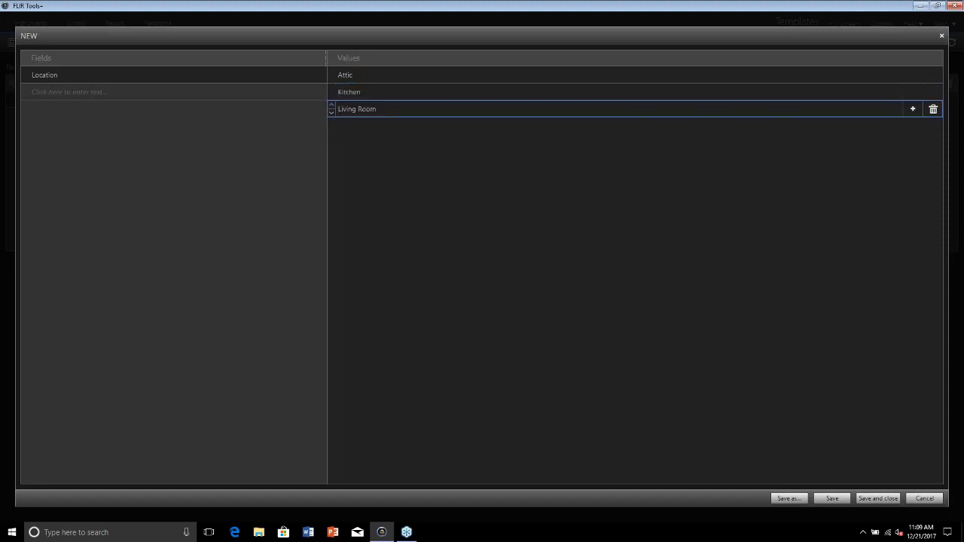
Step: Add a second field named Fault below Location and select it
click(115, 95)
click(103, 94)
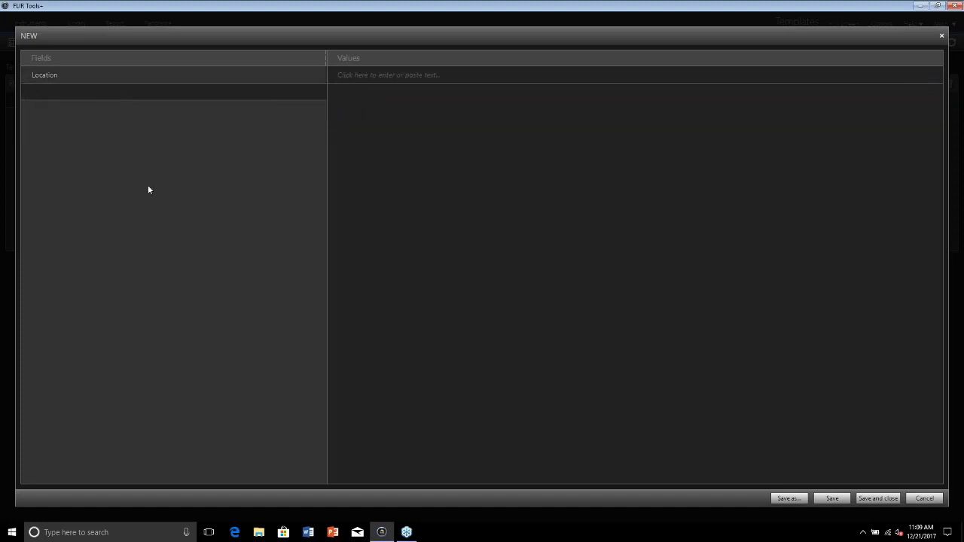
text(Fi)
text(u)
text(lt)
click(52, 75)
click(52, 97)
Step: Give the Fault field the values Insulation Problem and Moisture, and save the template before leaving the editor
click(397, 75)
text(Insulation F)
text(roblem)
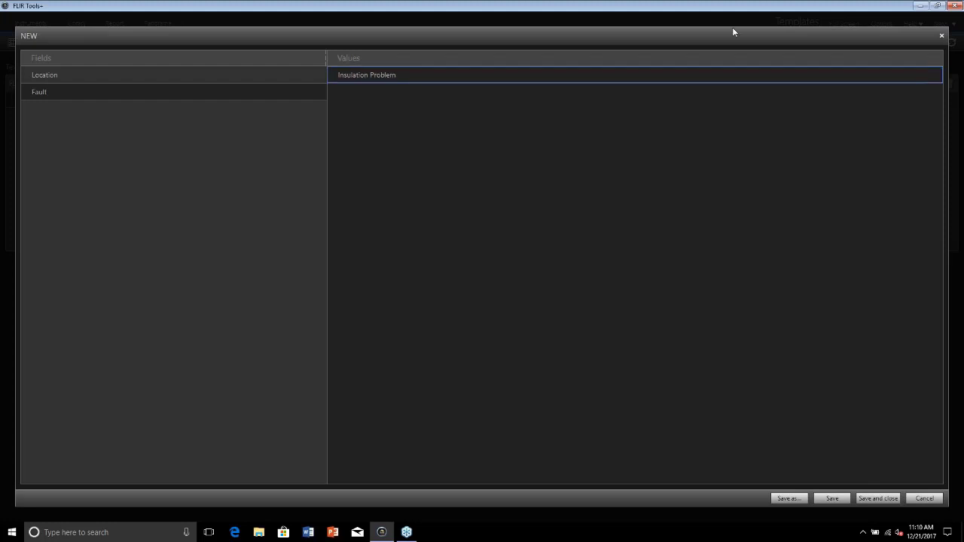
click(540, 138)
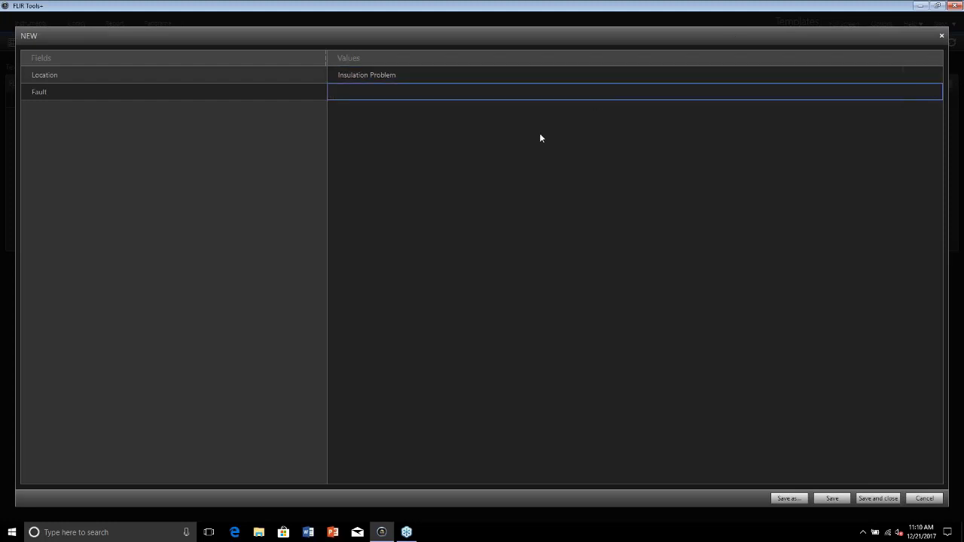
text(Moisture)
click(833, 501)
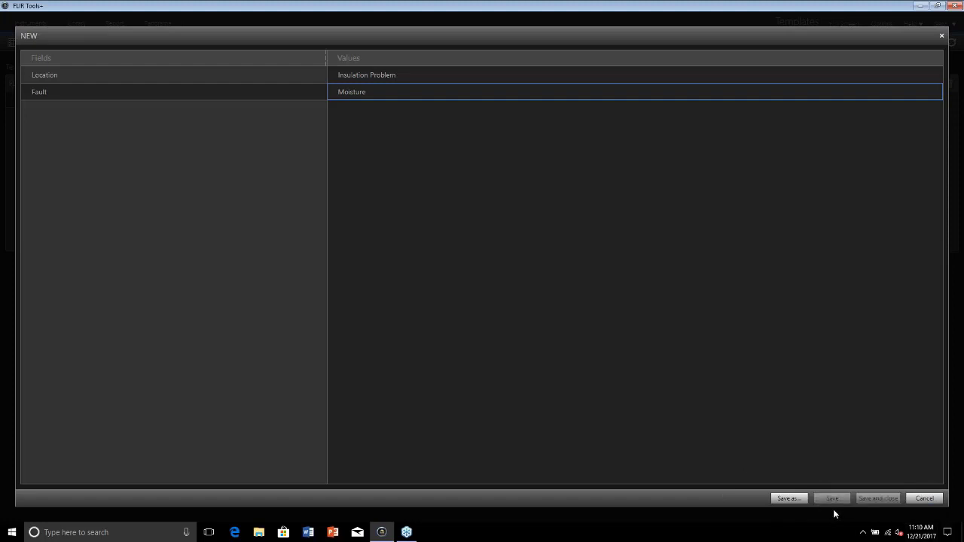
click(910, 499)
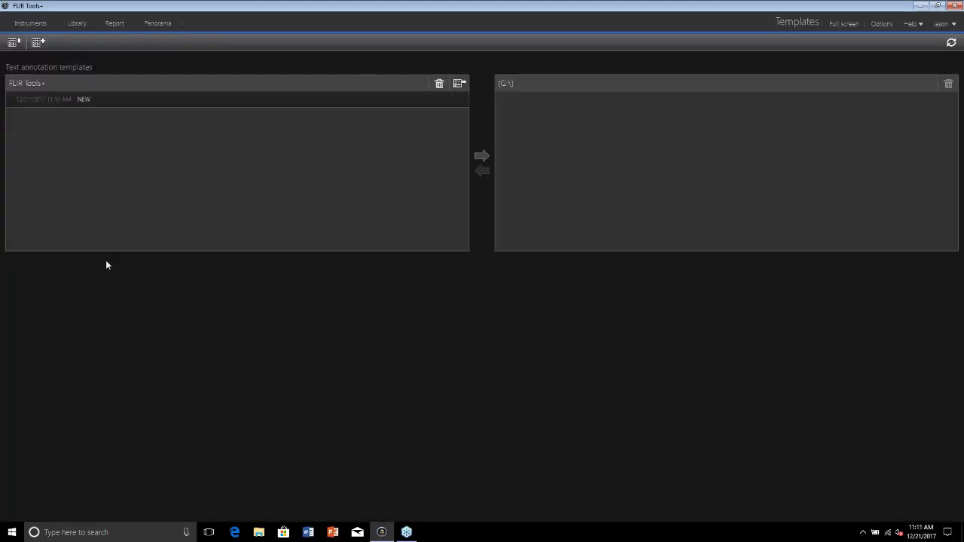
Step: Reopen the NEW template, add a Recommendation field with the value Fix Insulation, and save and close it
click(91, 99)
click(461, 100)
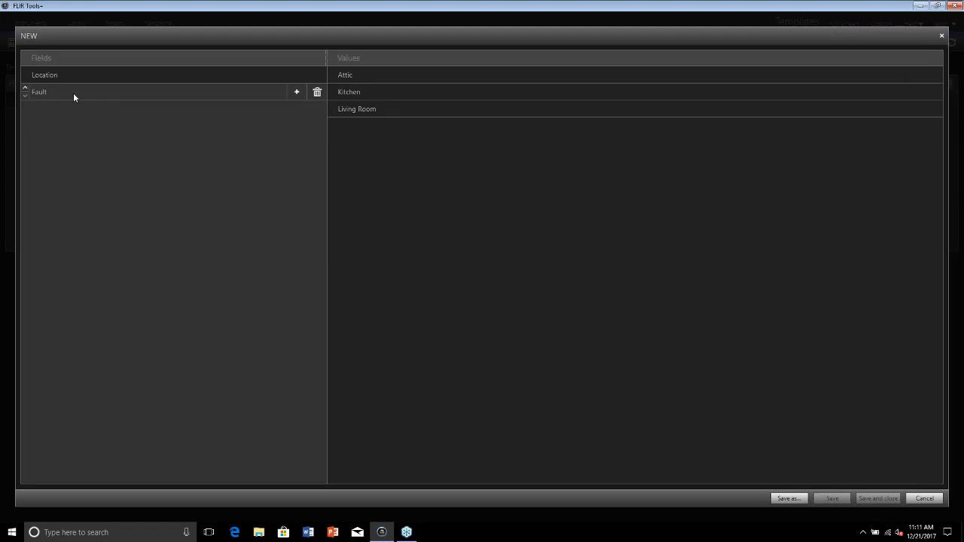
click(296, 93)
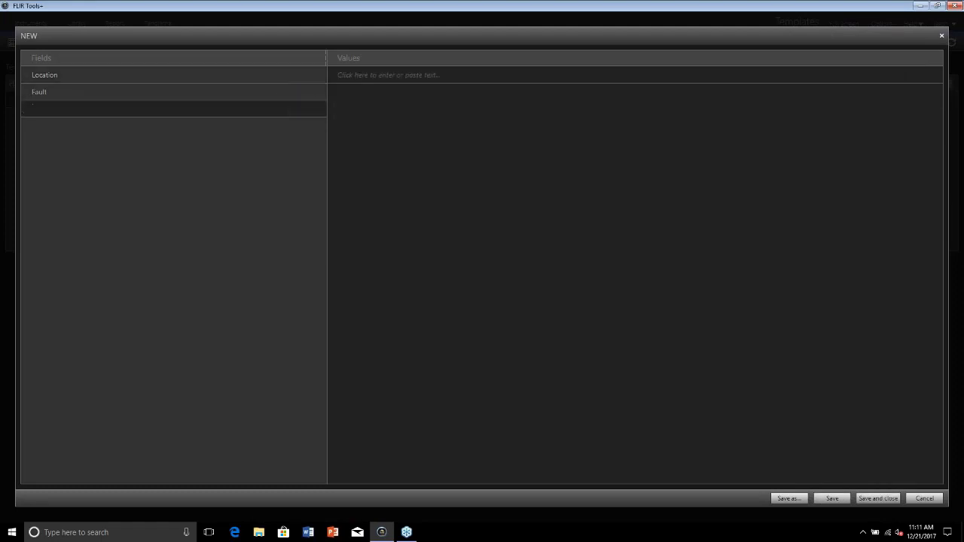
text(Recommendation)
click(366, 76)
text(Fix Insulation)
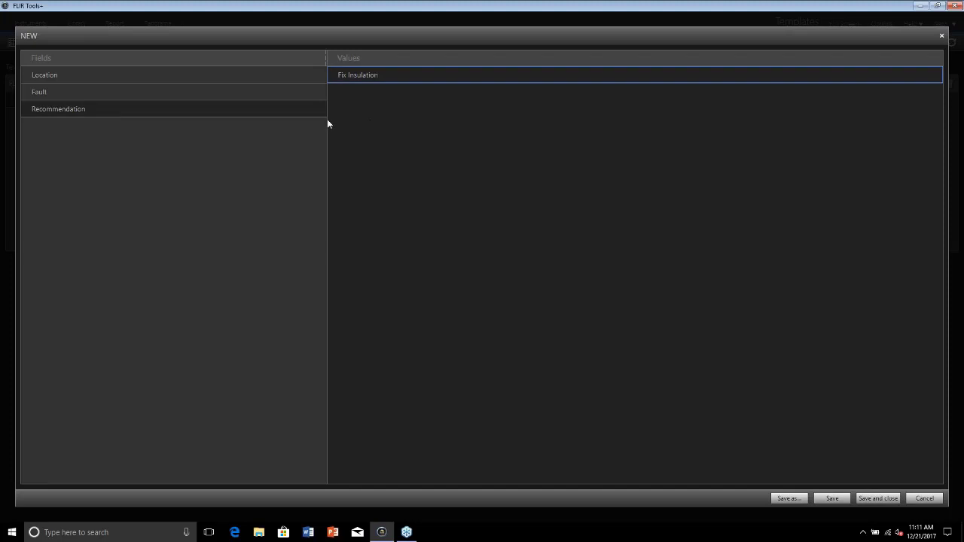
click(193, 98)
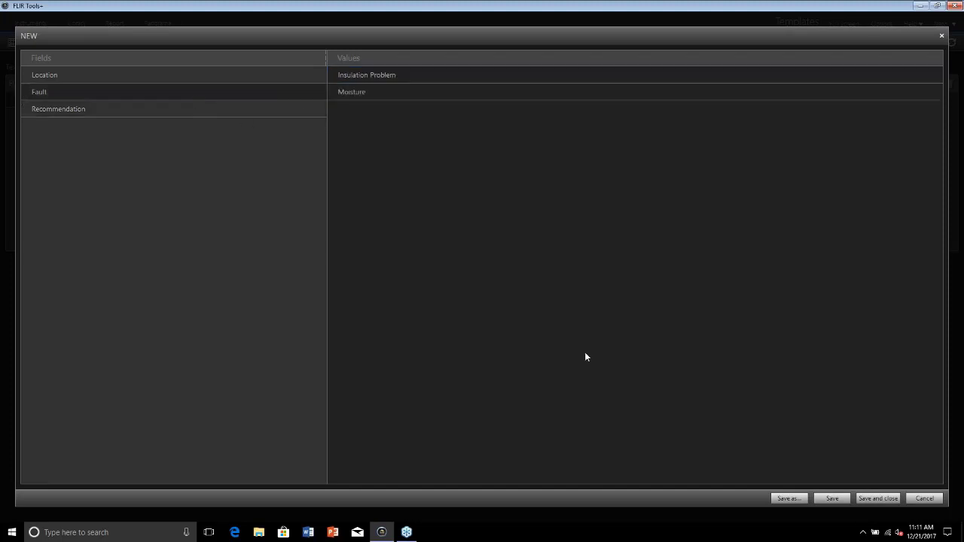
click(877, 498)
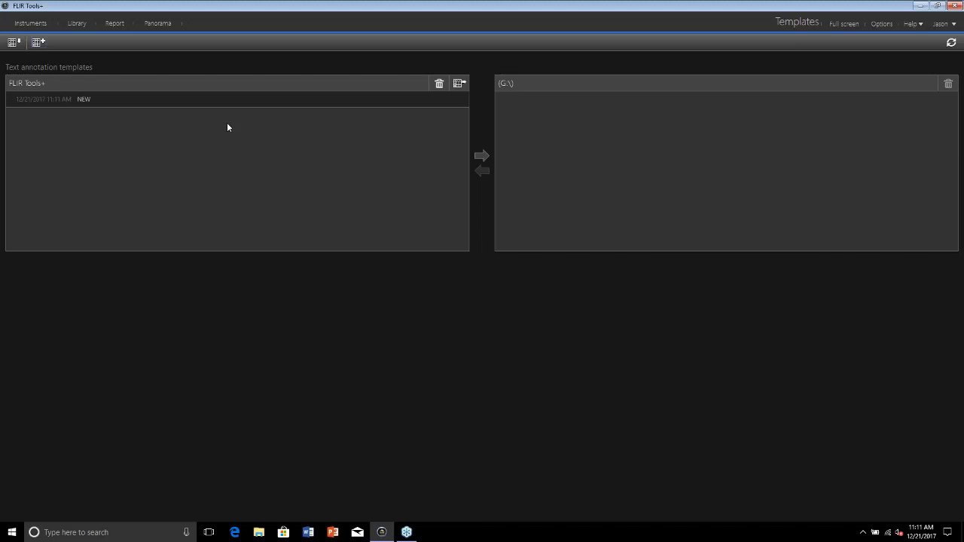
mouse_move(295, 103)
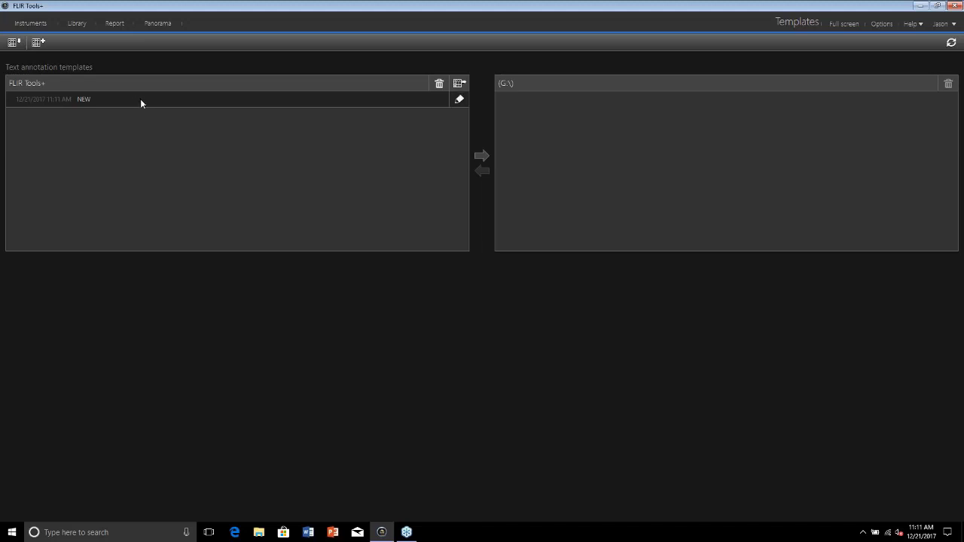
click(461, 83)
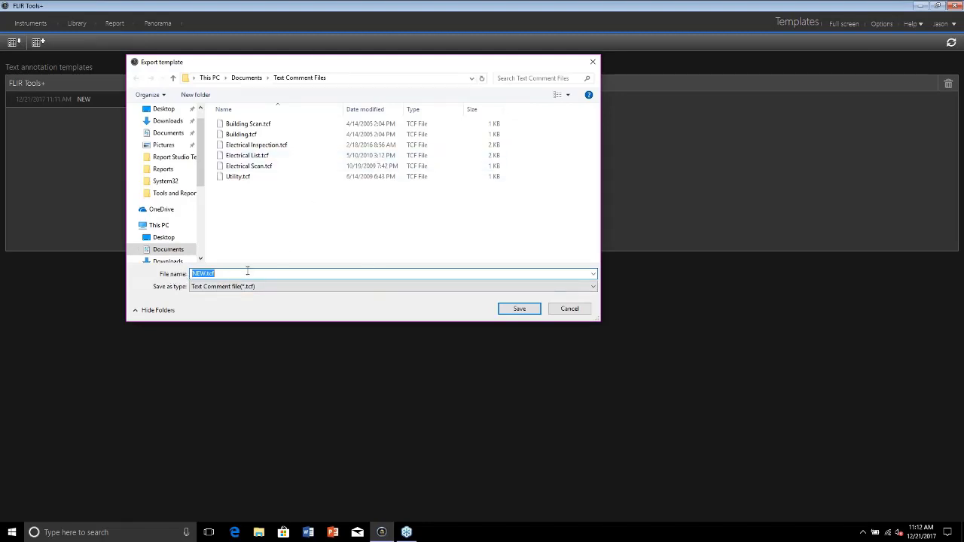
click(568, 309)
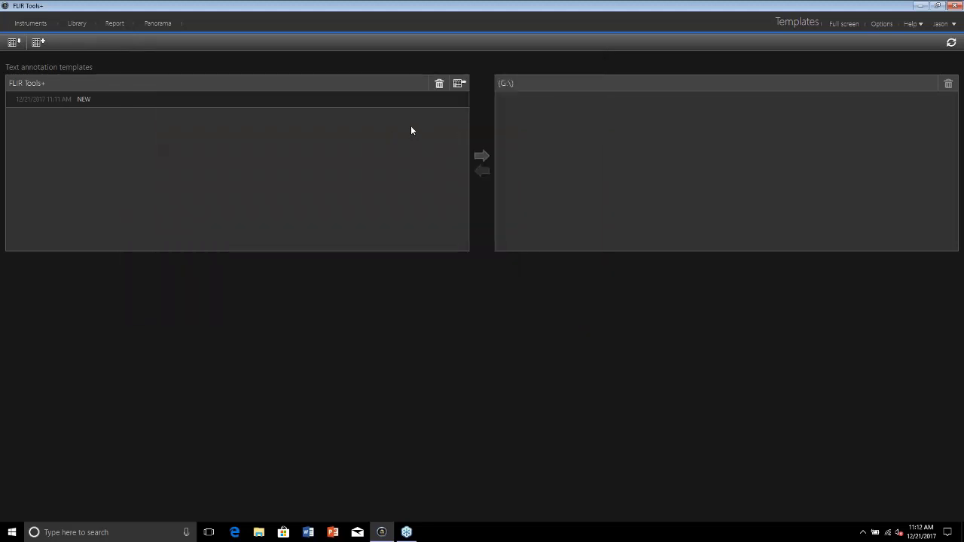
Step: Import the Building Scan.tcf template from the Text Comment Files folder
click(14, 43)
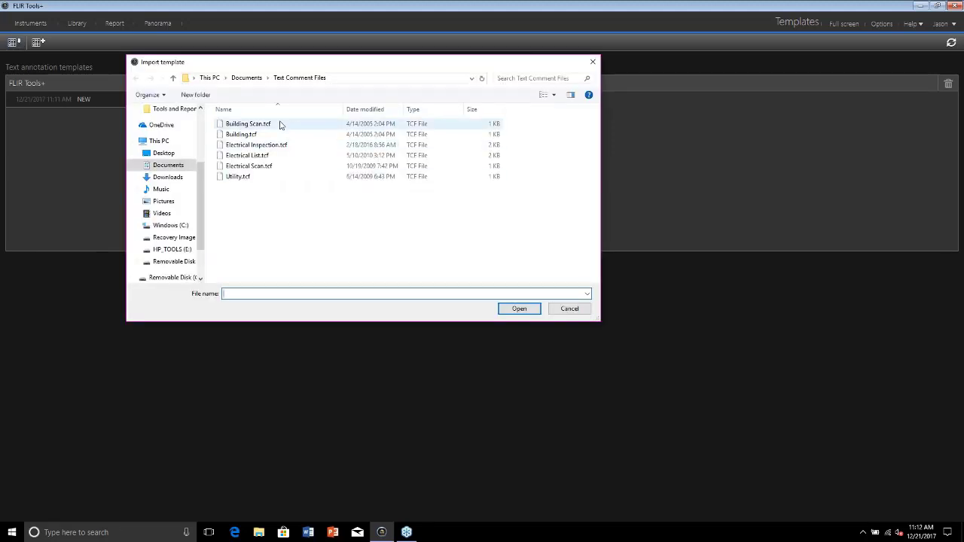
click(275, 126)
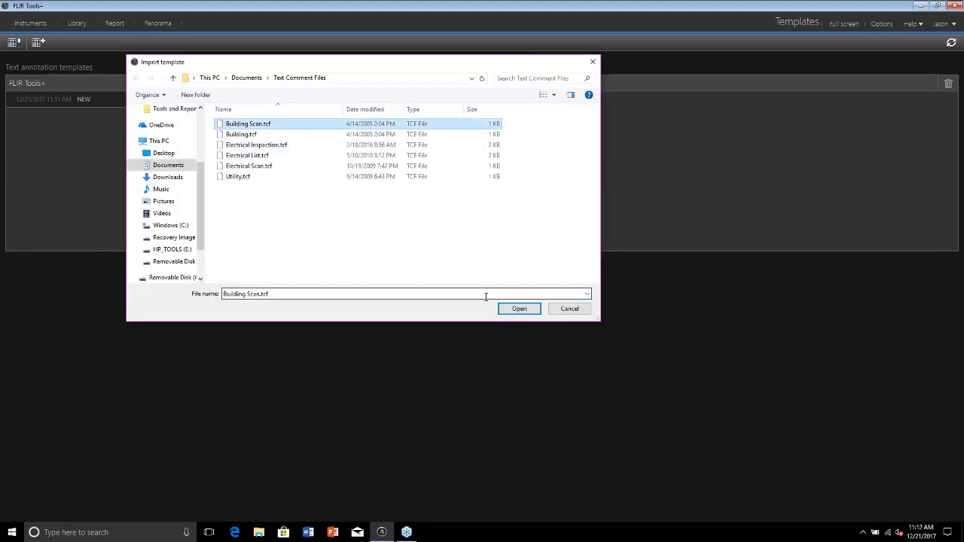
click(516, 313)
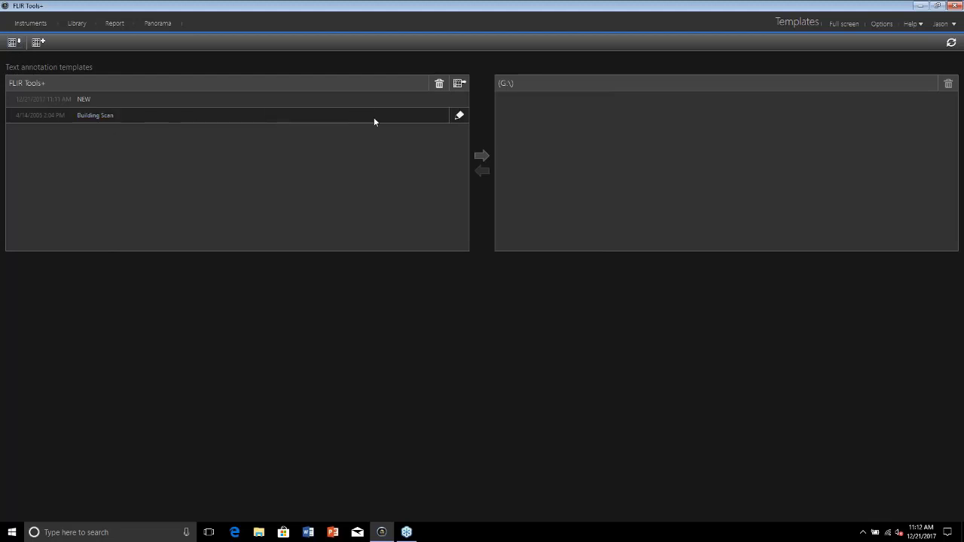
Step: Open the Building Scan template, examine the values of its Direction Facing, Fault and Recommendation fields, and close it without changes
click(459, 115)
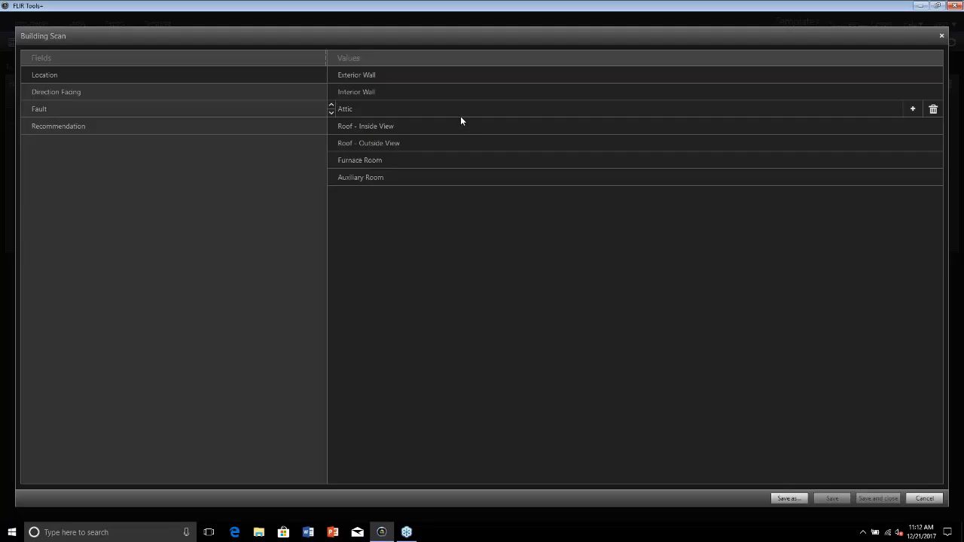
click(91, 98)
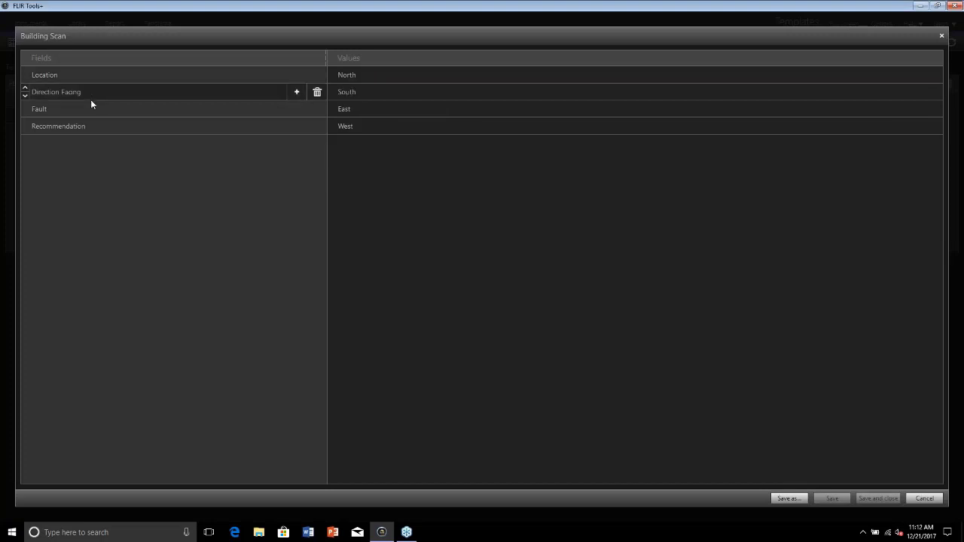
click(88, 109)
click(91, 125)
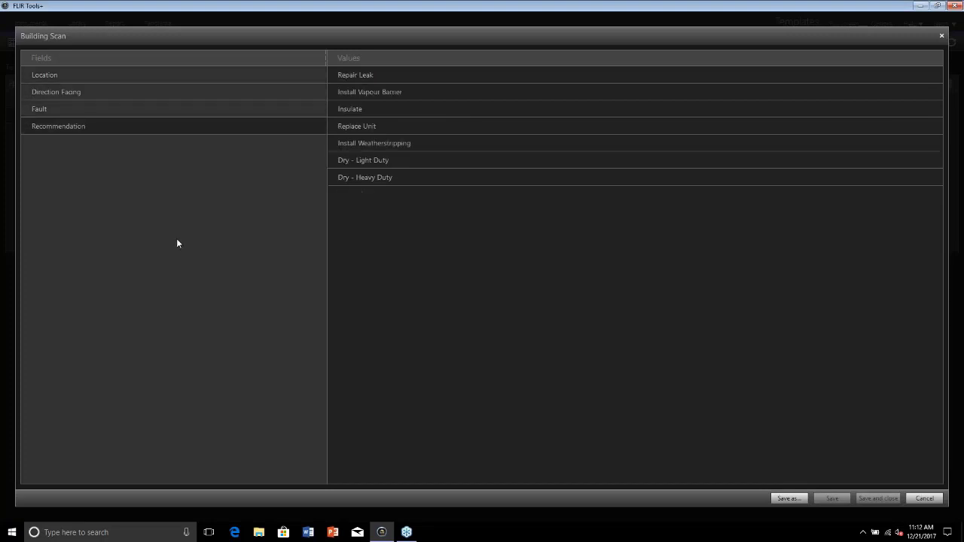
click(926, 500)
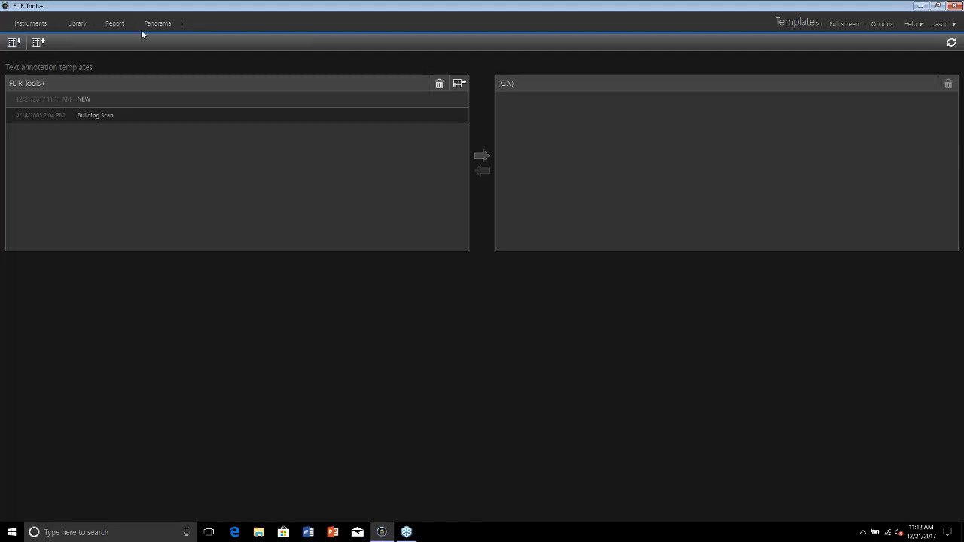
Step: Import the Electrical Inspection.tcf template from the Text Comment Files folder
click(13, 43)
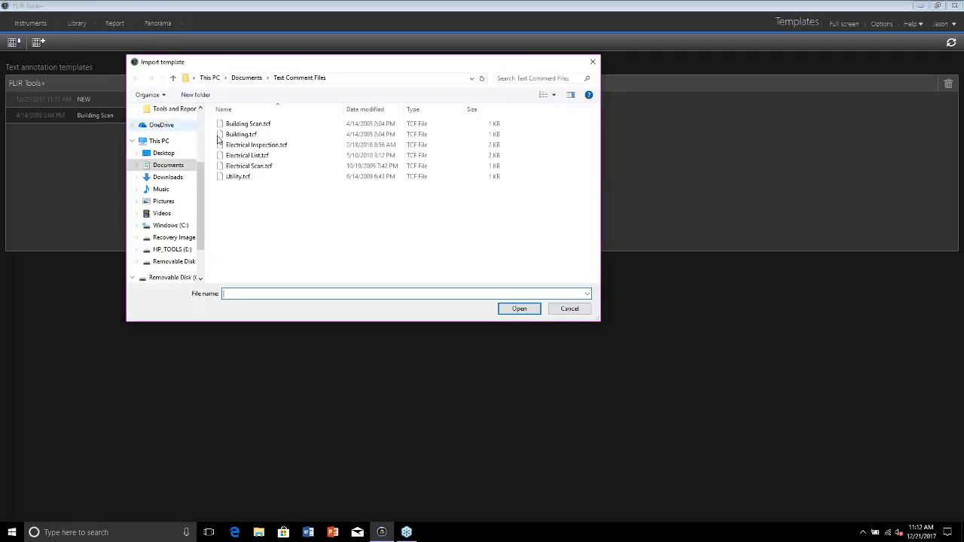
click(248, 145)
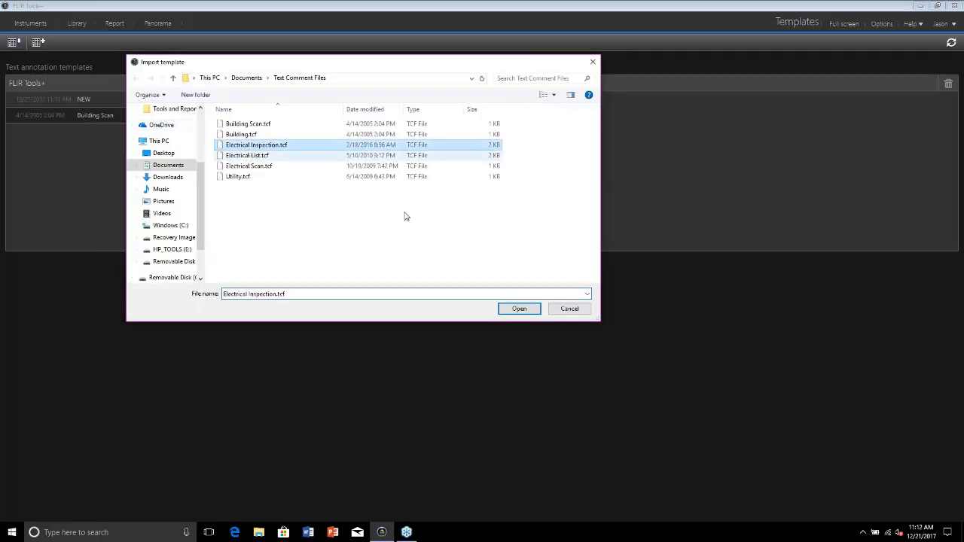
click(519, 310)
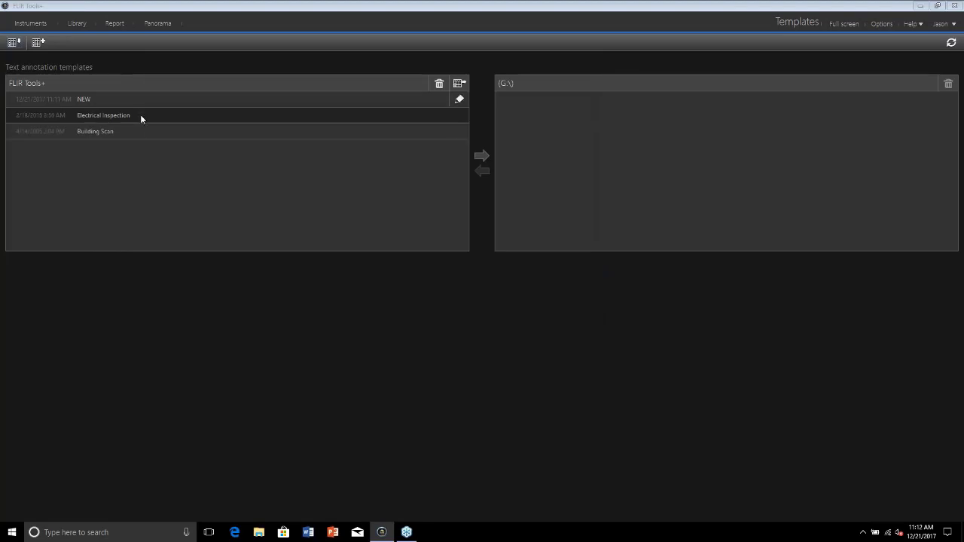
Step: Open the Electrical Inspection template, examine the values of its Location and Recommendation fields, and close it without changes
click(458, 116)
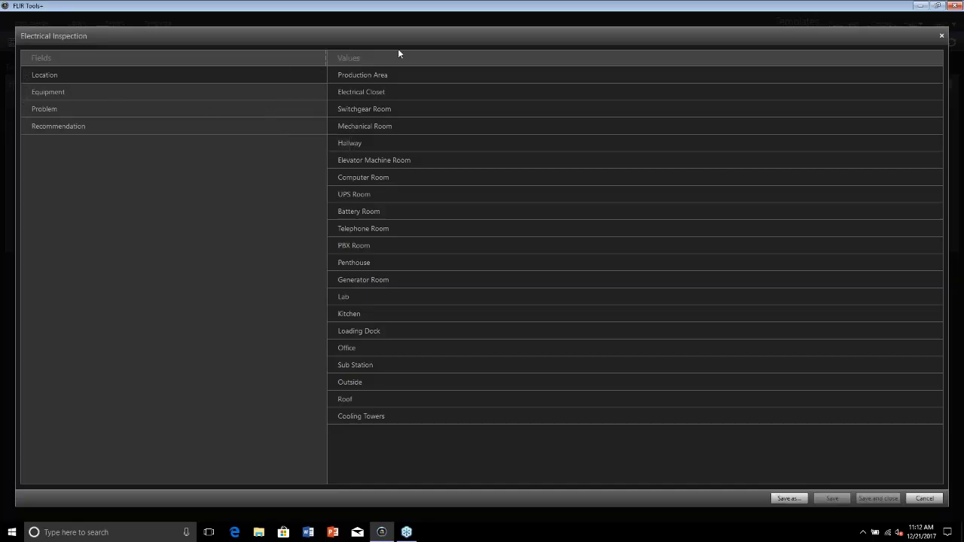
click(98, 125)
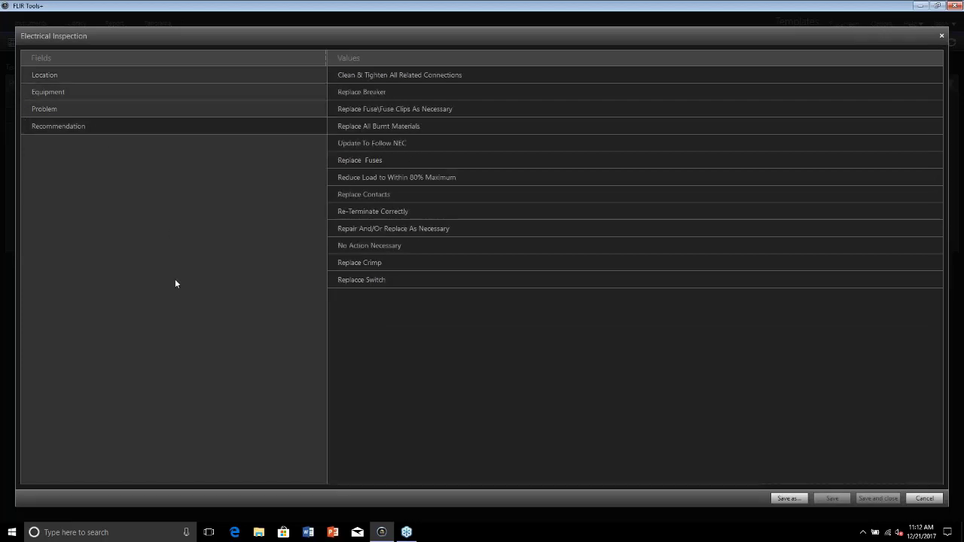
click(935, 499)
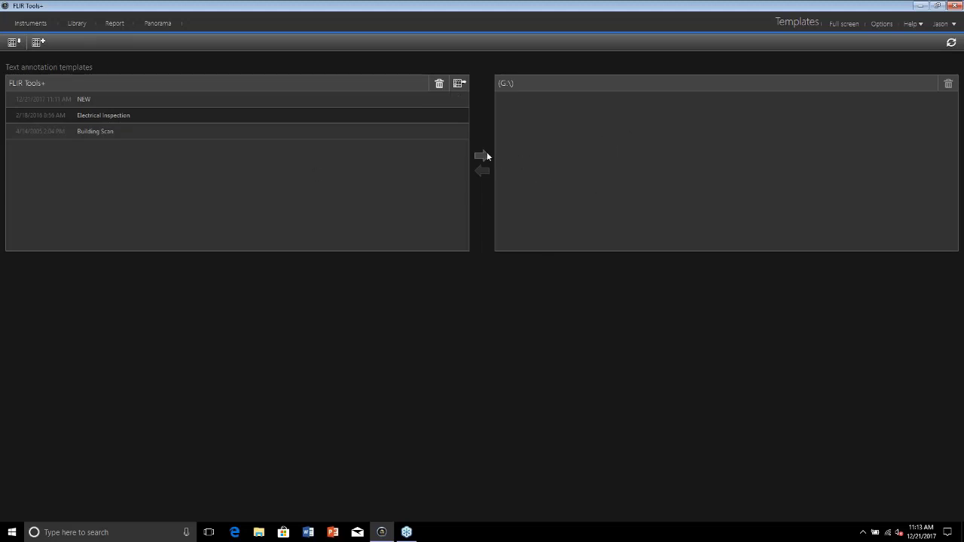
Step: Transfer the Electrical Inspection and Building Scan templates from the template library to the connected camera drive (G:\)
click(146, 132)
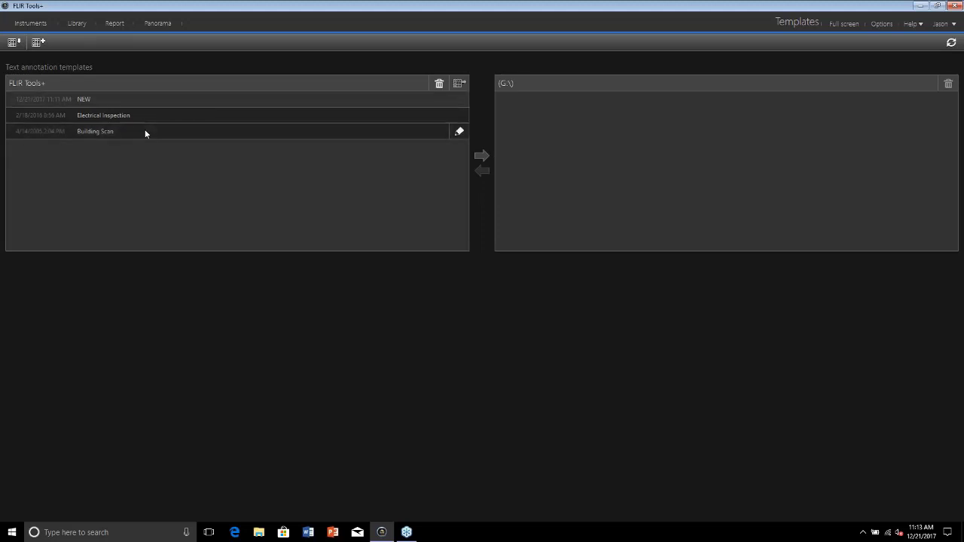
click(484, 159)
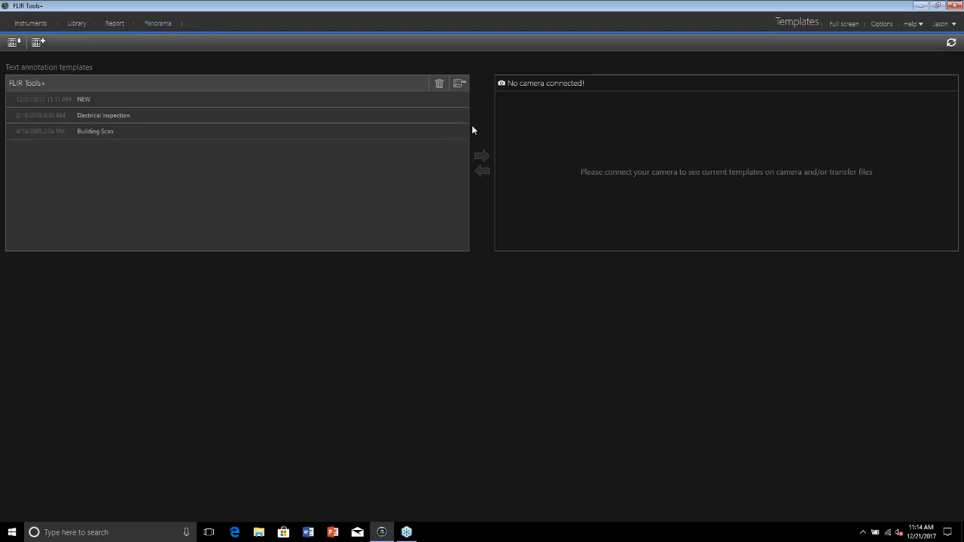
Step: In the live view of the FLIR T540, enter the custom value Text for the Recommendation field of Building Scan.tcf
click(76, 23)
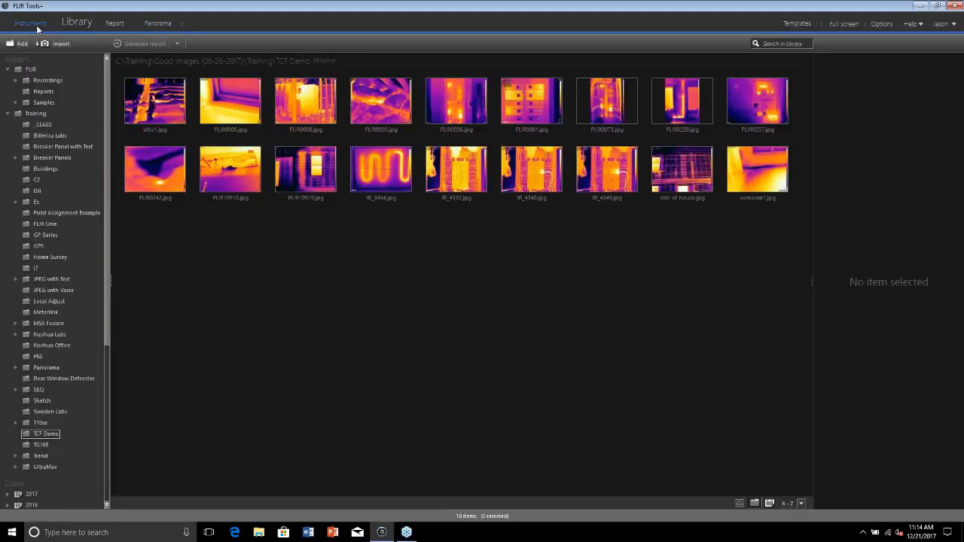
click(36, 25)
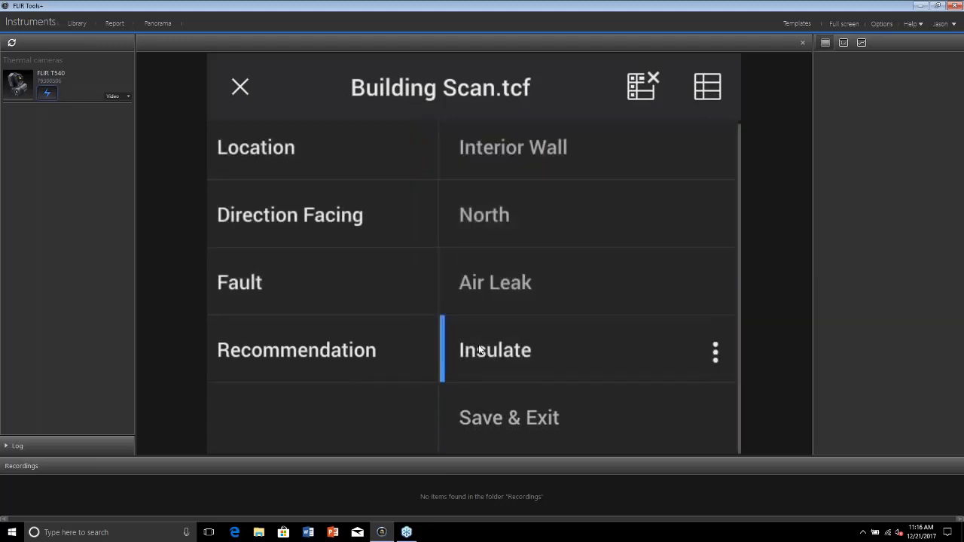
click(479, 351)
key(Up)
key(Up)
key(Up)
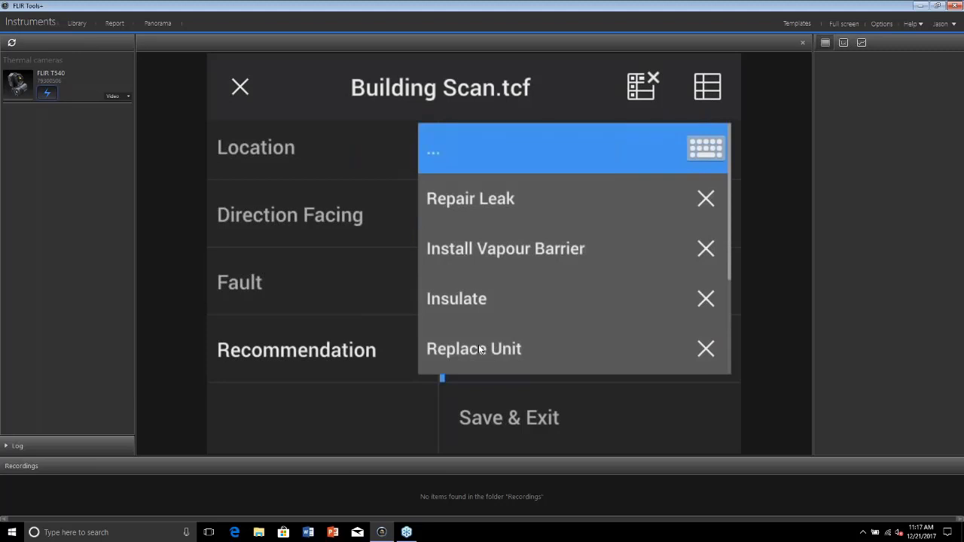
key(Return)
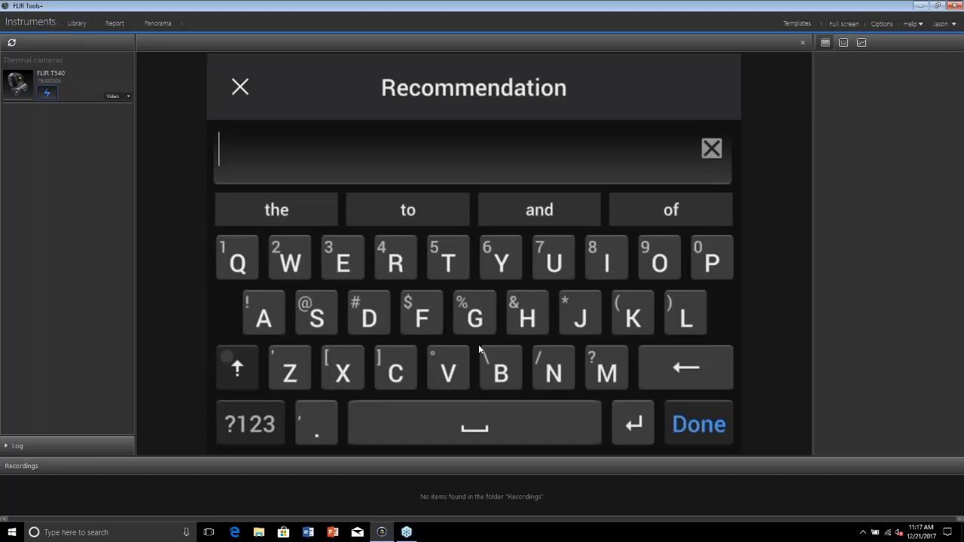
text(Text)
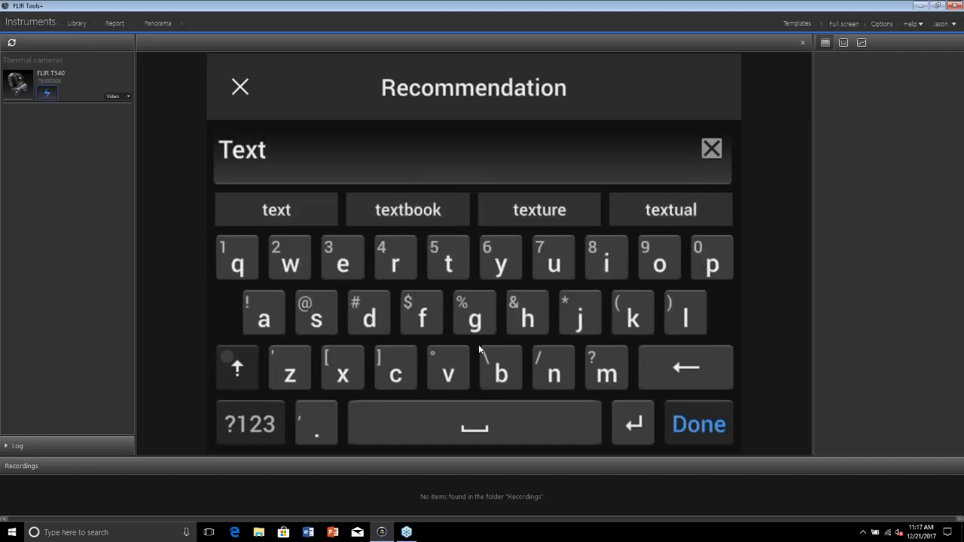
key(Return)
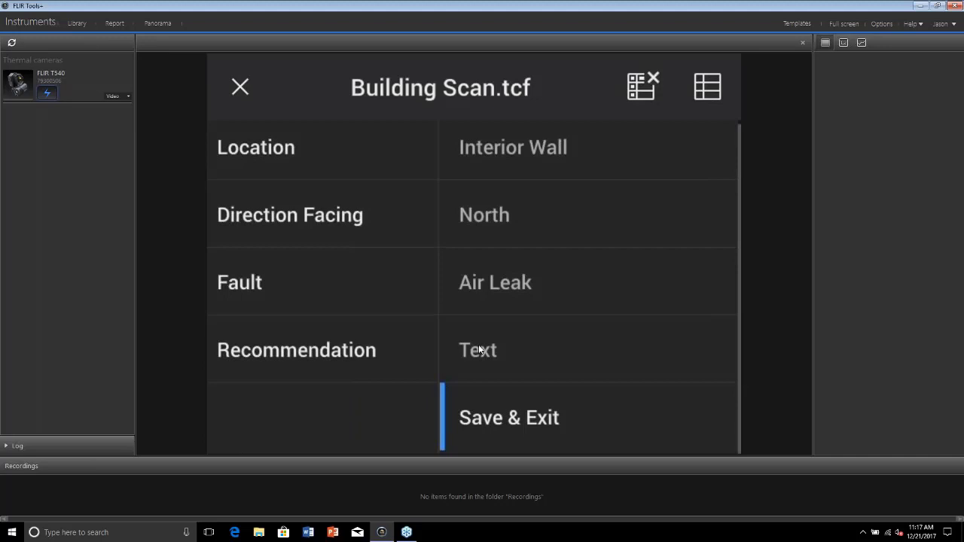
Step: Save the Building Scan.tcf annotation on the camera and exit its field list
key(Up)
key(Down)
key(Up)
key(Up)
key(Up)
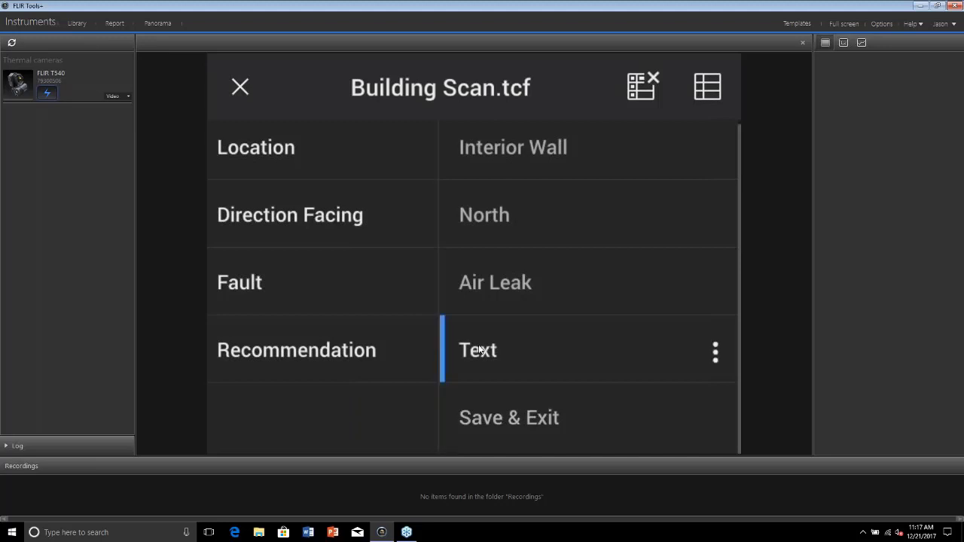
key(Down)
key(Down)
key(Down)
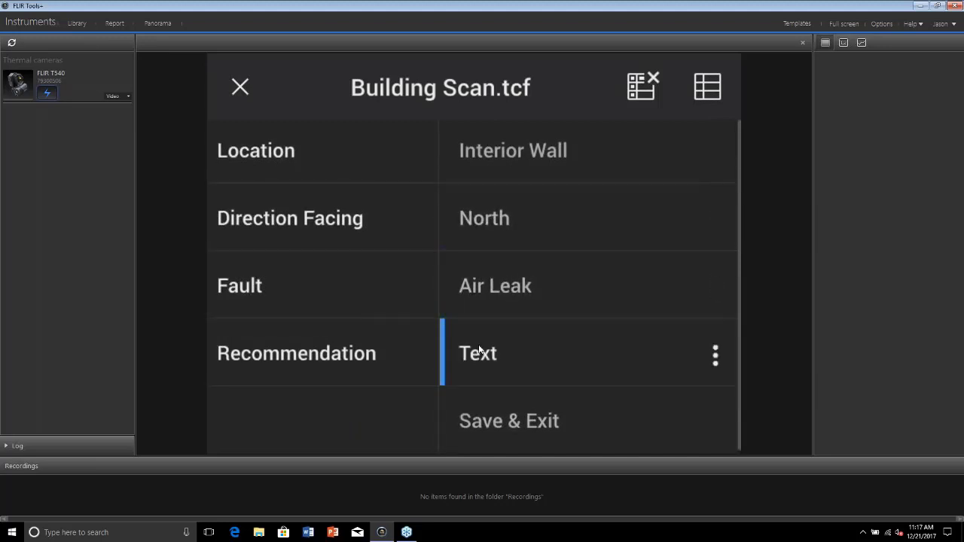
key(Return)
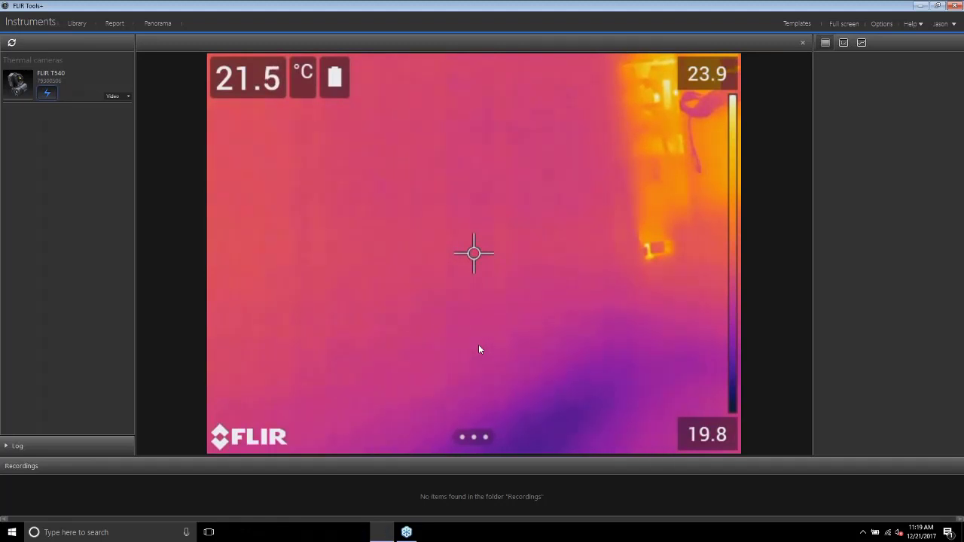
Step: Return to the image library, dismiss the scan-and-fix prompt for Removable Disk (G:), and close the drive's folder window
click(75, 25)
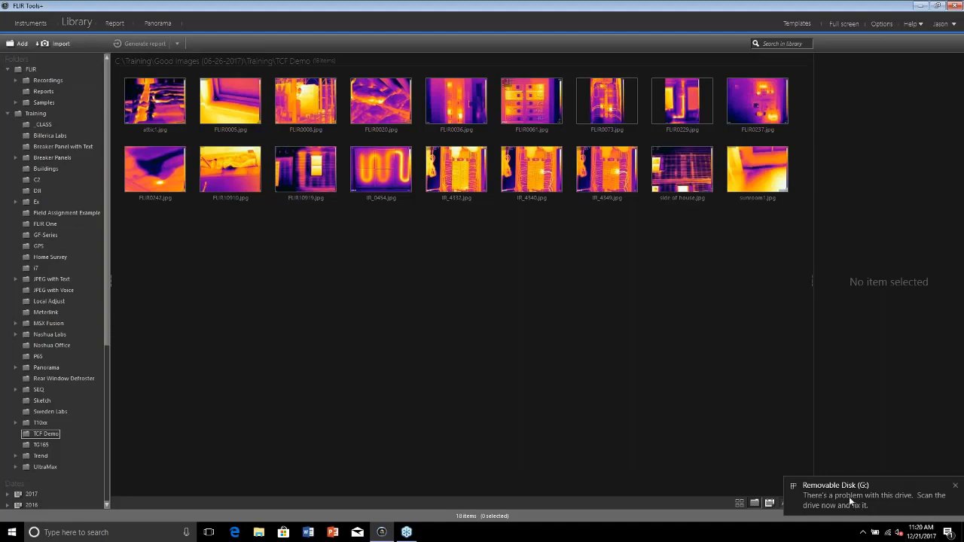
click(821, 489)
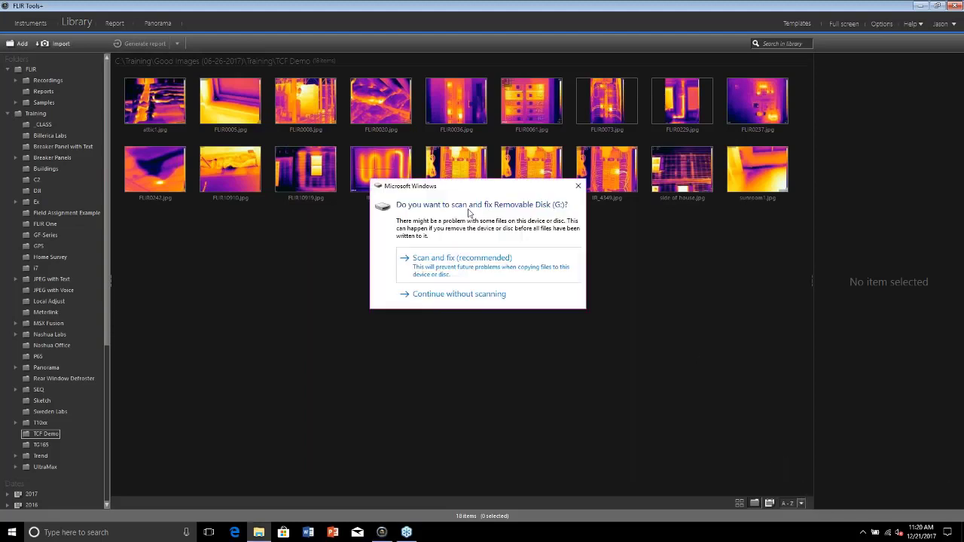
click(578, 185)
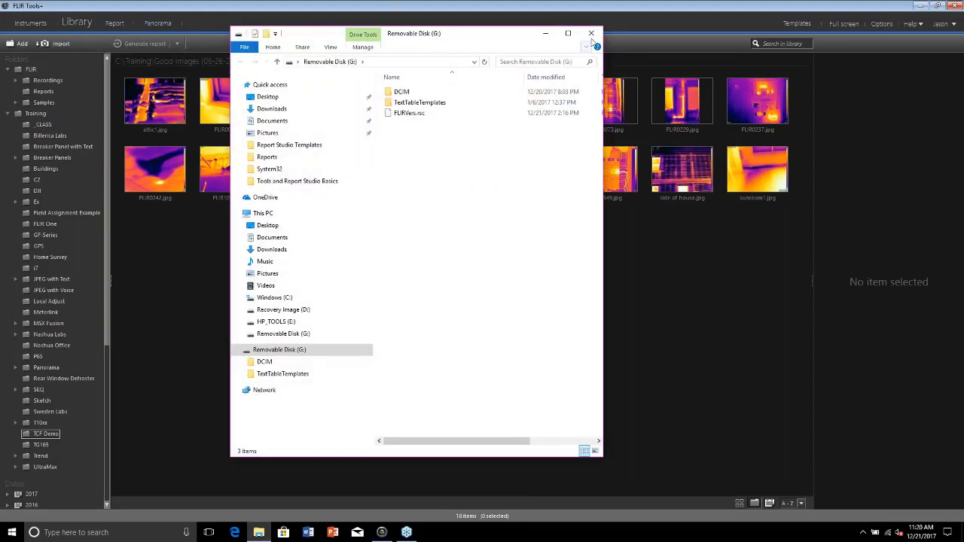
click(591, 33)
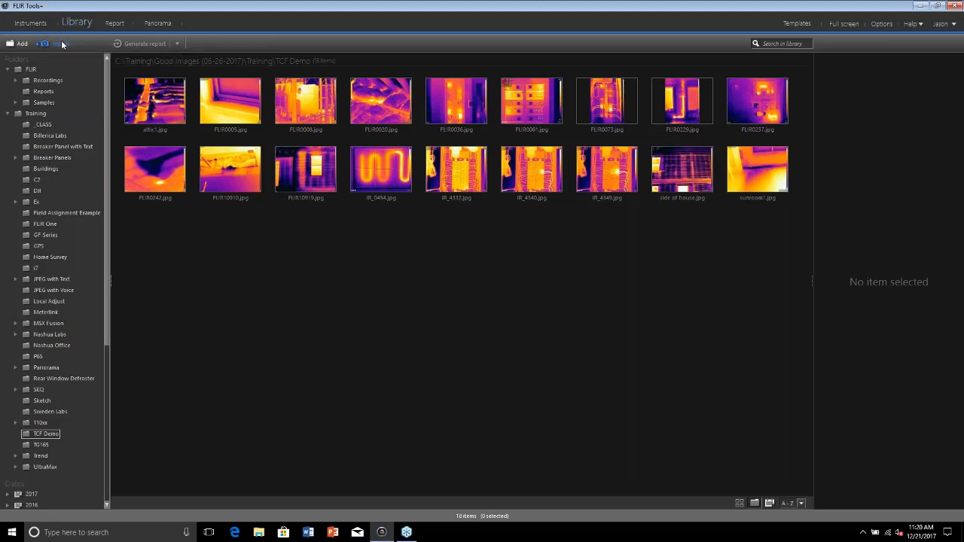
Step: Import the images FLIR0006.jpg and FLIR0005.jpg from the camera drive into the library's Recordings folder
click(60, 45)
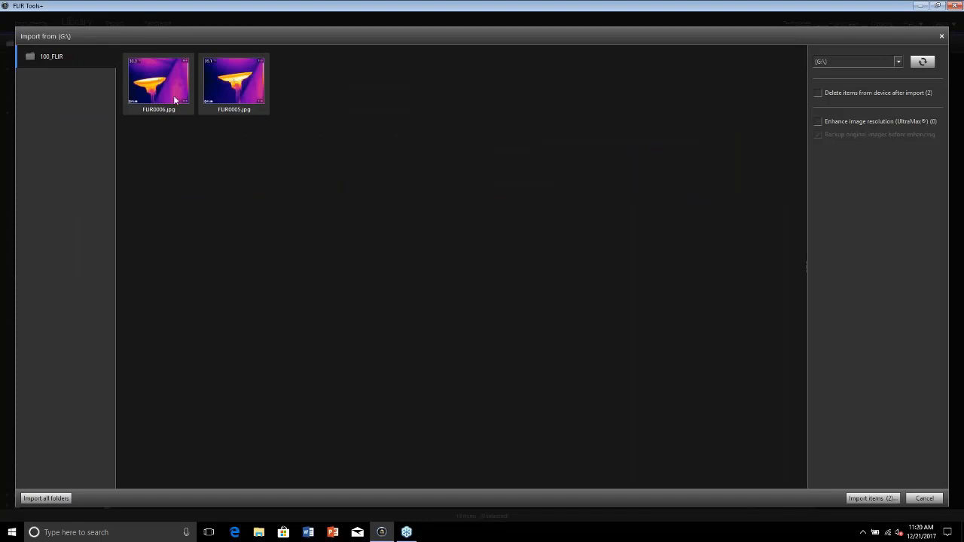
click(871, 498)
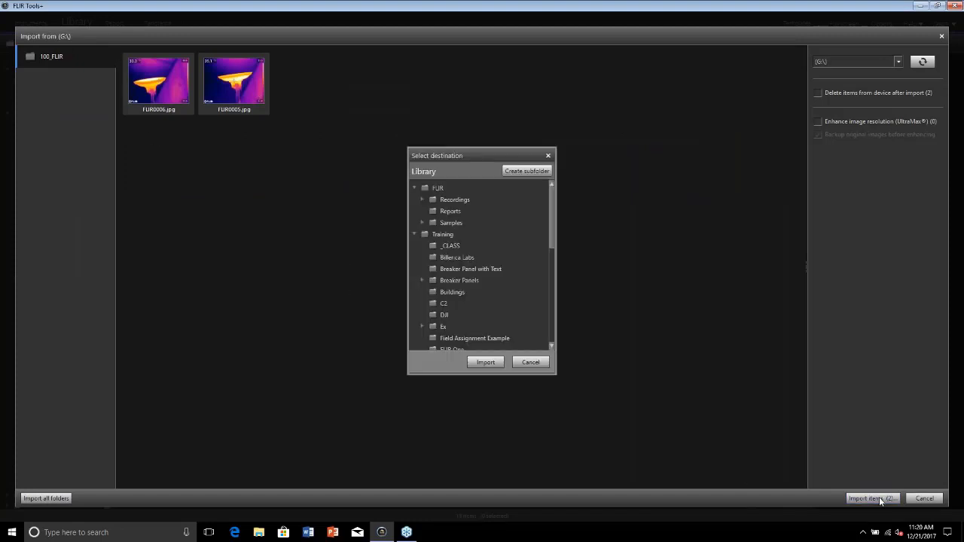
click(423, 199)
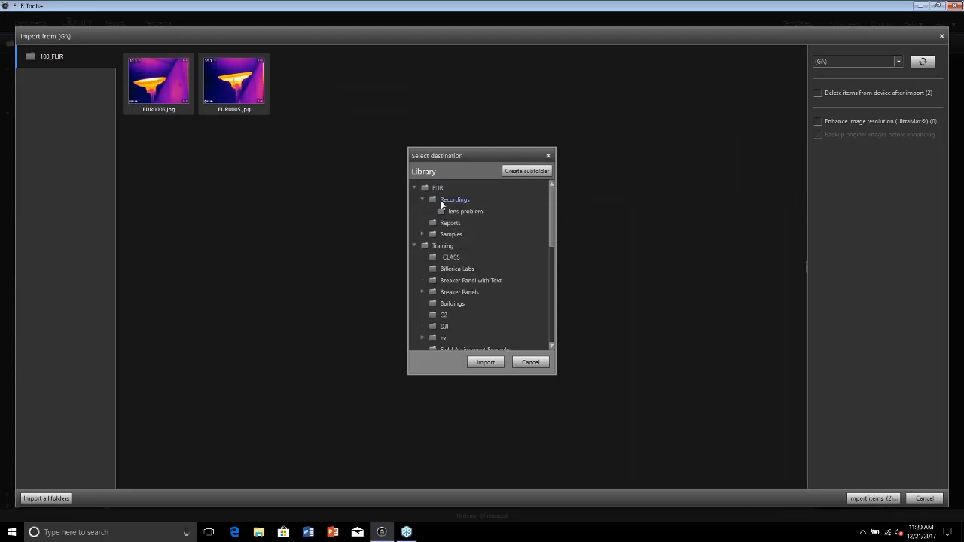
click(450, 197)
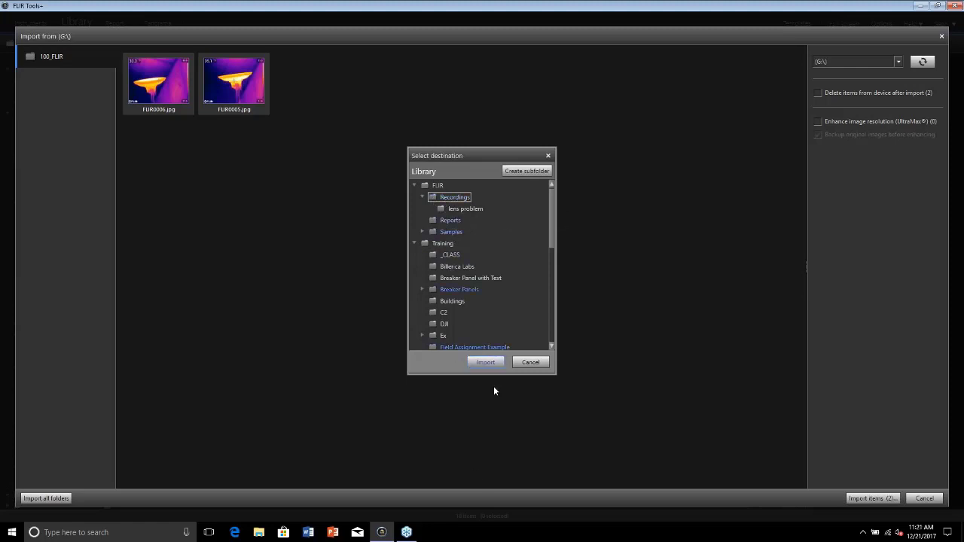
click(480, 362)
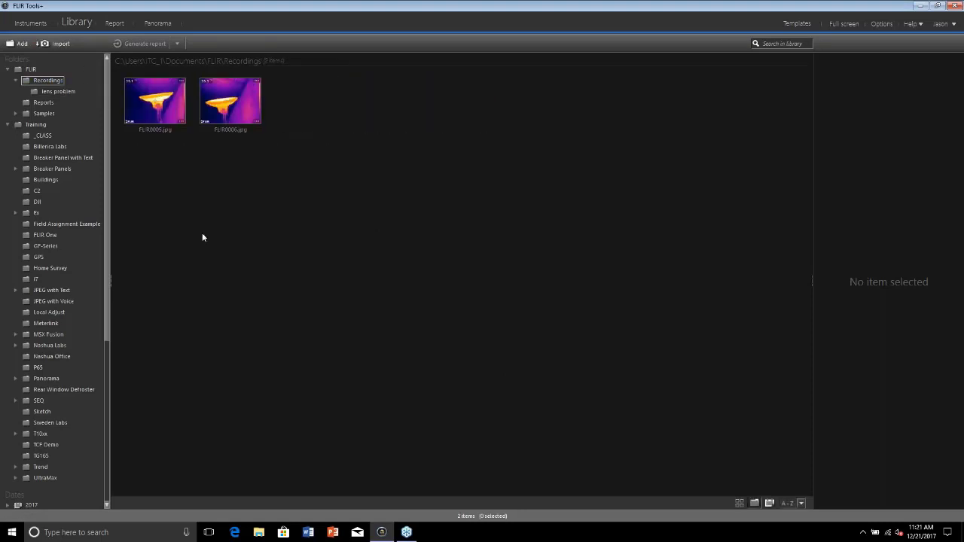
Step: Open the imported FLIR0005.jpg, go on to FLIR0006.jpg, append 23345 to its Equipment annotation Switchgear, and save the image
click(162, 117)
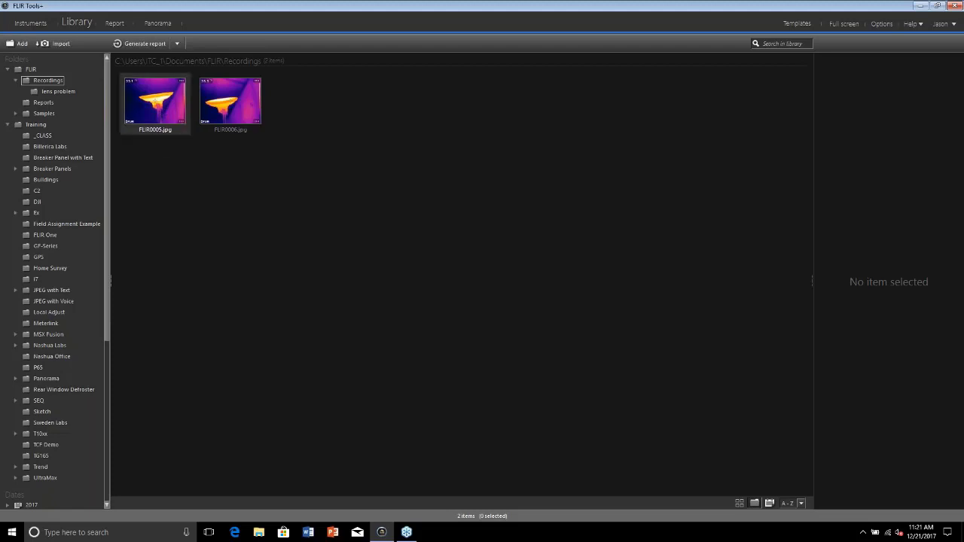
double_click(161, 106)
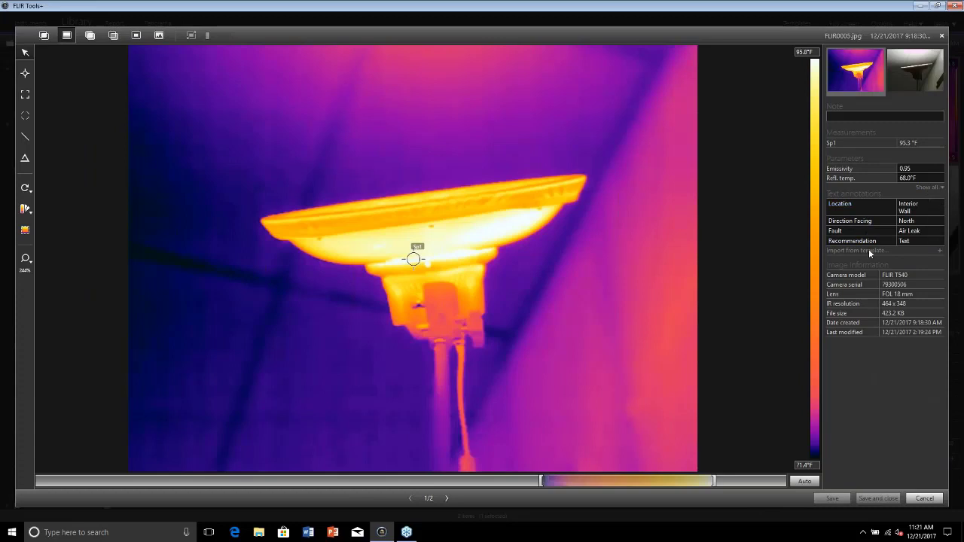
click(446, 499)
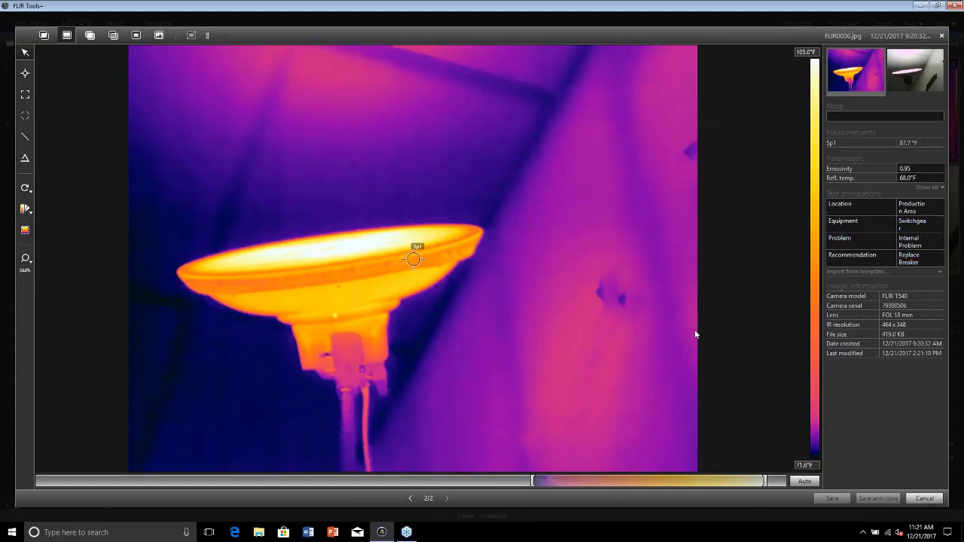
text(233455)
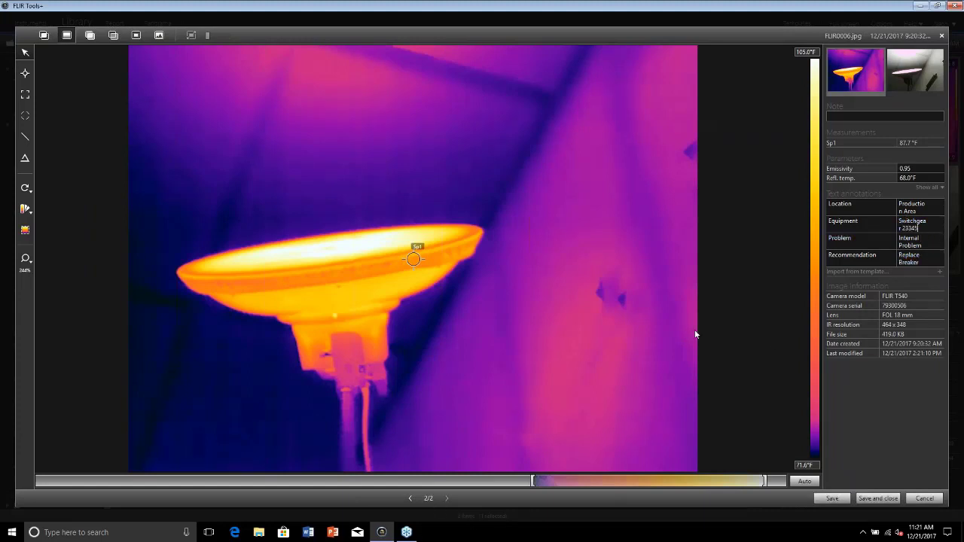
click(826, 501)
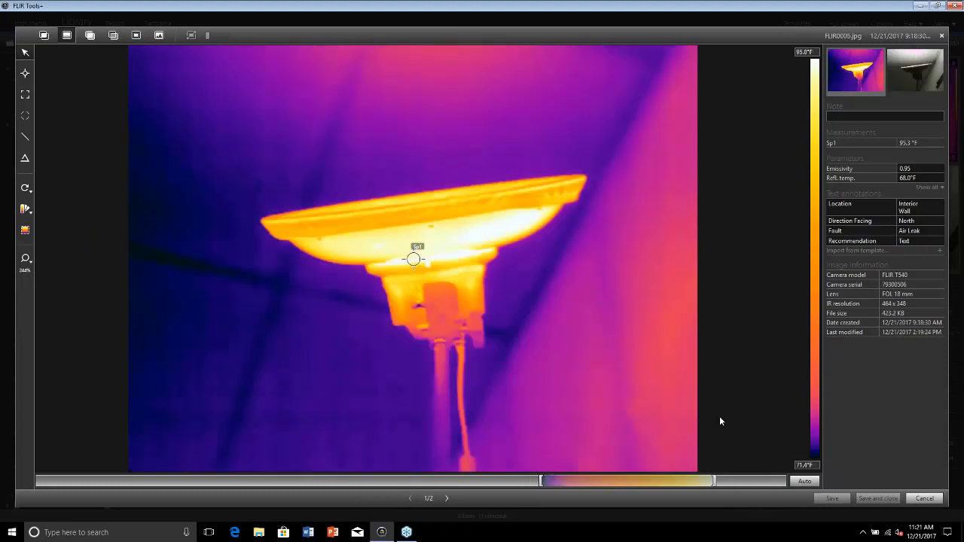
Step: Delete the Recommendation text annotation from FLIR0005.jpg, save the change, and close the image editor
click(940, 242)
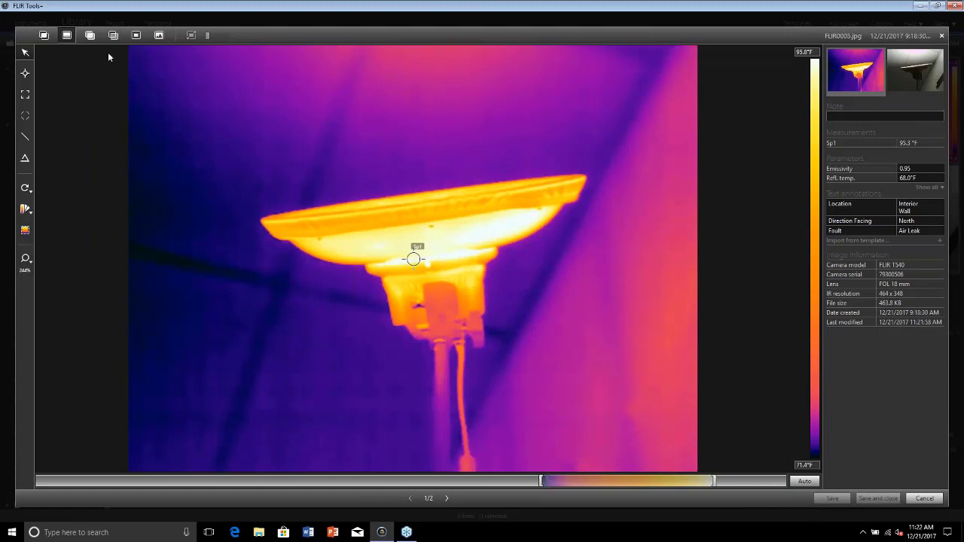
click(915, 498)
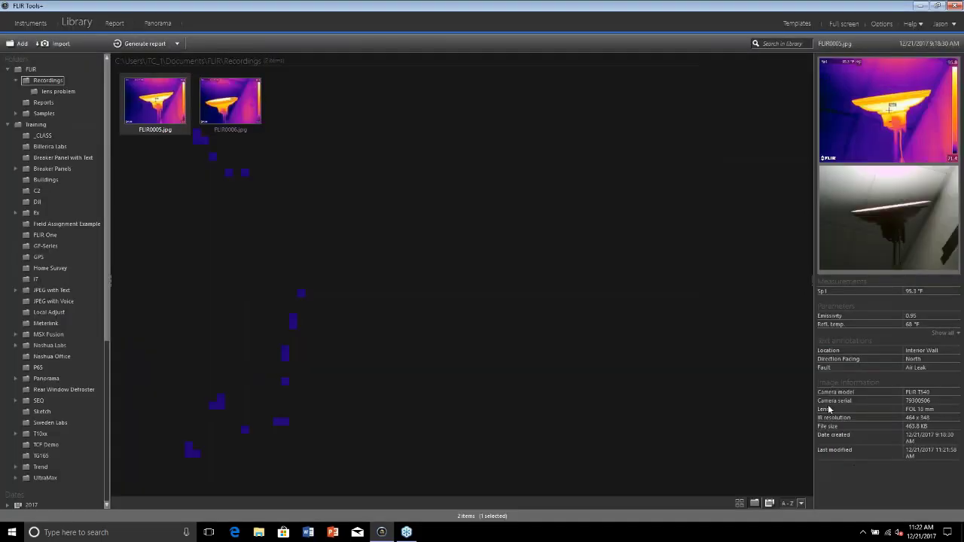
Step: Browse to the _CLASS folder under Training in the library and open image23.jpg in the image editor
click(43, 136)
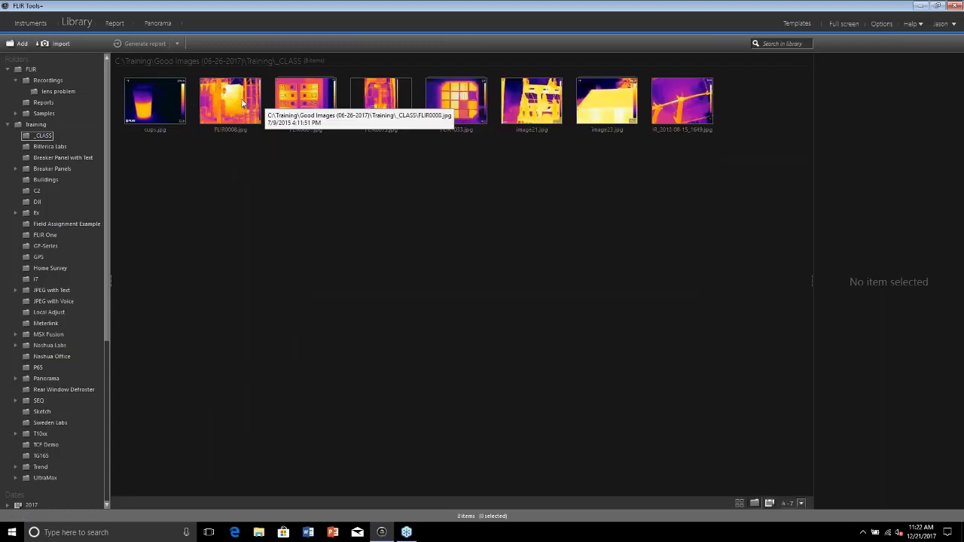
double_click(242, 104)
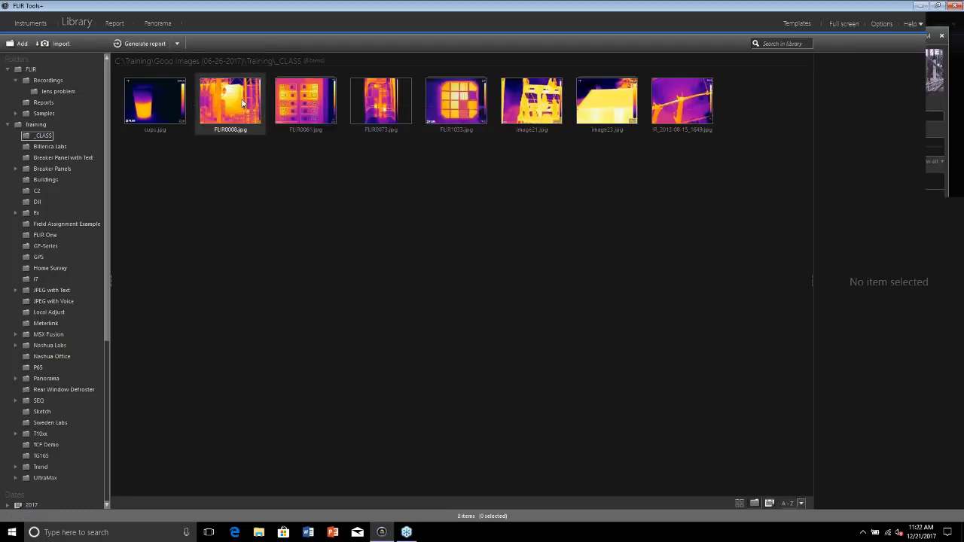
click(923, 499)
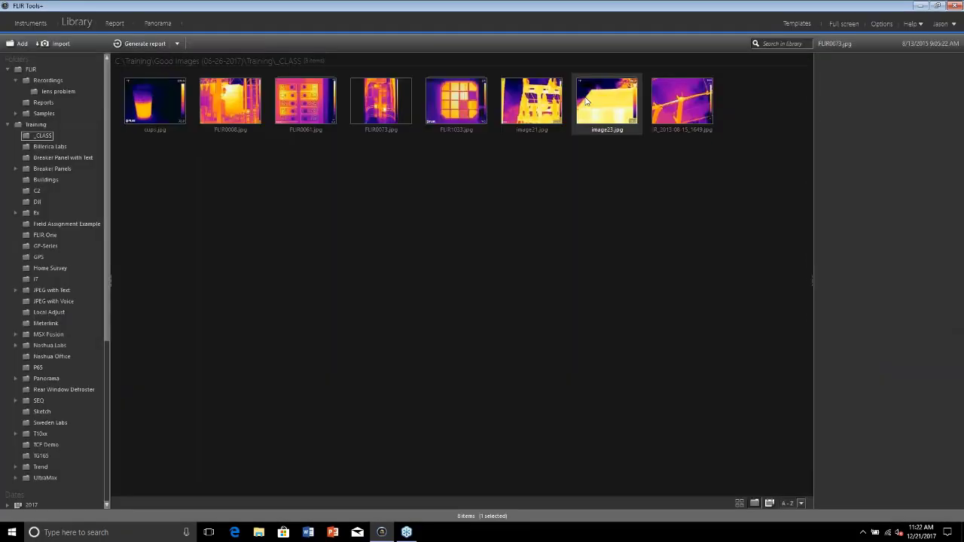
double_click(587, 100)
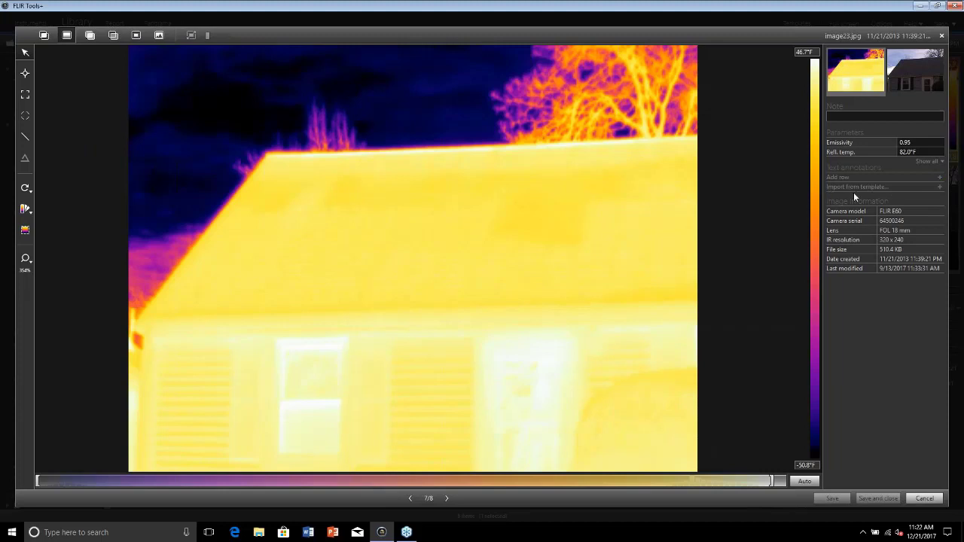
Step: Start importing text annotations from a template into image23.jpg and choose the Electrical Inspection template
click(941, 190)
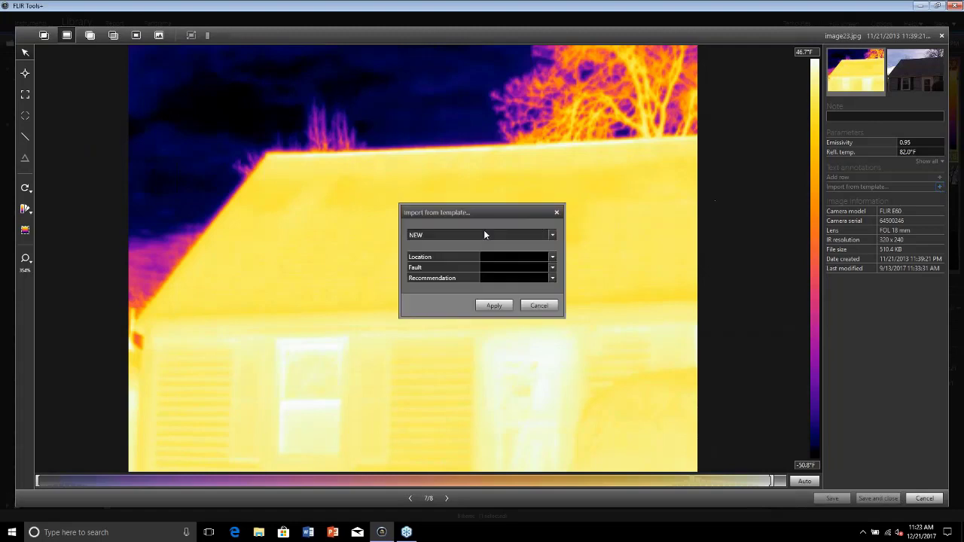
click(551, 235)
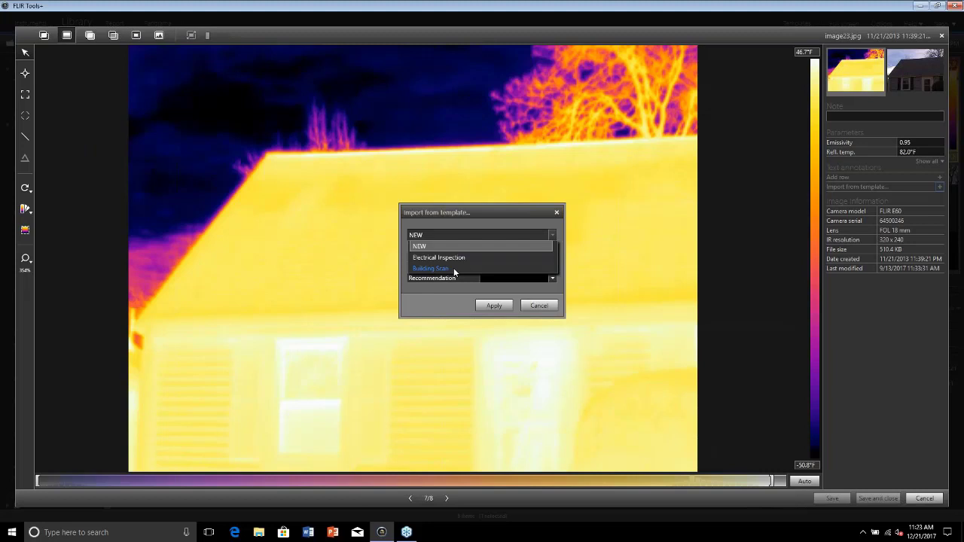
click(447, 259)
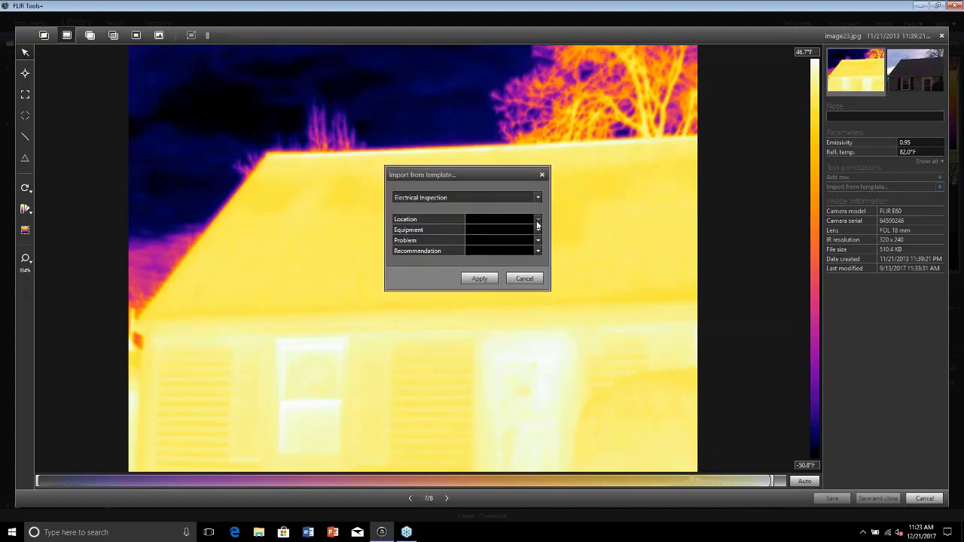
Step: Set Location to Electrical Closet, Equipment to Switchboard, Problem to Internal Problem and Recommendation to Update To Follow NEC, apply them, and close the image without saving
click(537, 219)
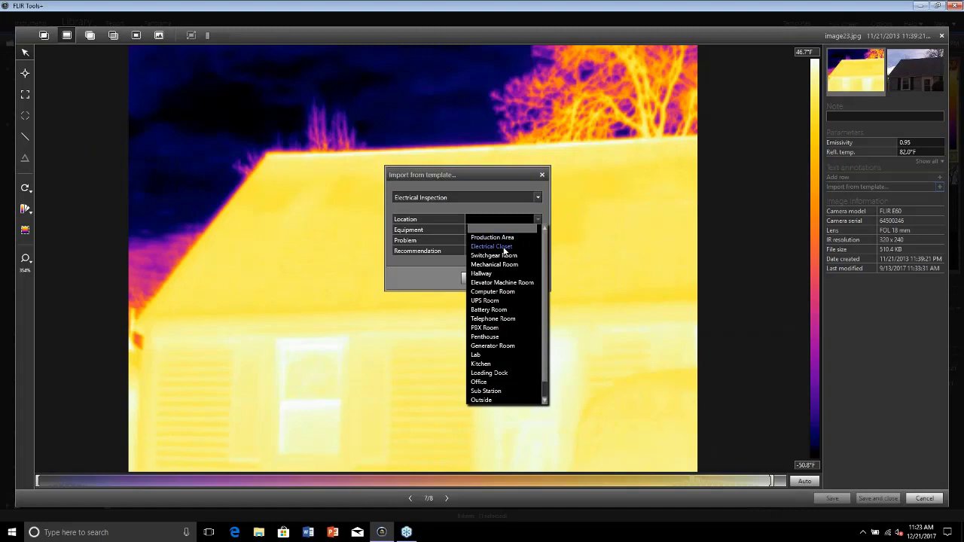
click(504, 247)
click(538, 229)
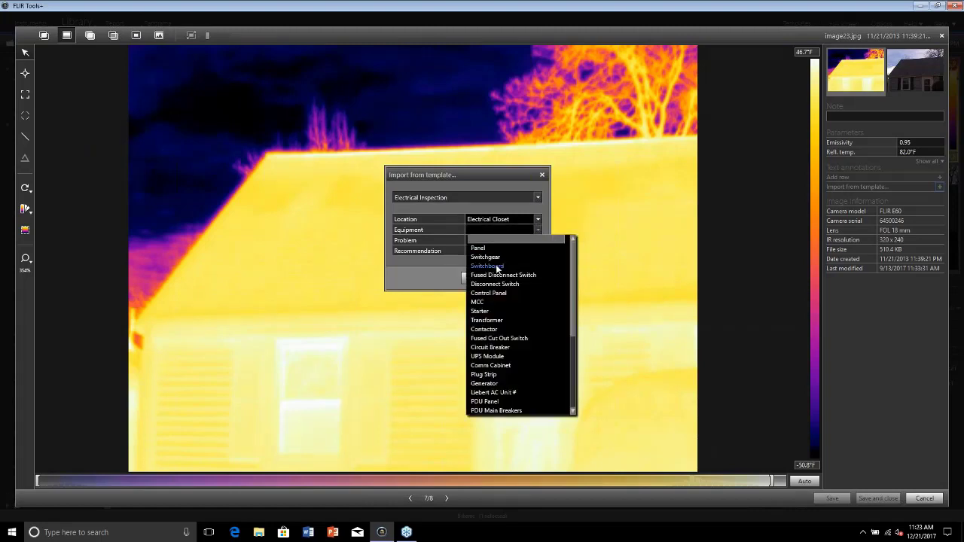
click(487, 266)
click(535, 240)
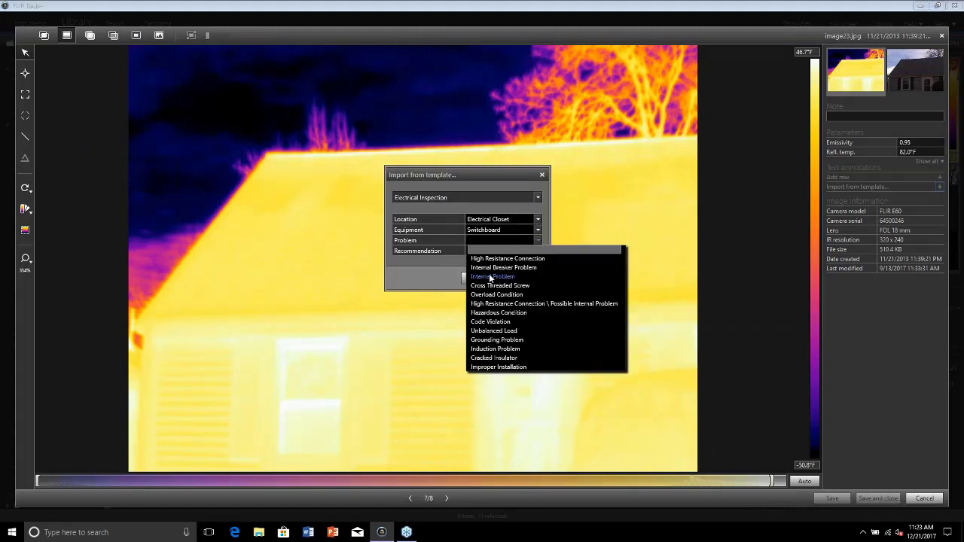
click(488, 276)
click(538, 251)
click(499, 305)
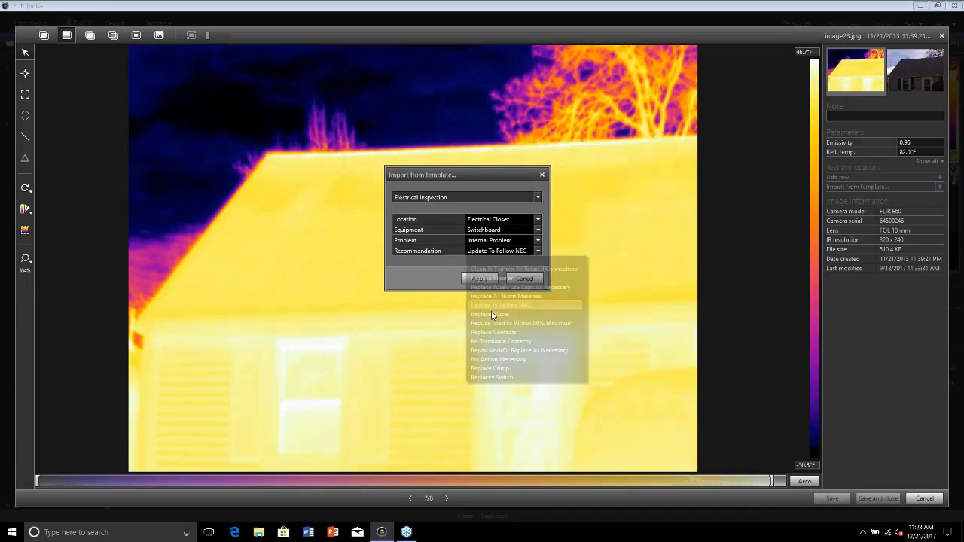
click(479, 279)
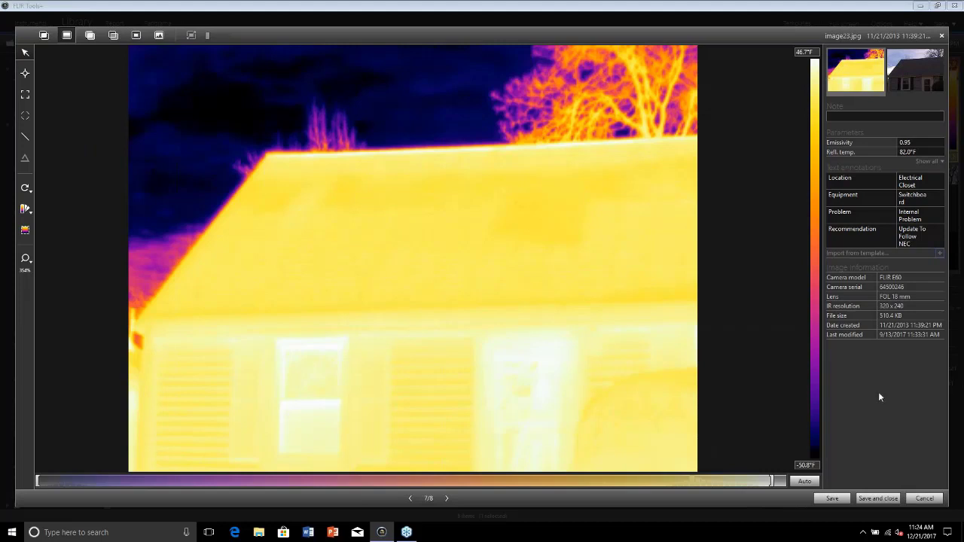
click(927, 499)
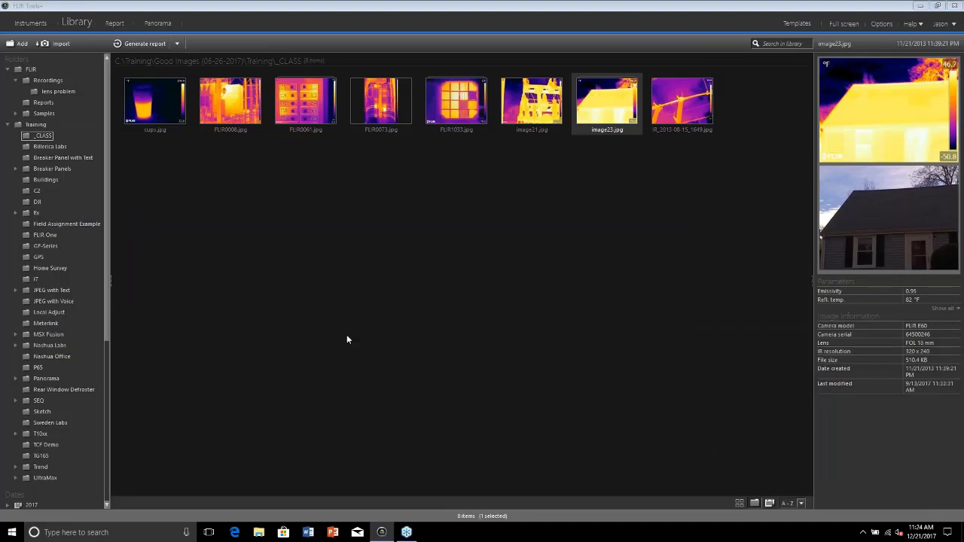
Step: Switch to File Explorer and open the Text Comment Files folder in Documents
click(8, 537)
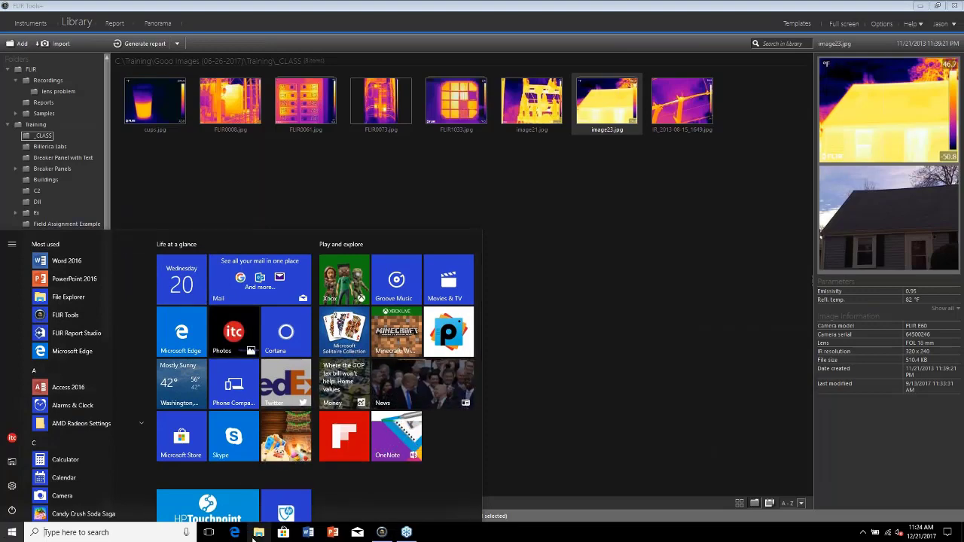
click(220, 29)
key(super+e)
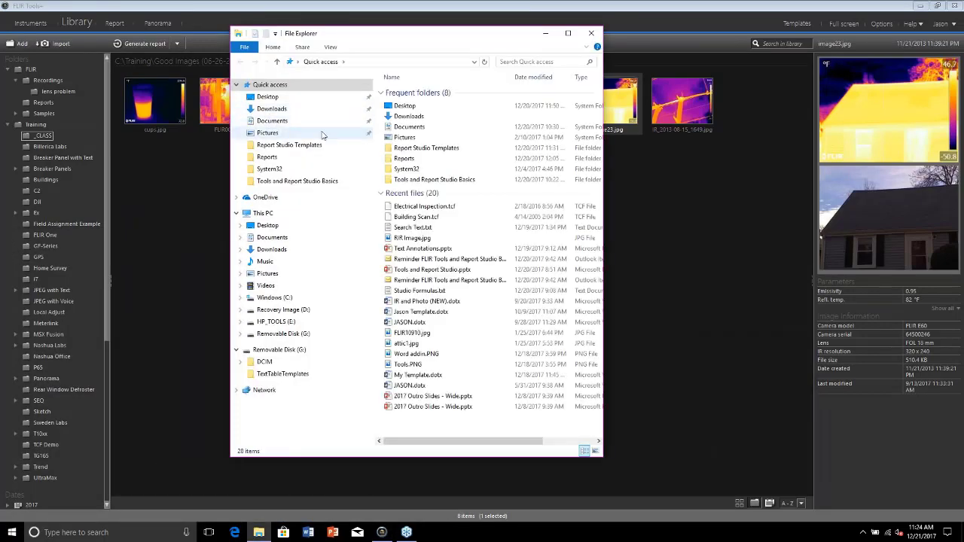
click(272, 120)
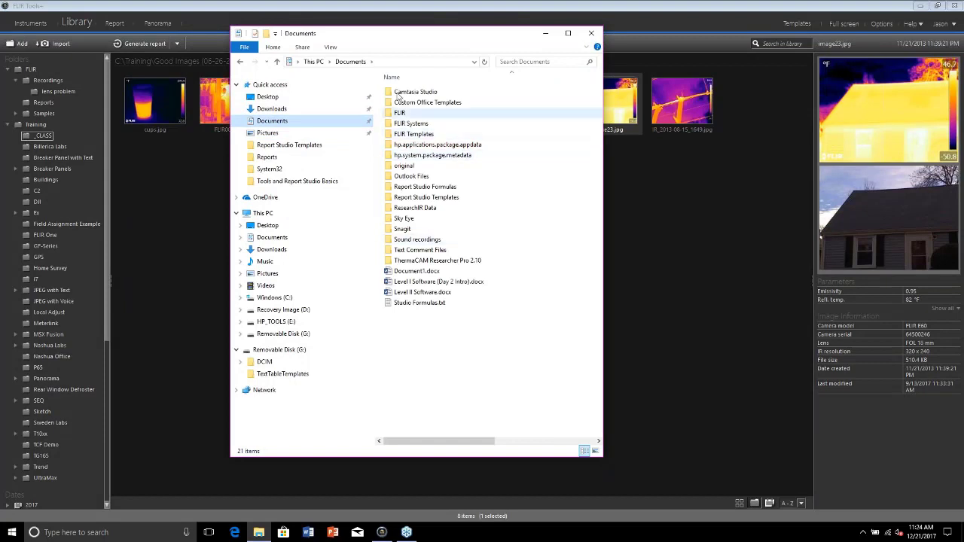
click(416, 251)
double_click(417, 252)
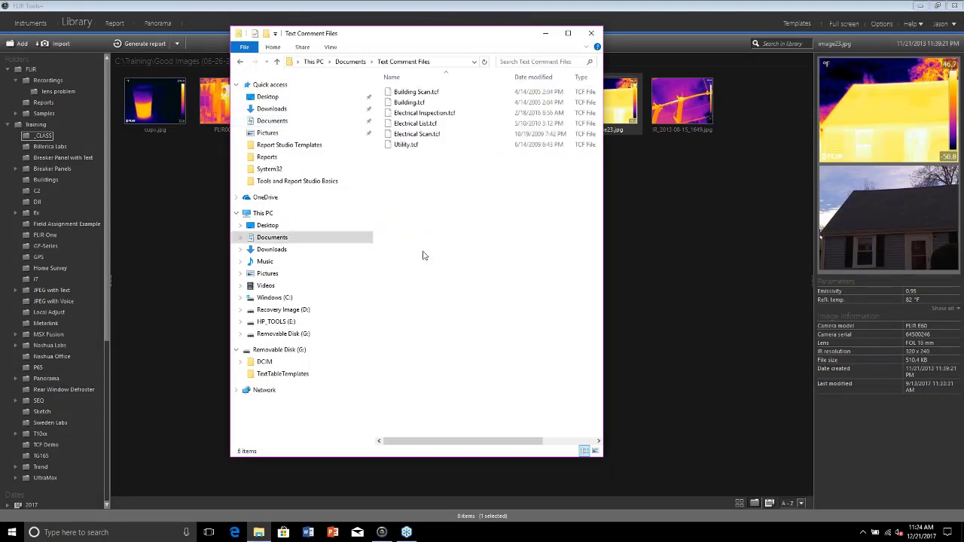
Step: Open Electrical Inspection.tcf with Notepad, without making Notepad the default app for .tcf files
click(446, 113)
right_click(446, 113)
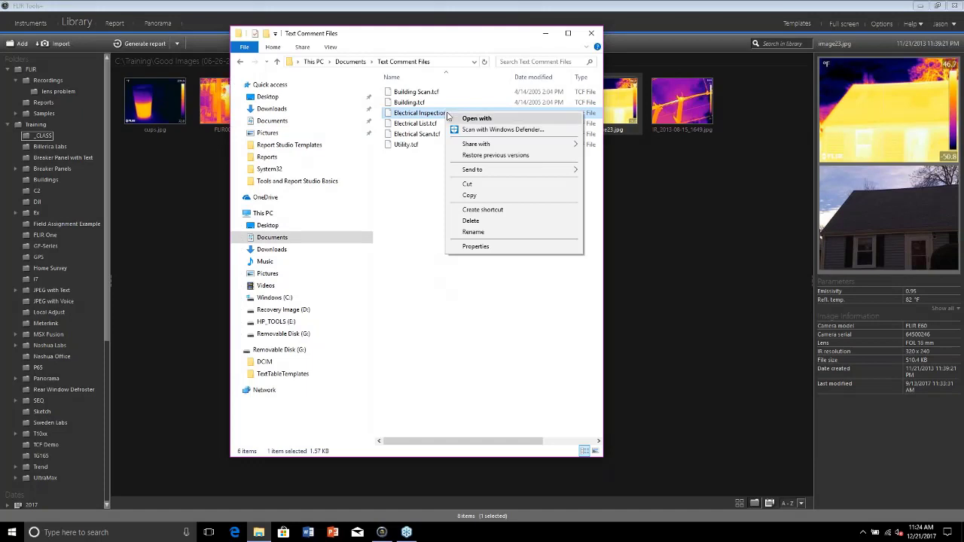
click(488, 118)
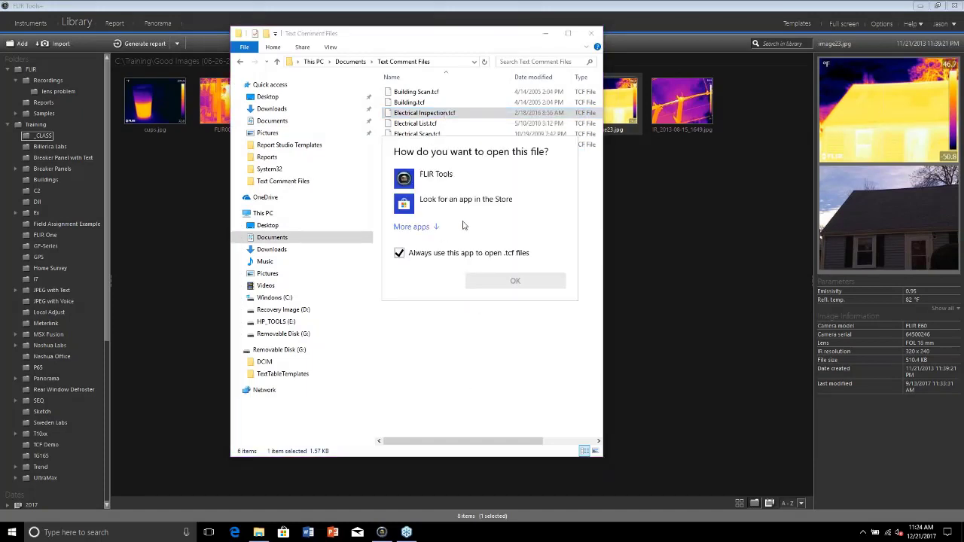
click(412, 228)
click(422, 249)
click(399, 350)
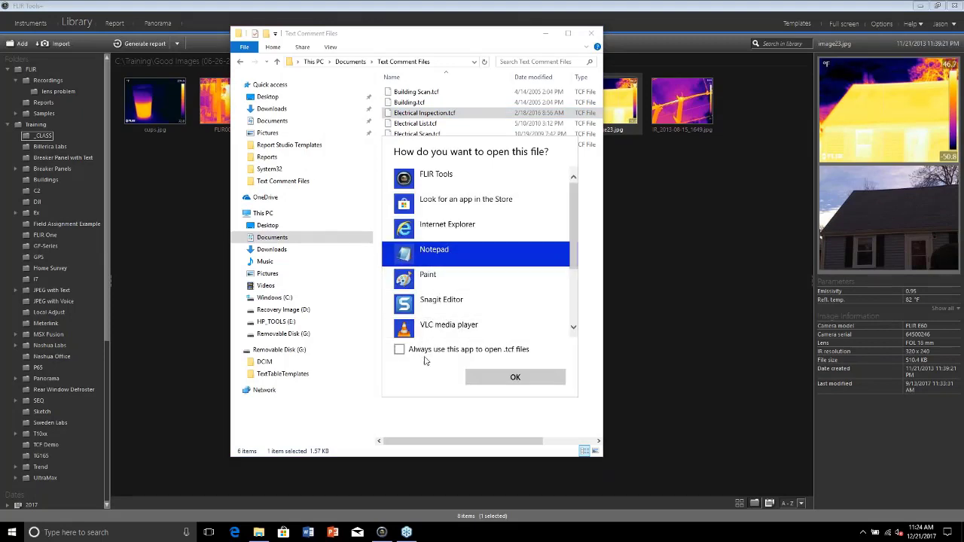
click(497, 378)
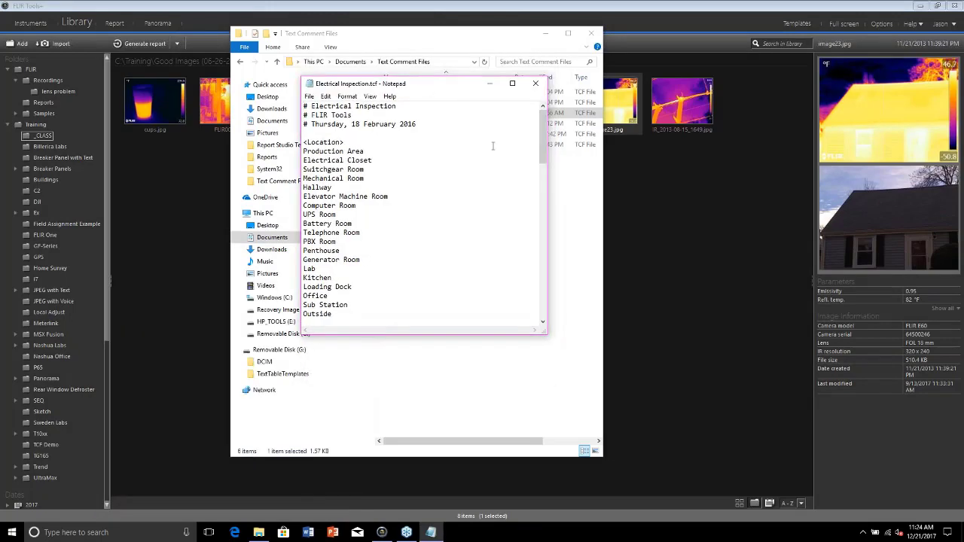
Step: Enlarge the Notepad window, examine the template's category headings and their values, and close the file and the folder window
drag(547, 332, 669, 439)
drag(664, 122, 668, 338)
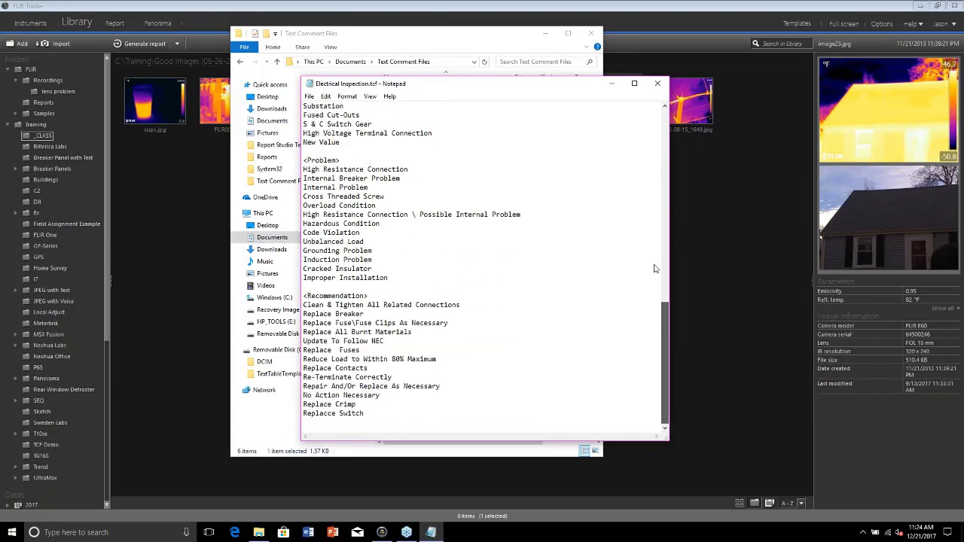
drag(662, 271, 644, 104)
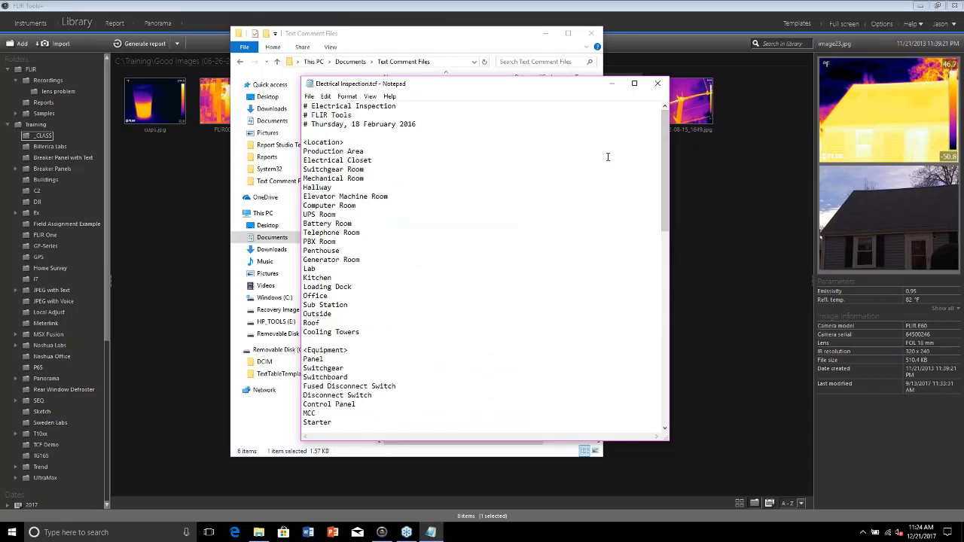
drag(493, 89, 480, 92)
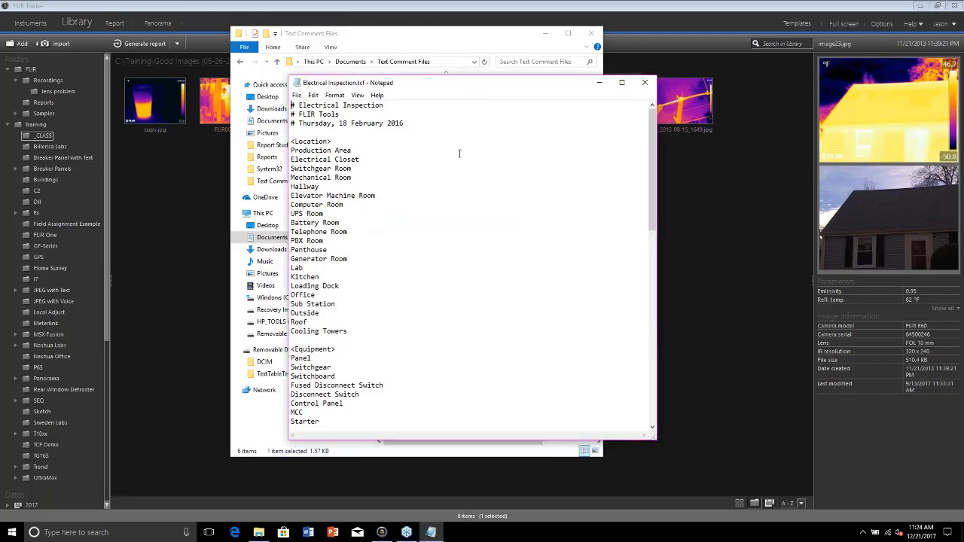
scroll(433, 248, down, 20)
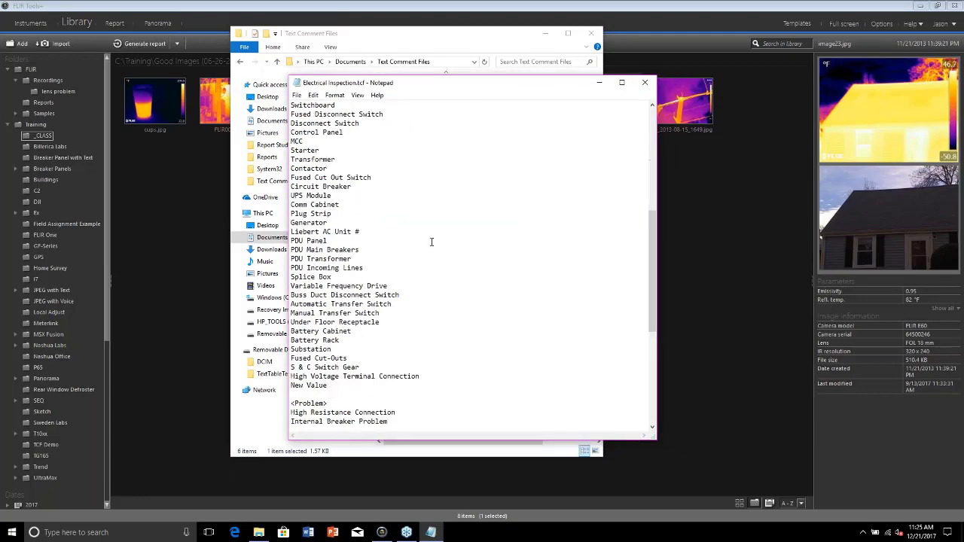
click(647, 83)
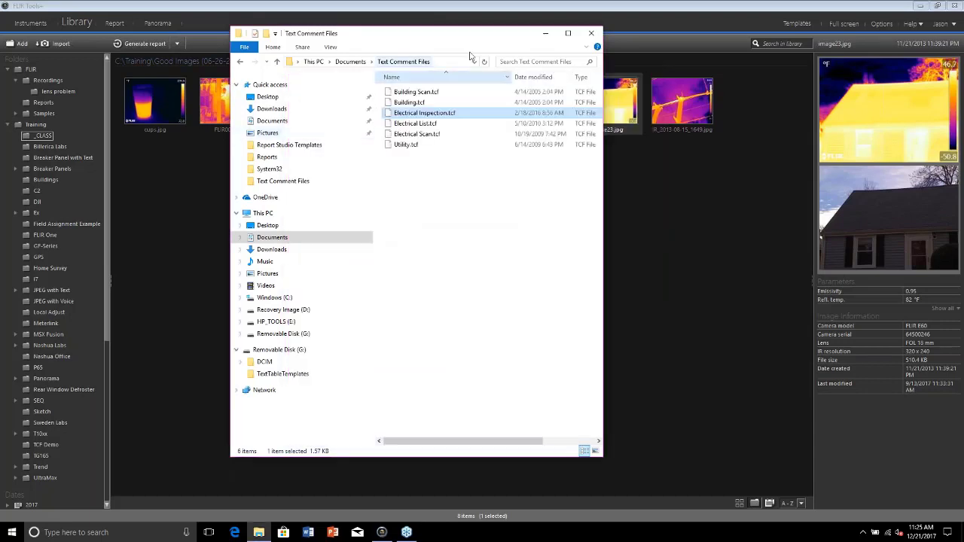
drag(470, 46, 472, 65)
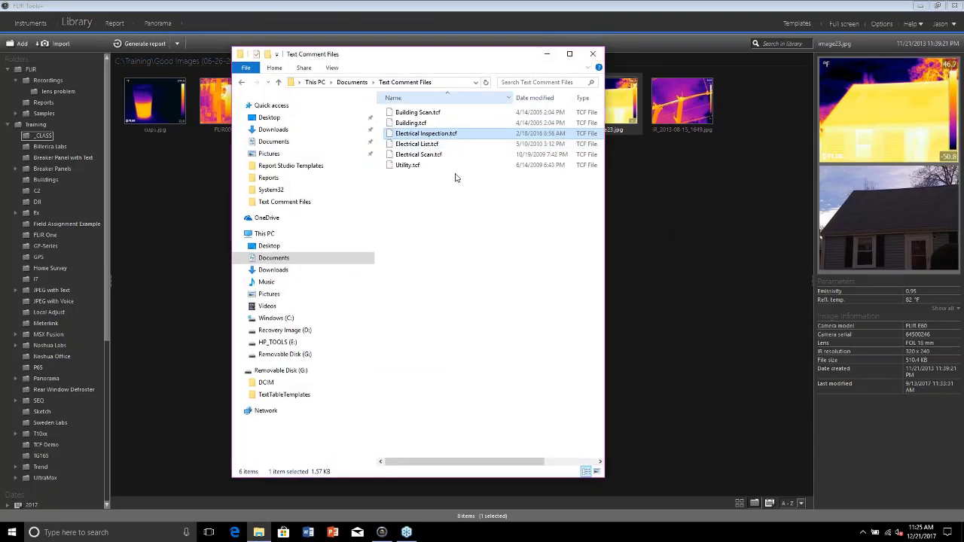
click(593, 54)
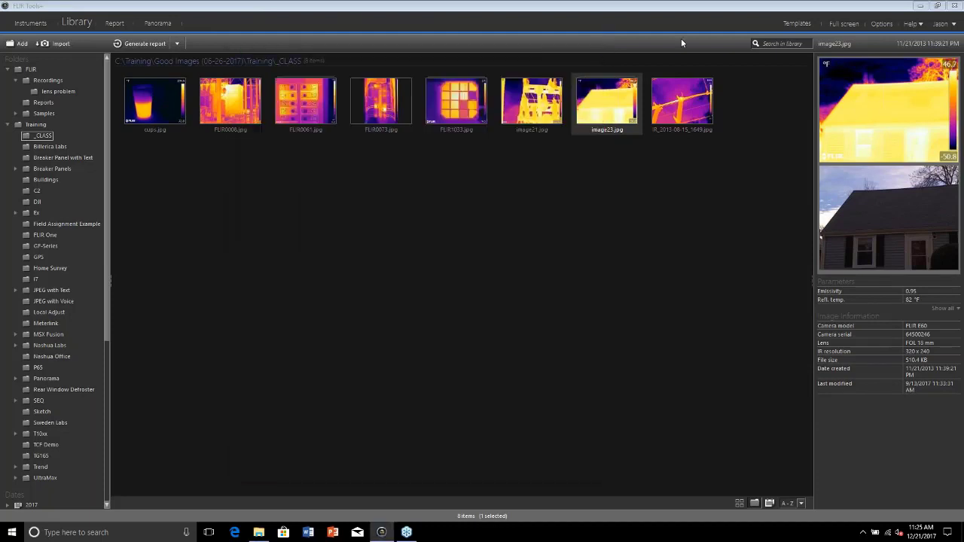
Step: Start exporting the Electrical Inspection text annotation template to the Text Comment Files folder, and cancel the export
click(804, 24)
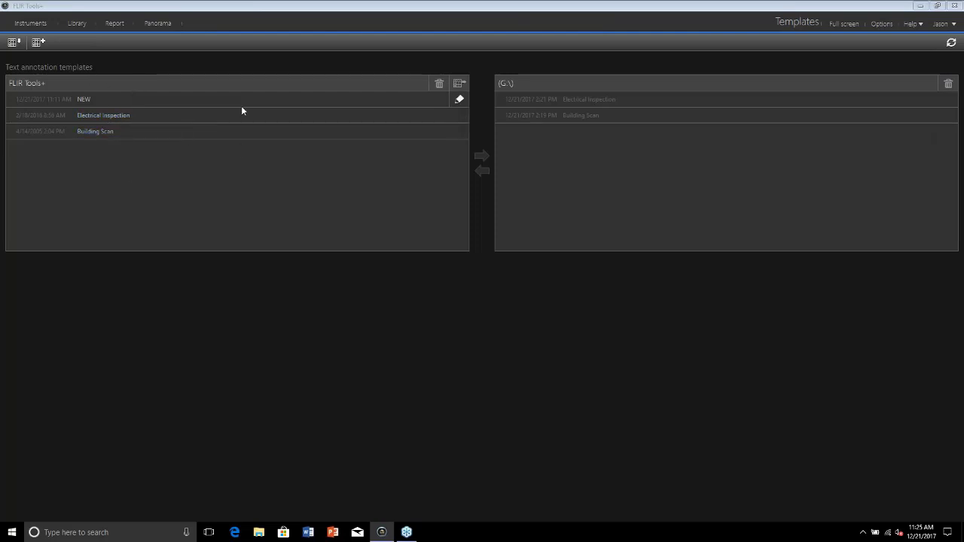
click(338, 132)
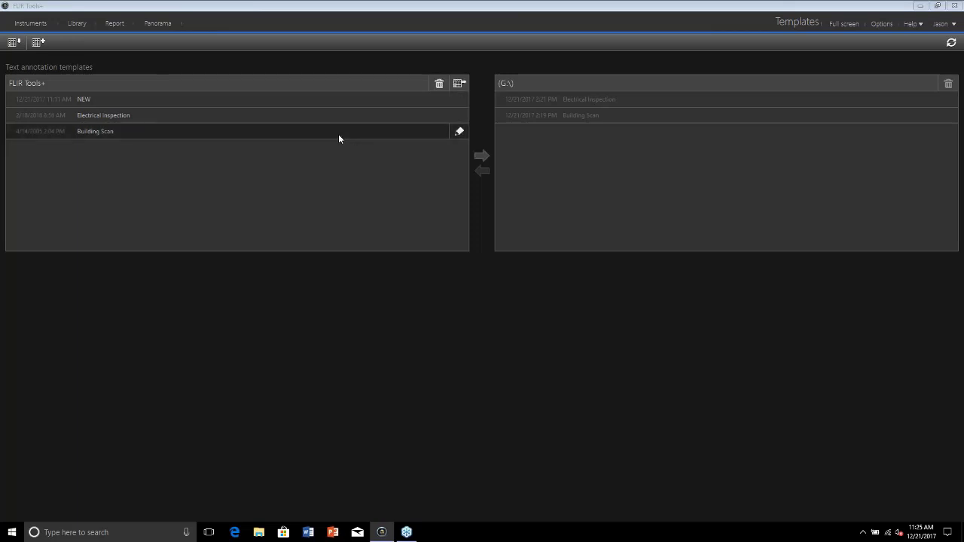
click(460, 84)
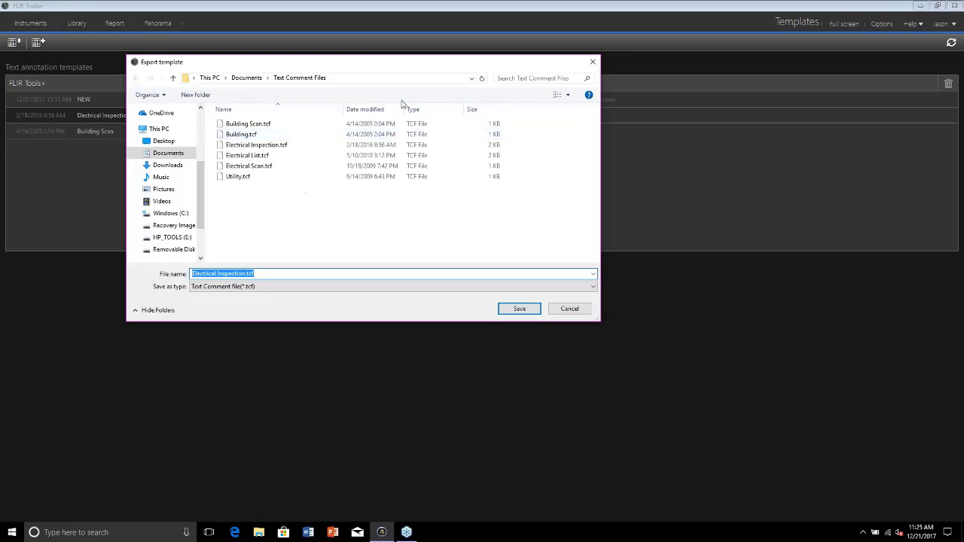
drag(406, 67, 419, 89)
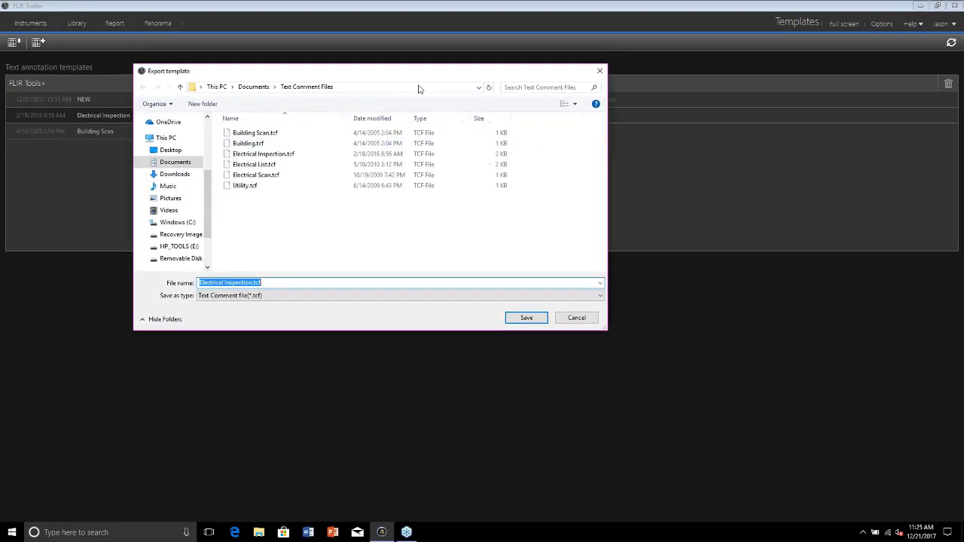
click(575, 318)
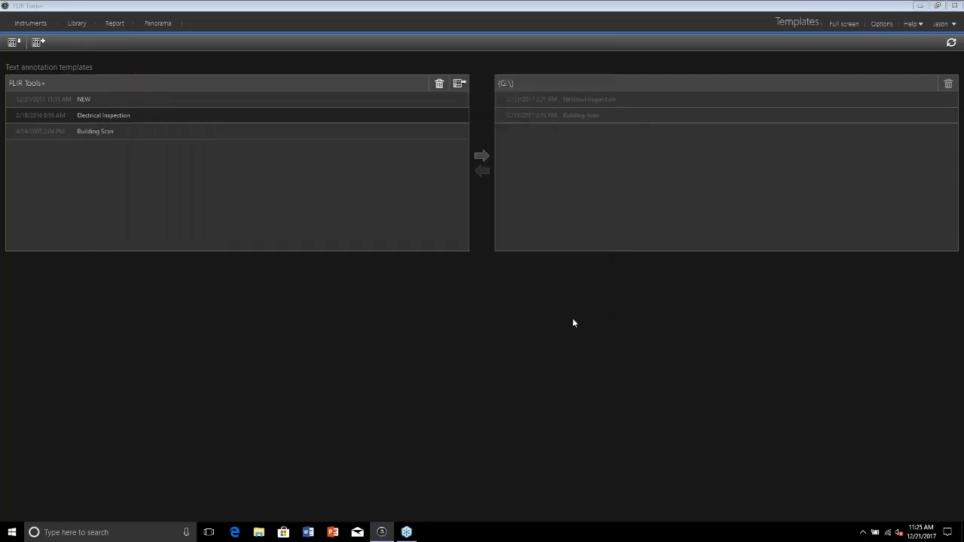
Step: Return to the image library and open the Recordings folder under FLIR
click(81, 33)
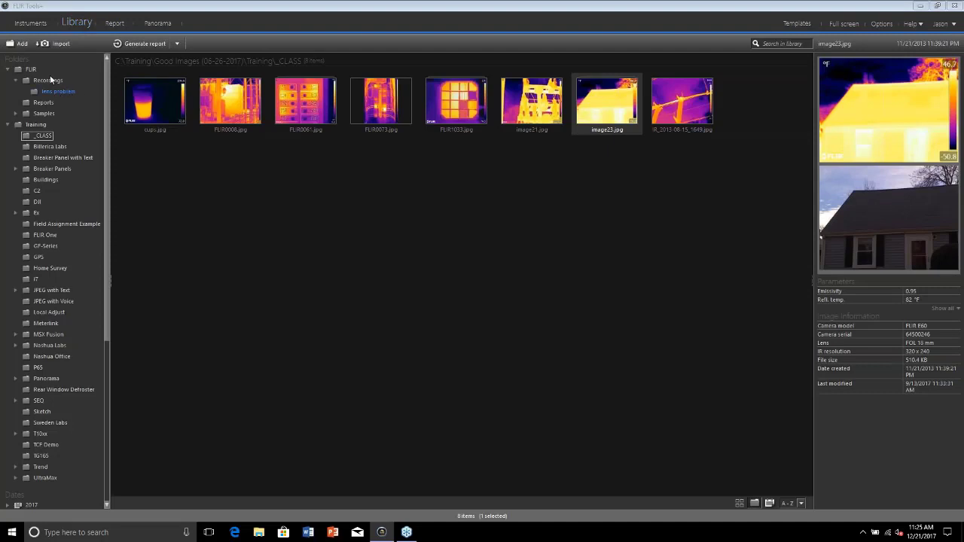
click(47, 79)
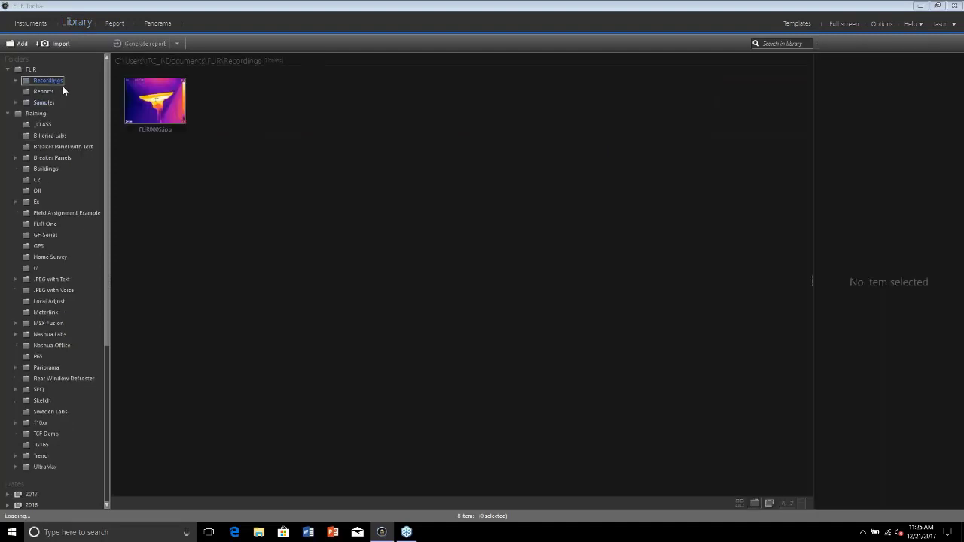
Step: Open FLIR0005.jpg from the Recordings folder, review its text annotations, and close it without saving
double_click(161, 102)
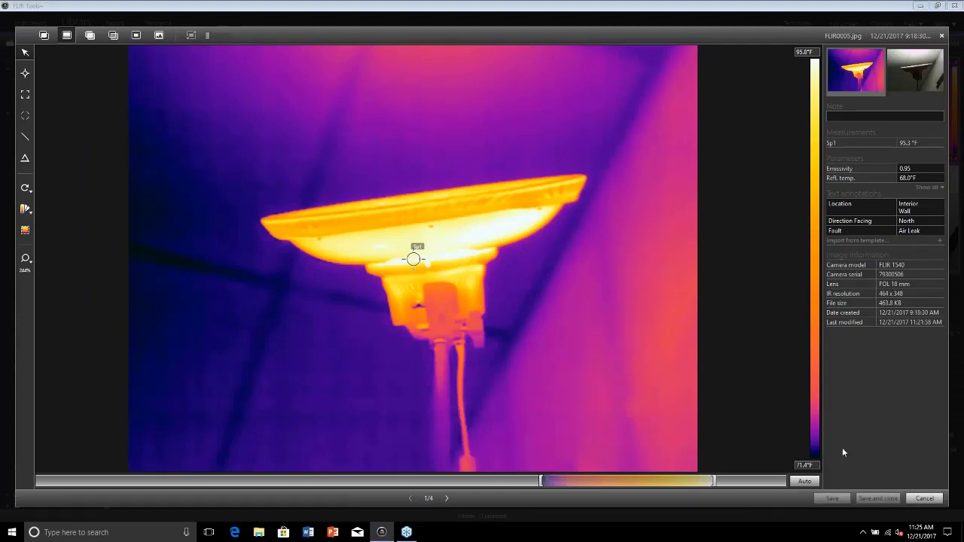
click(925, 499)
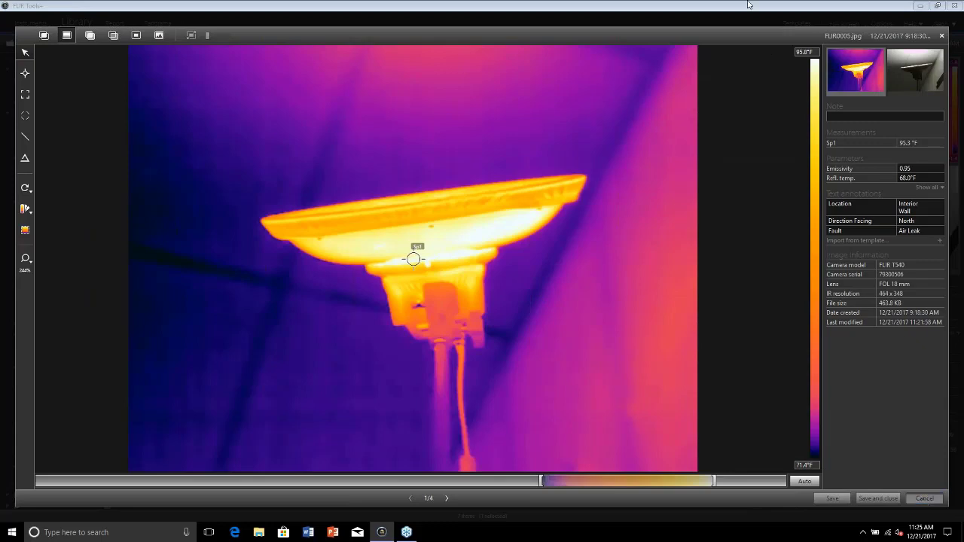
Step: Add "new value" to the Recommendation field of the Electrical Inspection template, save it, and replace the camera's copy with the edited version
click(797, 24)
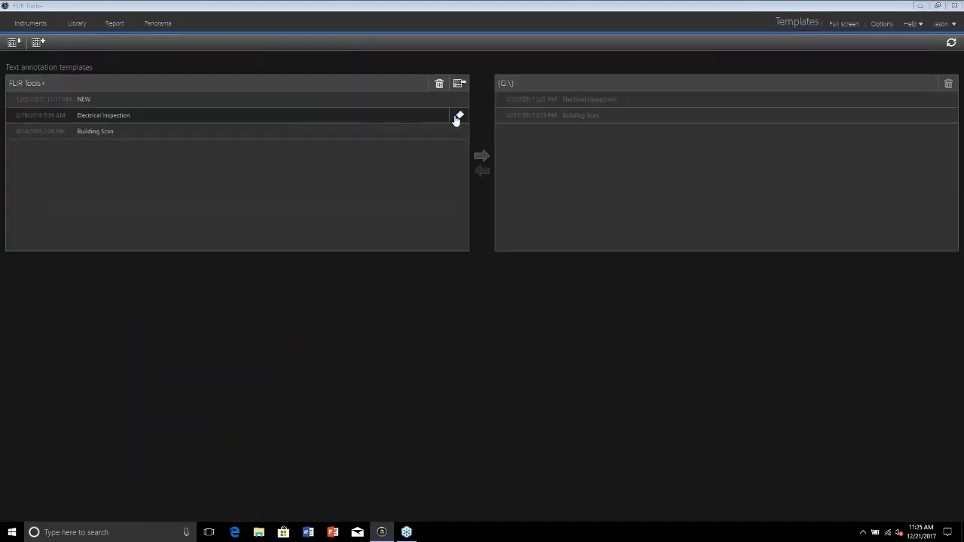
click(458, 117)
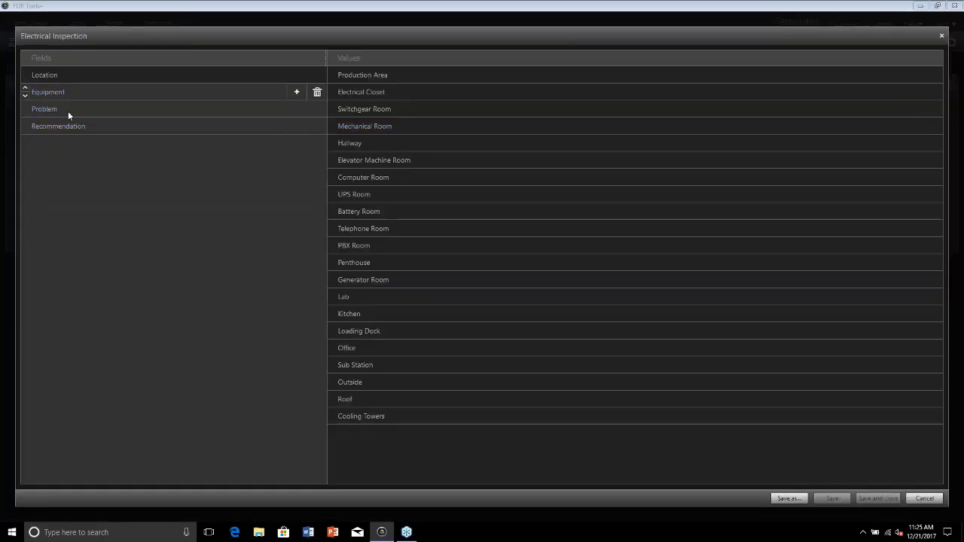
click(109, 125)
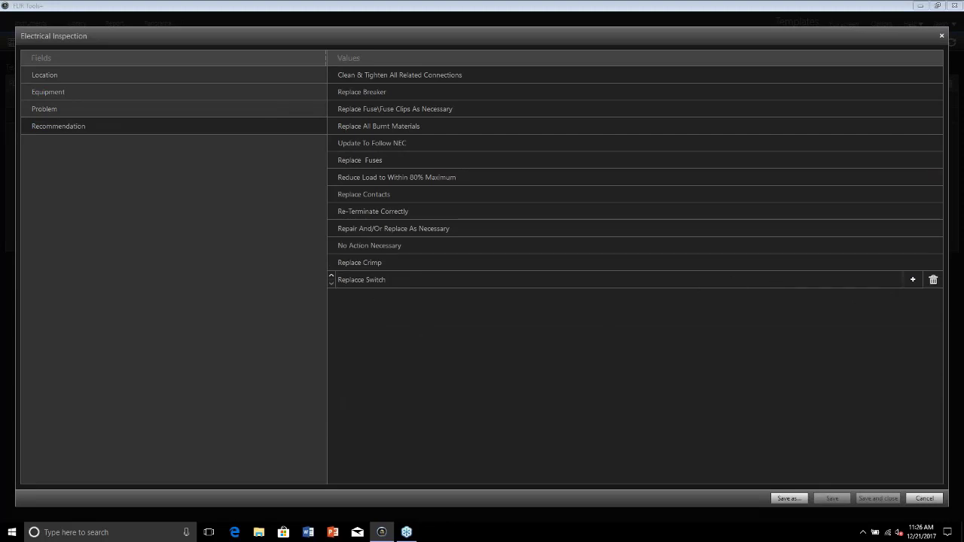
click(912, 279)
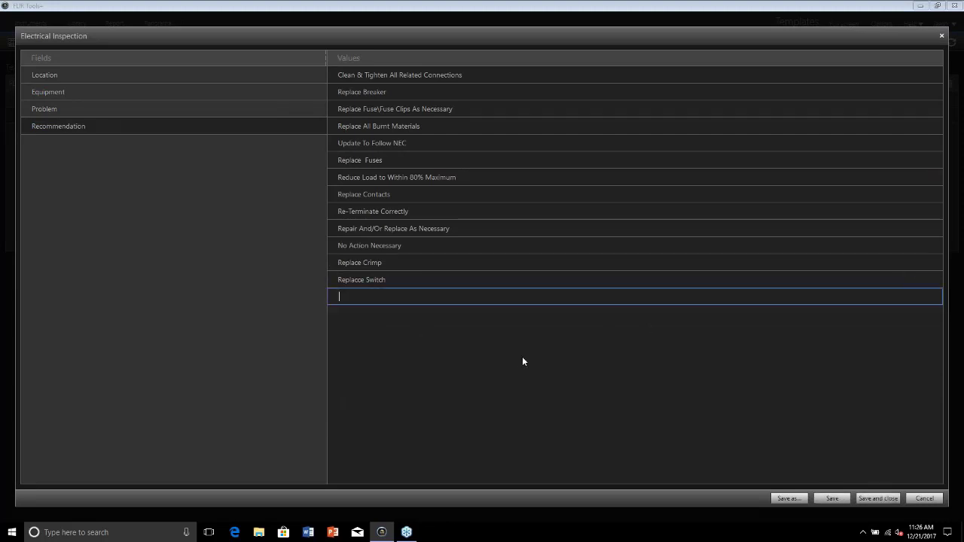
text(new value)
click(873, 497)
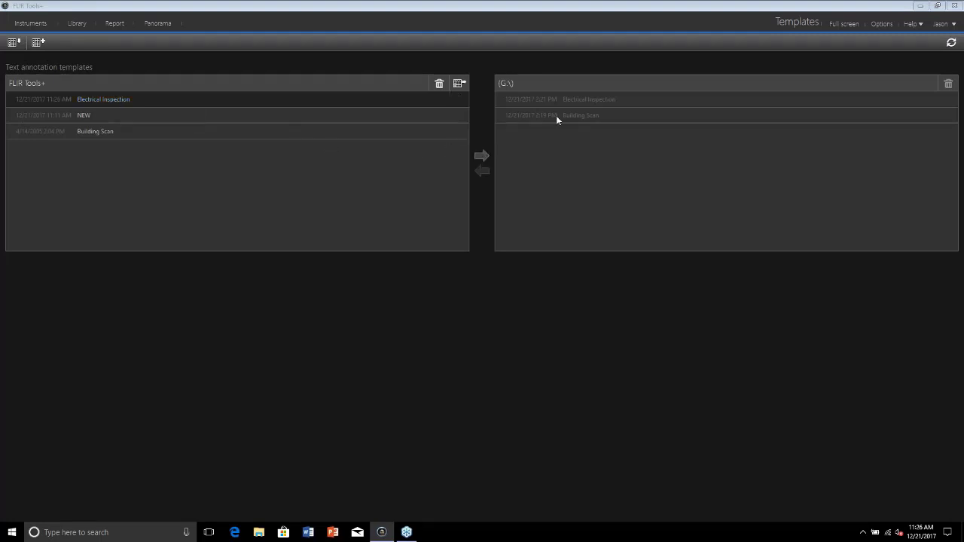
click(483, 156)
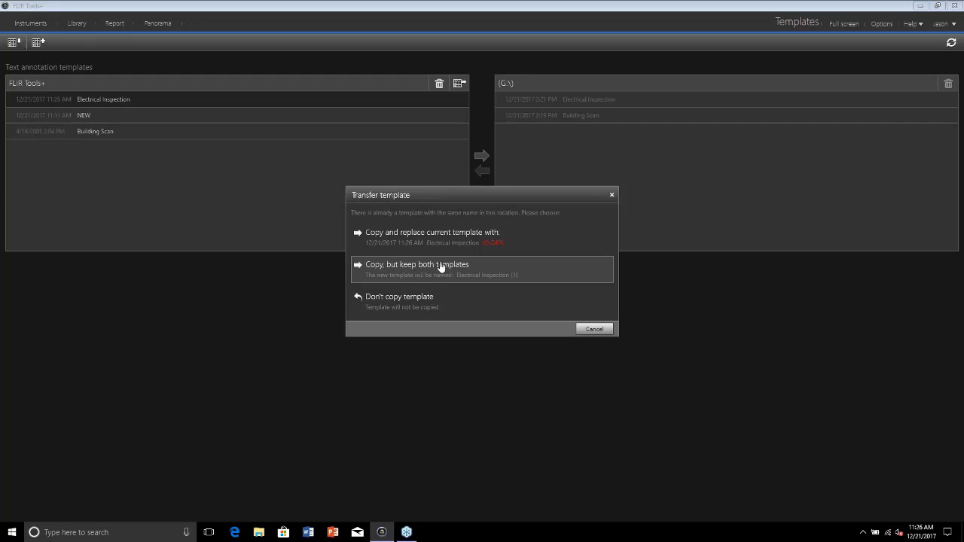
click(430, 239)
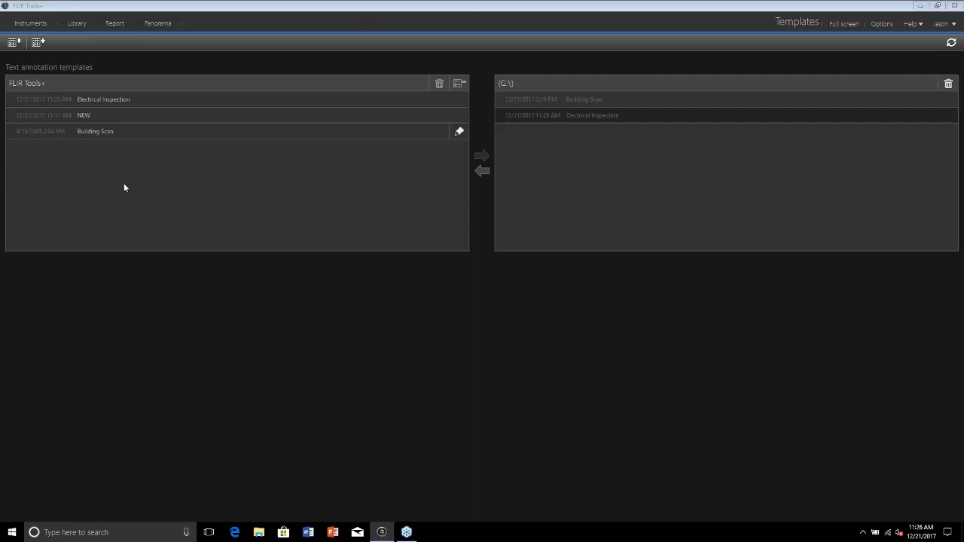
Step: Search the library's Training folder for "Breaker Panel 1234" and review the text annotations of FLIR0061.jpg in Field Assignment Example
click(78, 23)
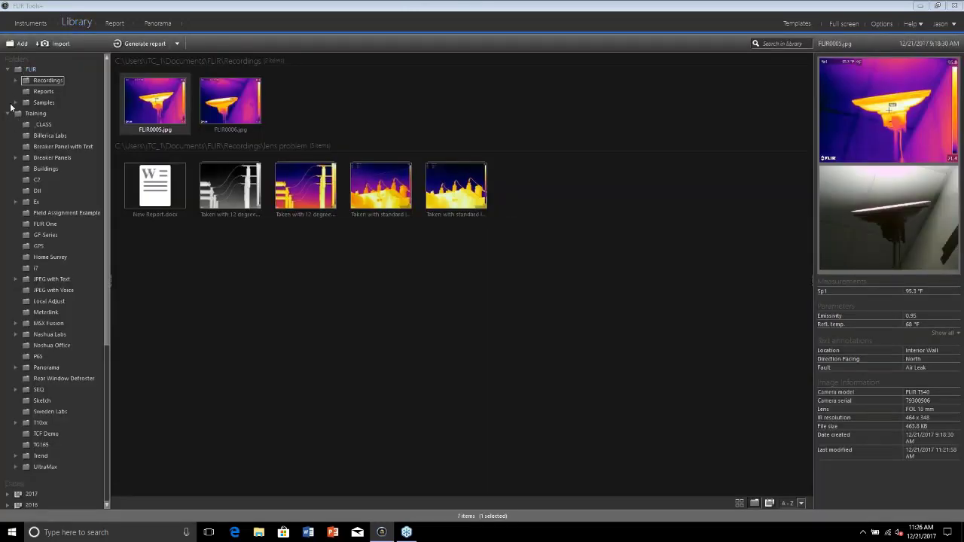
click(35, 114)
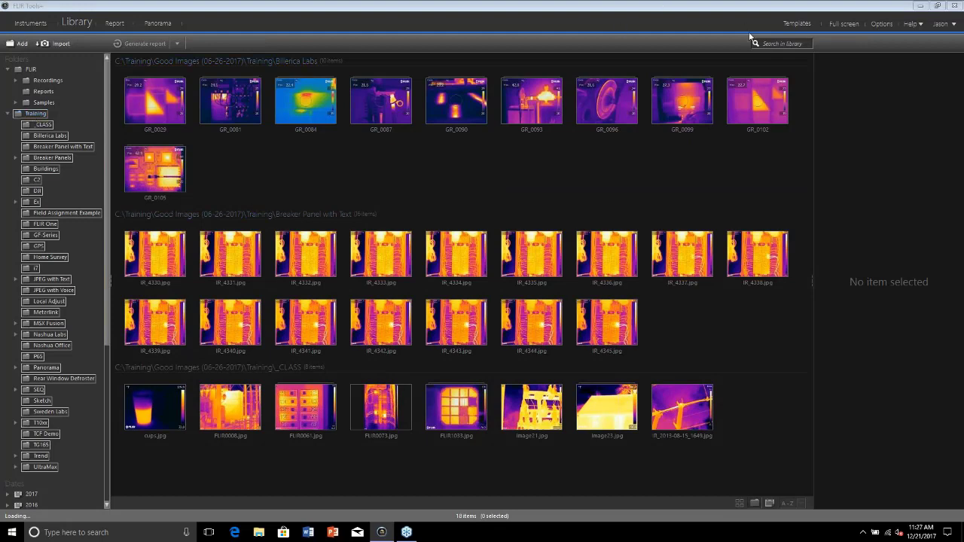
click(778, 44)
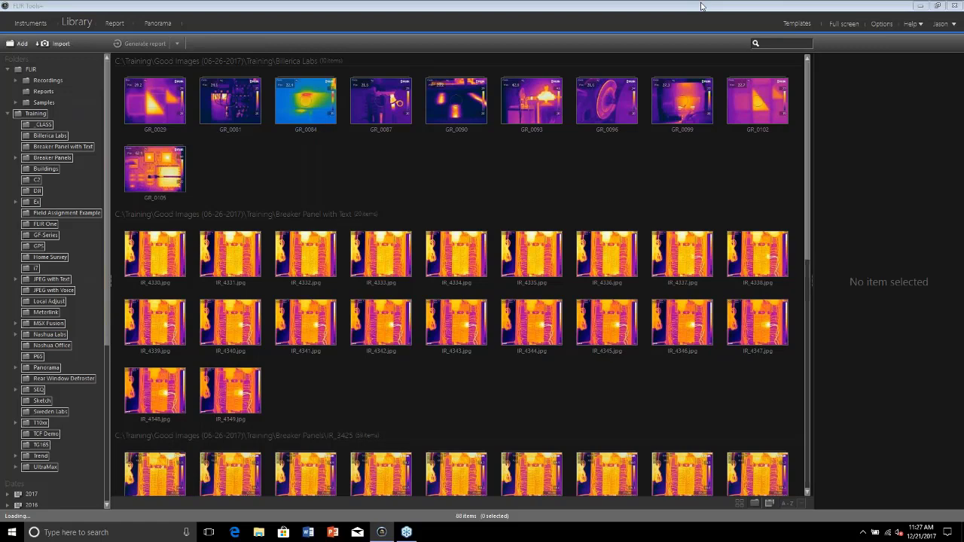
text(Breaker P)
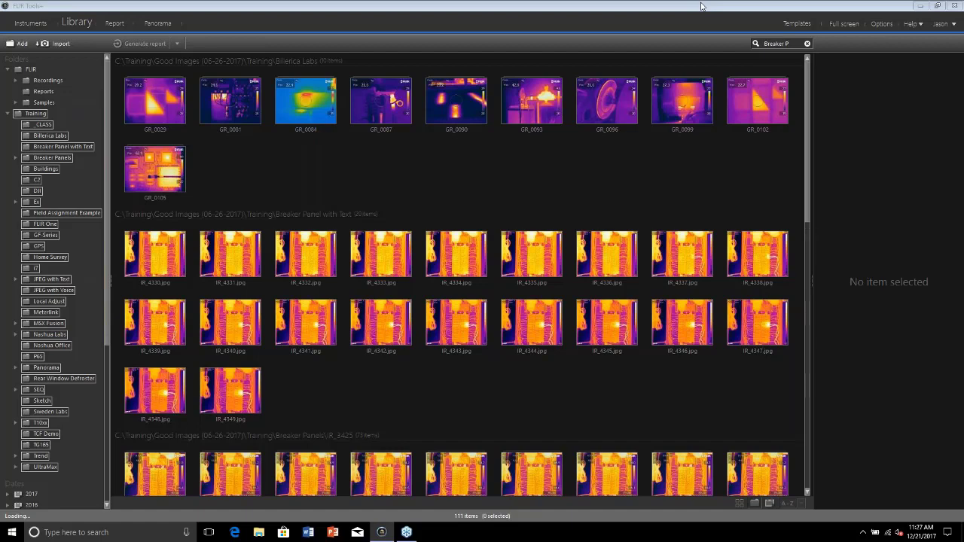
text(anel)
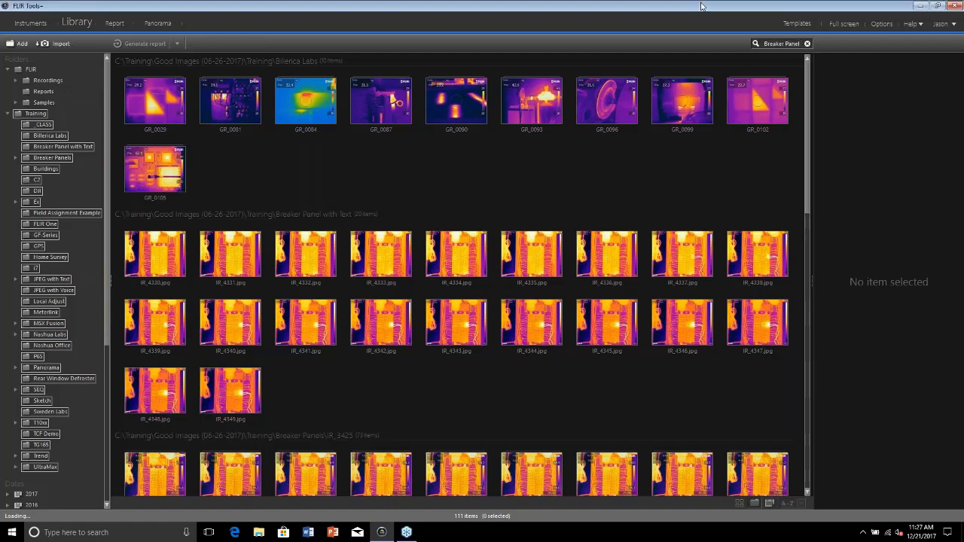
text( 1234)
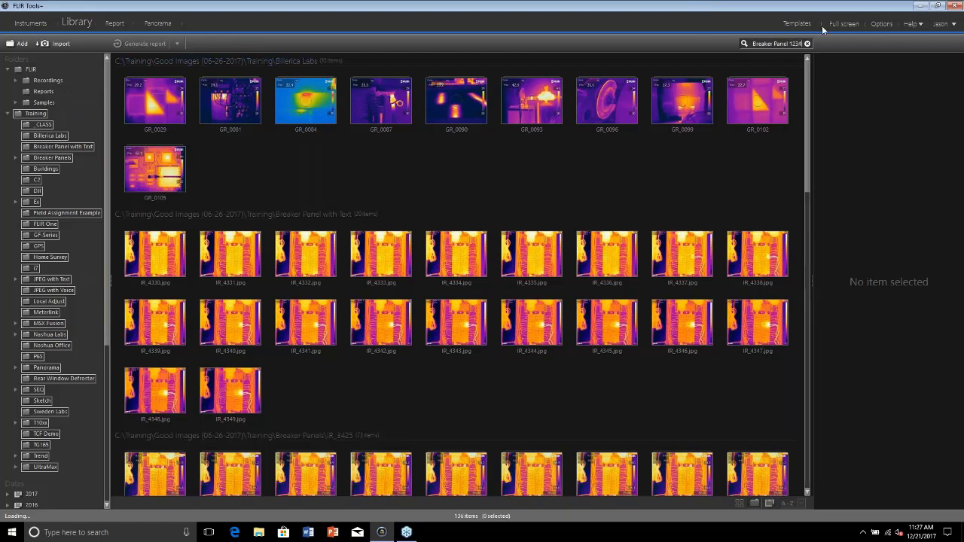
key(Escape)
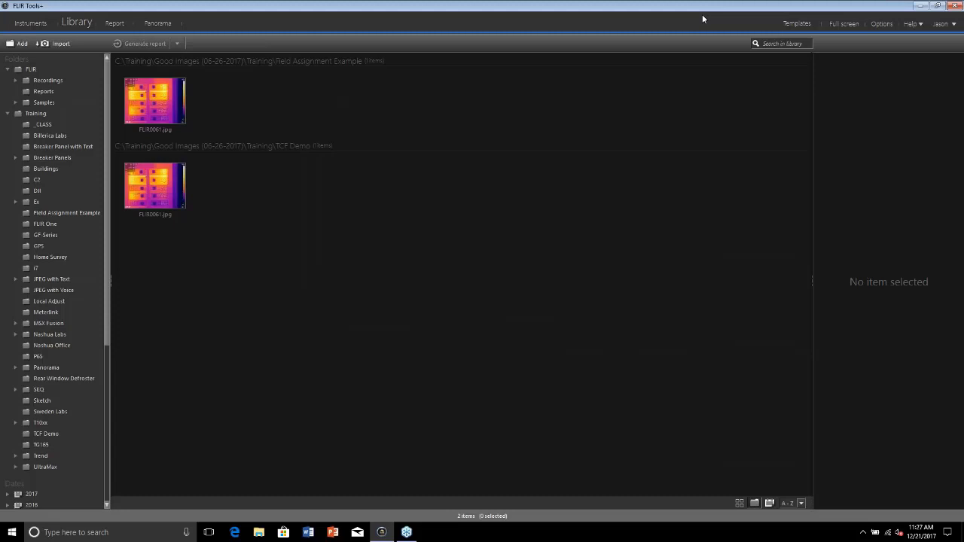
double_click(146, 109)
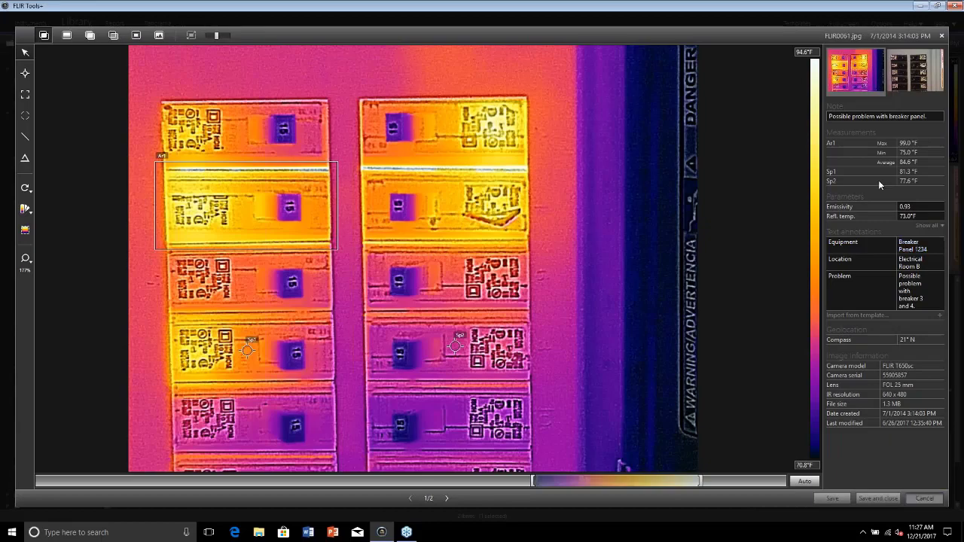
key(Escape)
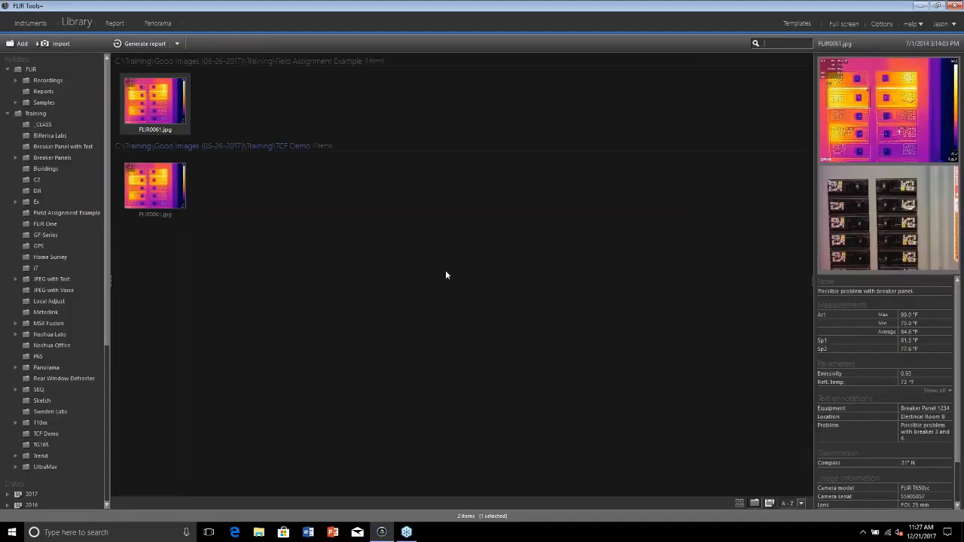
Step: Search the Training folder for images annotated with "Panel ID 33445"
click(35, 115)
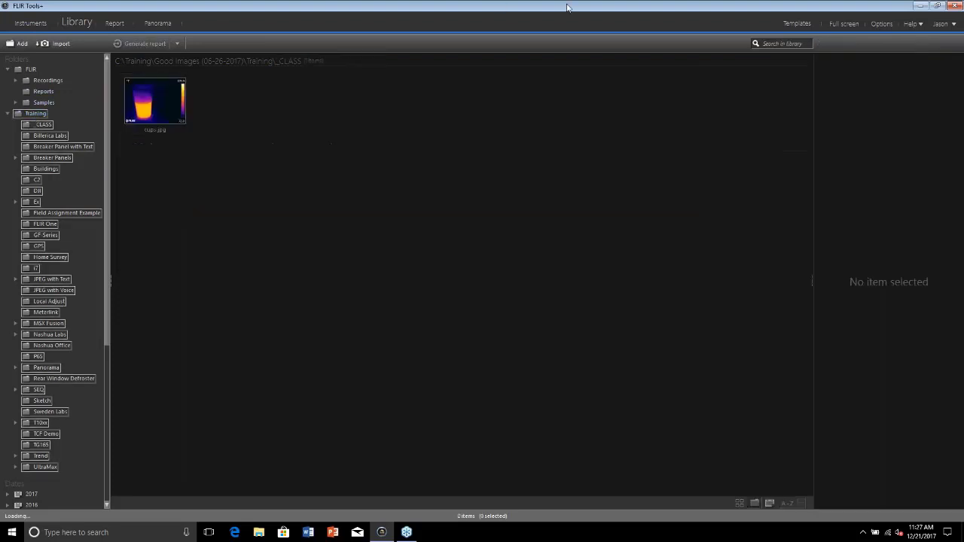
click(784, 44)
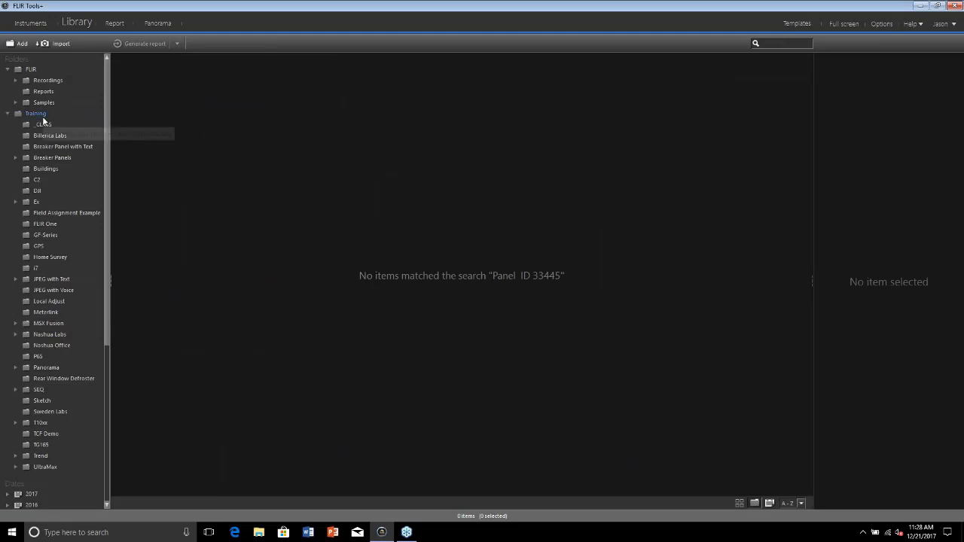
click(71, 113)
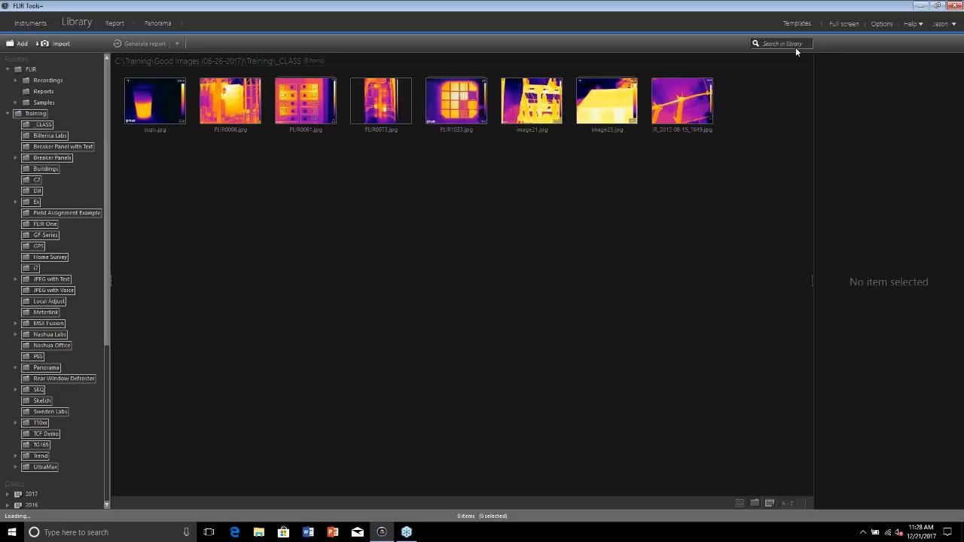
click(797, 42)
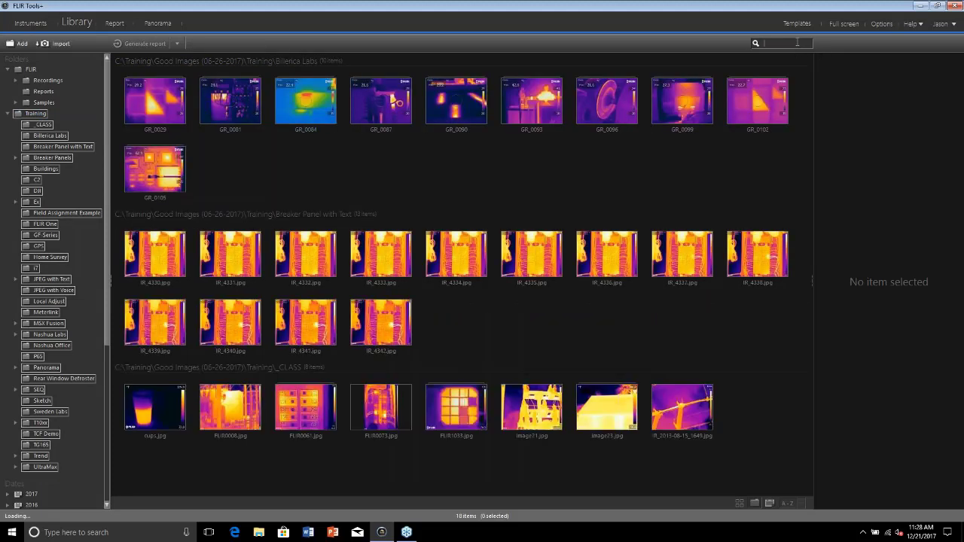
text(Panel)
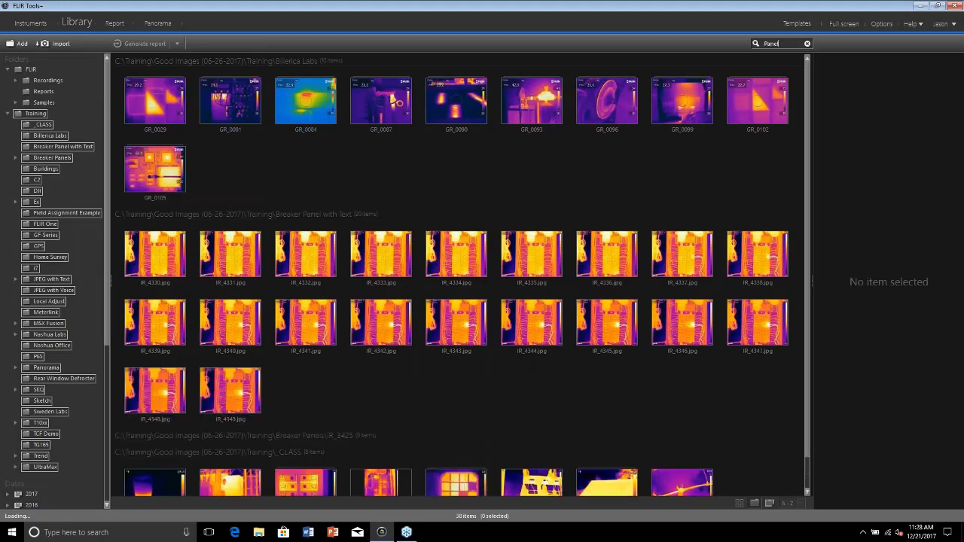
text( ID 334)
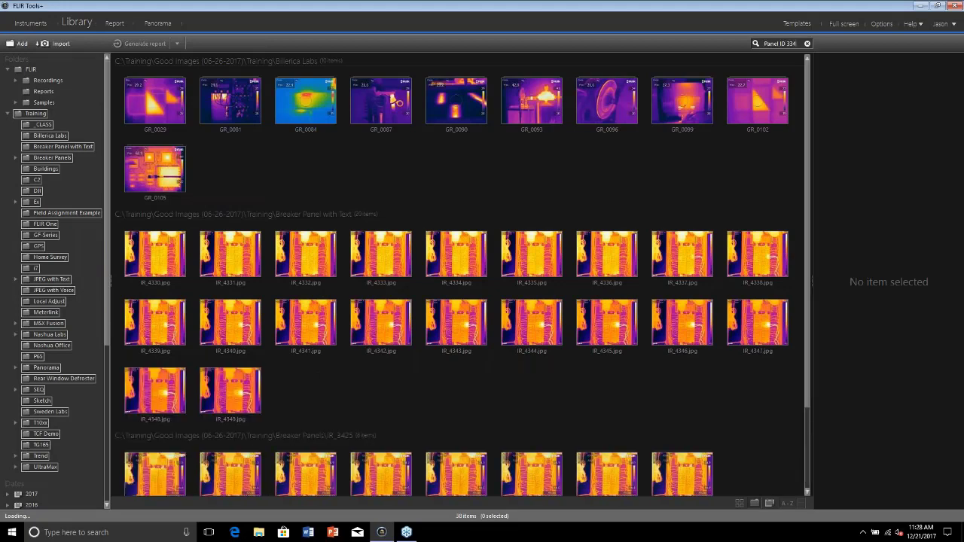
text(45)
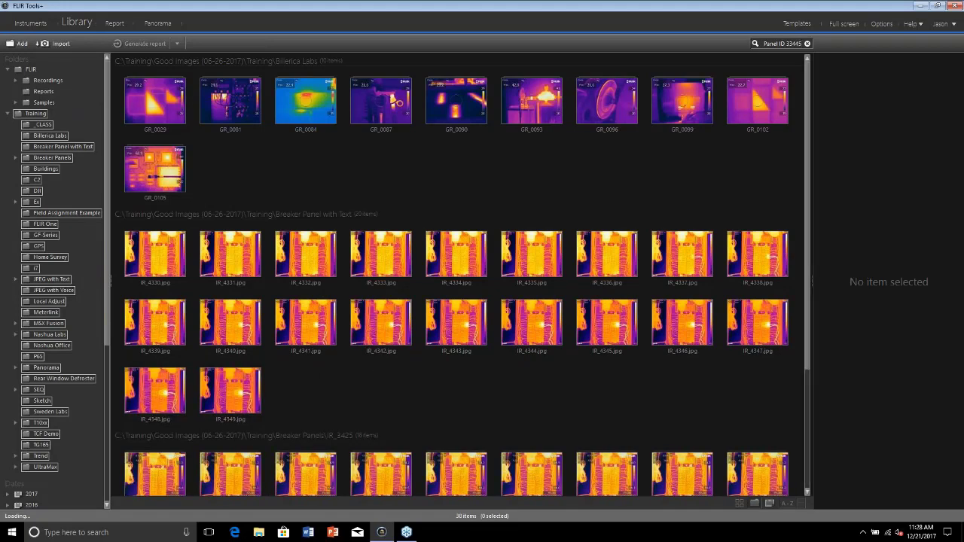
key(Escape)
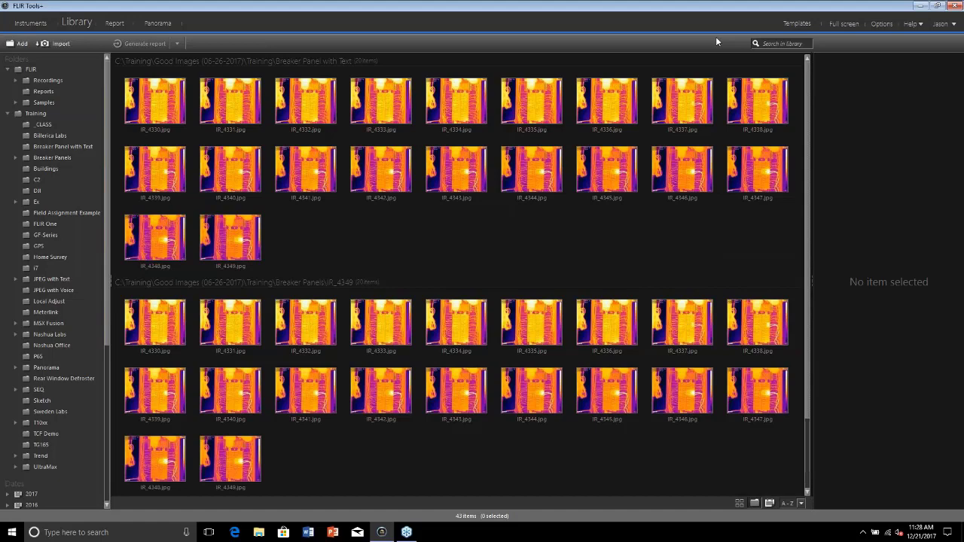
Step: Generate a report from IR_4330.jpg through IR_4349.jpg in Breaker Panel with Text, using the FLIR Tools report template with side-by-side thermal and photo images
click(778, 44)
click(167, 97)
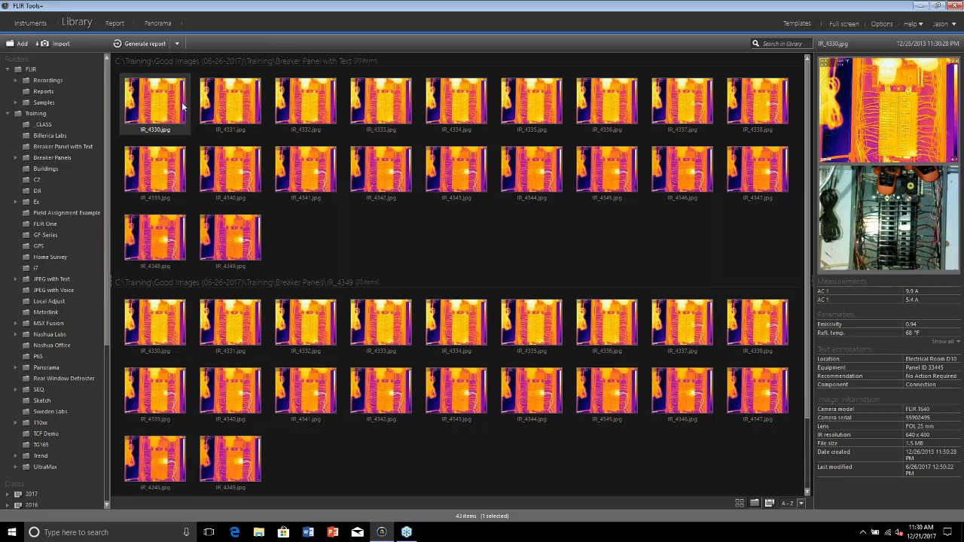
shift+click(219, 240)
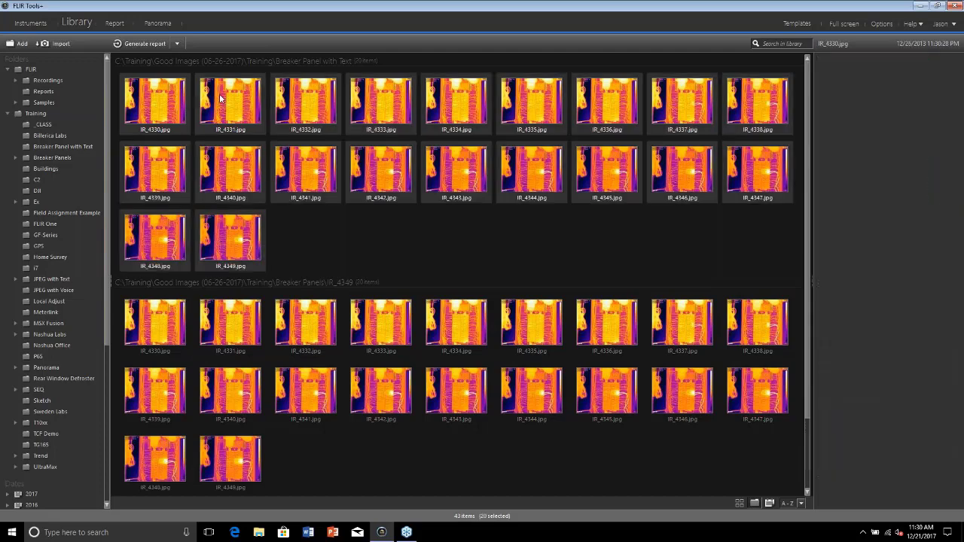
click(178, 44)
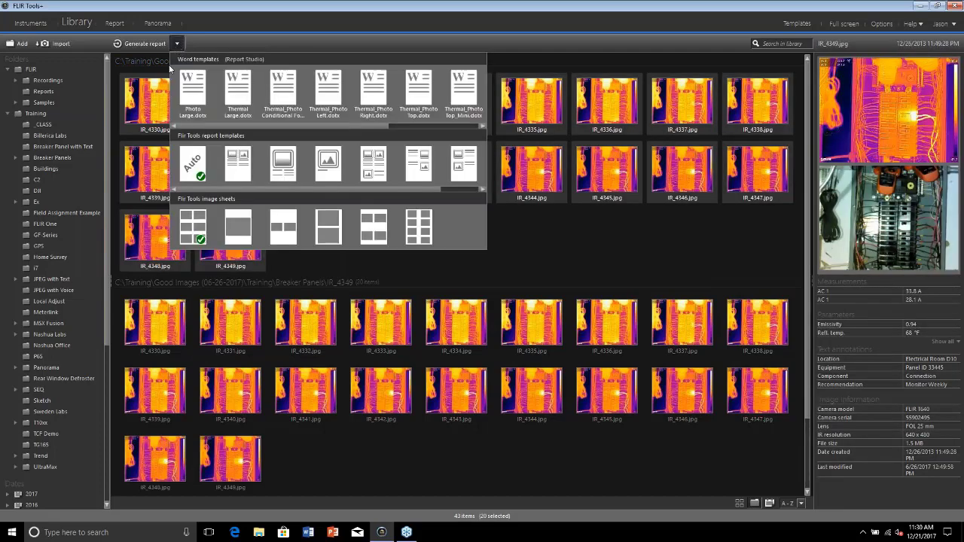
click(240, 160)
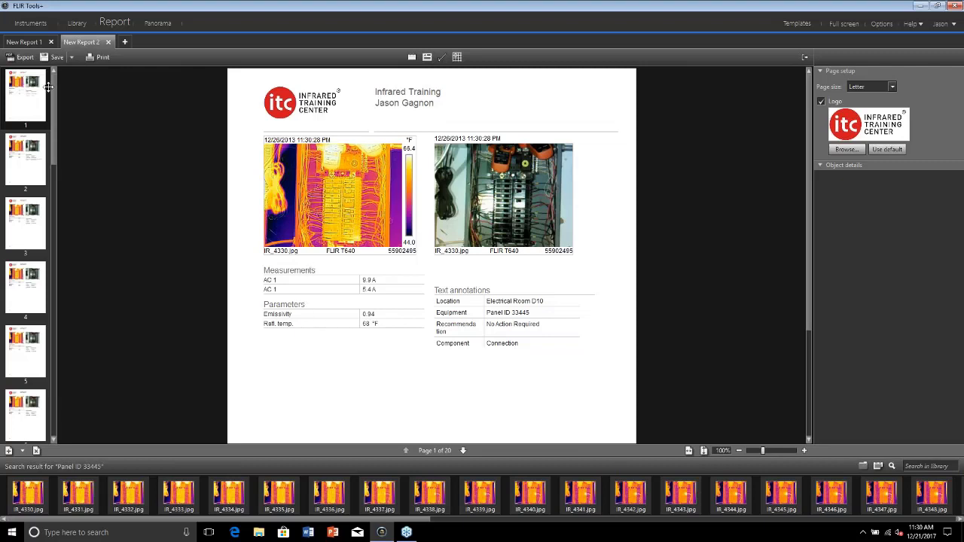
Step: Examine report pages 2, 8, 9, 14 and 15, comparing their thermal images, measurements and recommendation annotations
click(39, 169)
click(53, 336)
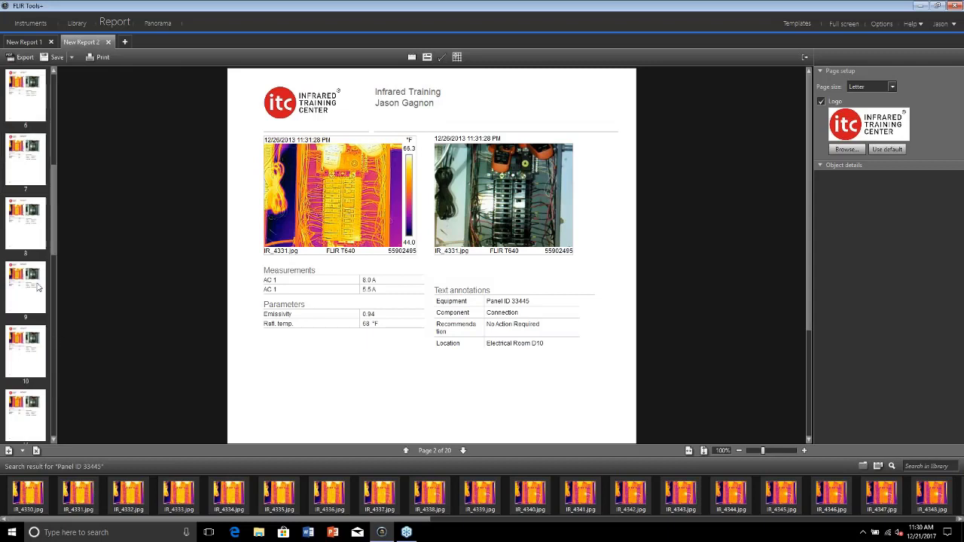
click(33, 229)
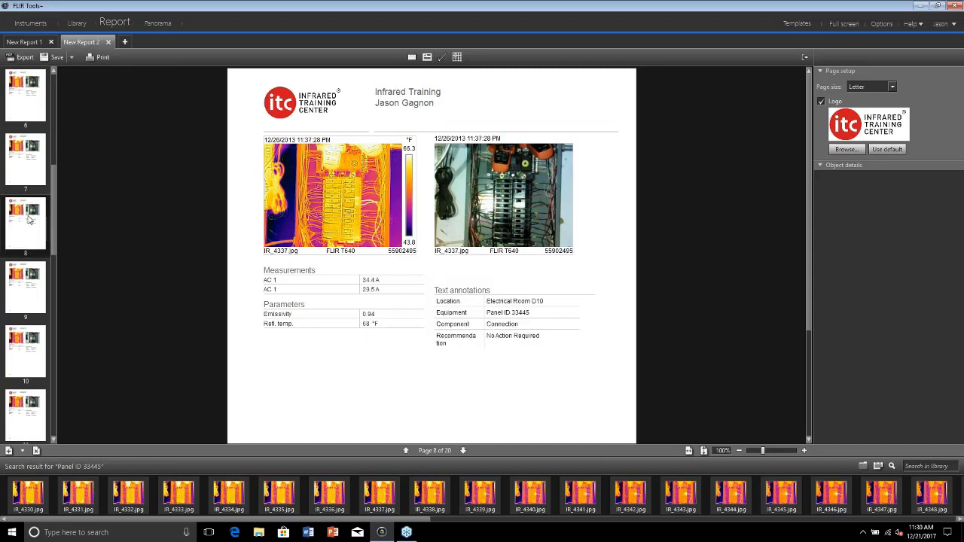
click(33, 286)
click(53, 354)
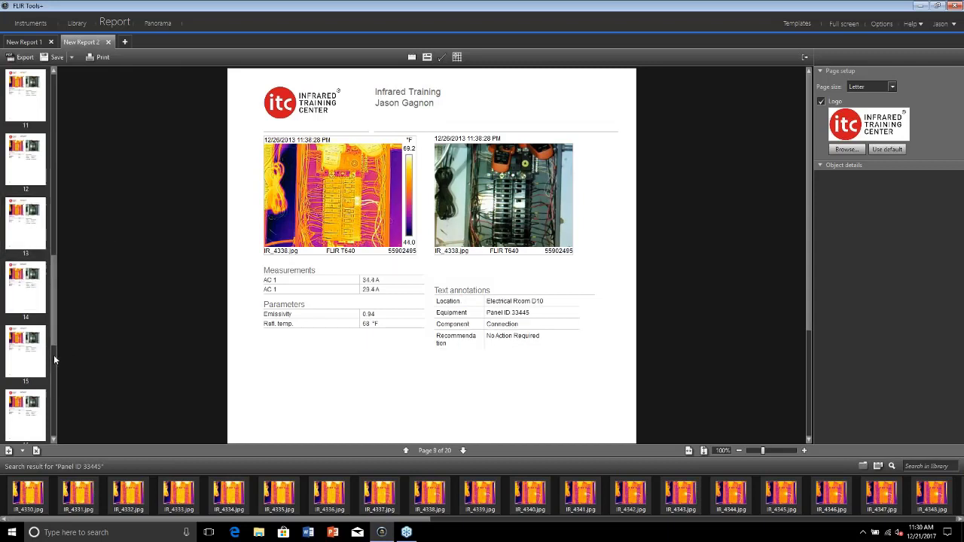
click(23, 287)
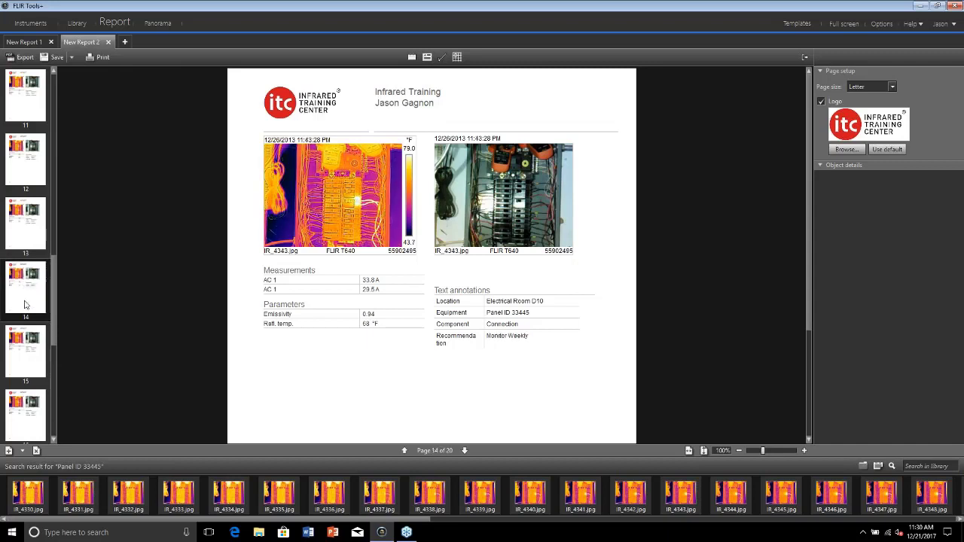
click(26, 341)
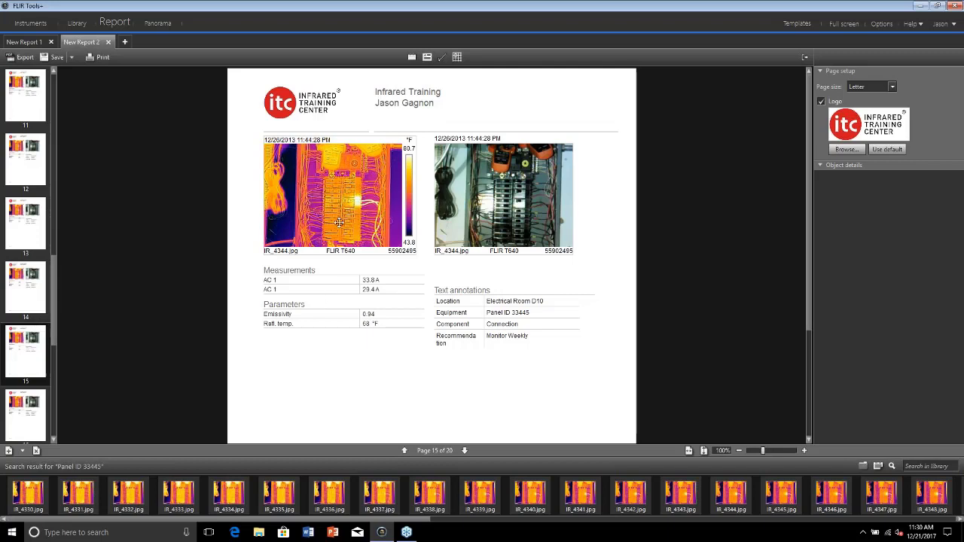
Step: Add a box measurement area around the hot breaker connection in the IR_4344.jpg thermal image on report page 15
click(354, 186)
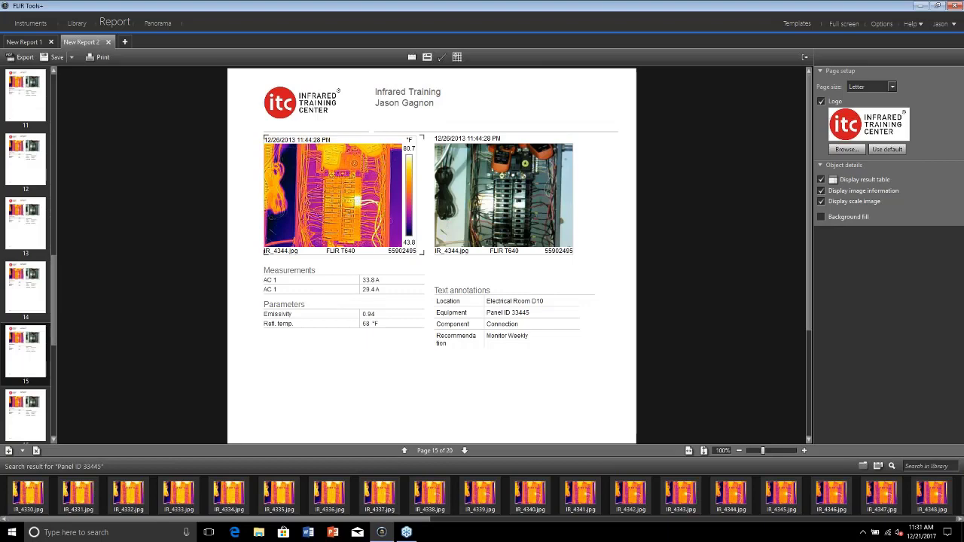
double_click(354, 186)
click(25, 93)
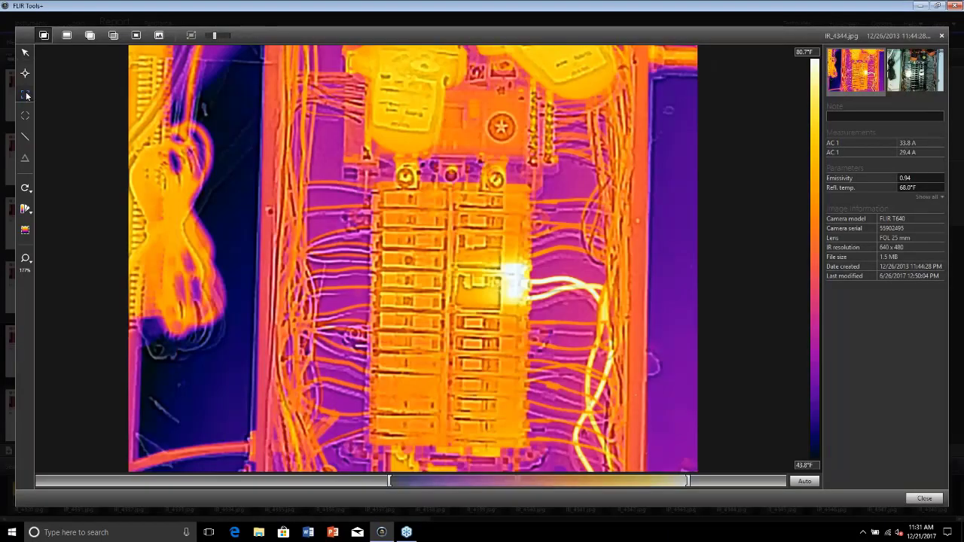
mouse_move(426, 232)
mouse_down()
mouse_move(550, 352)
mouse_move(575, 339)
mouse_up()
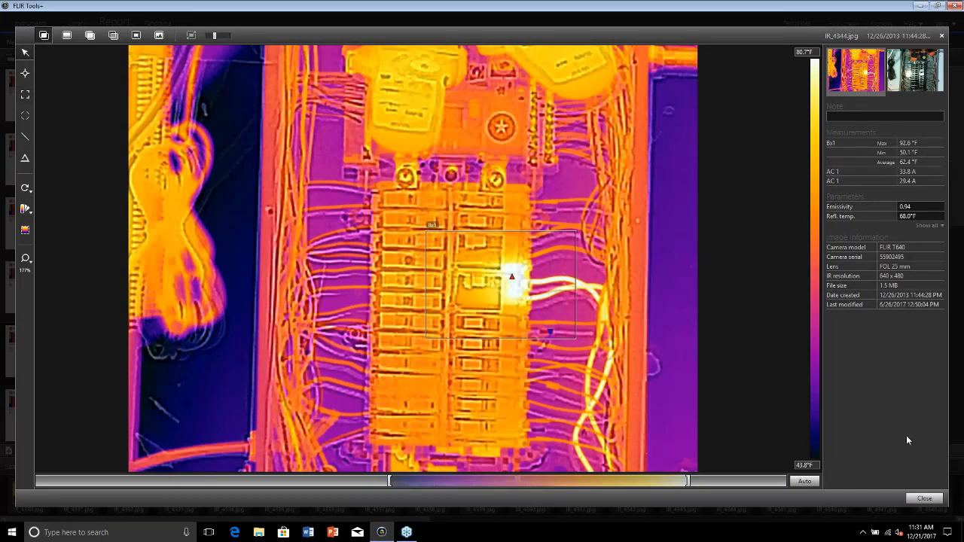
click(924, 498)
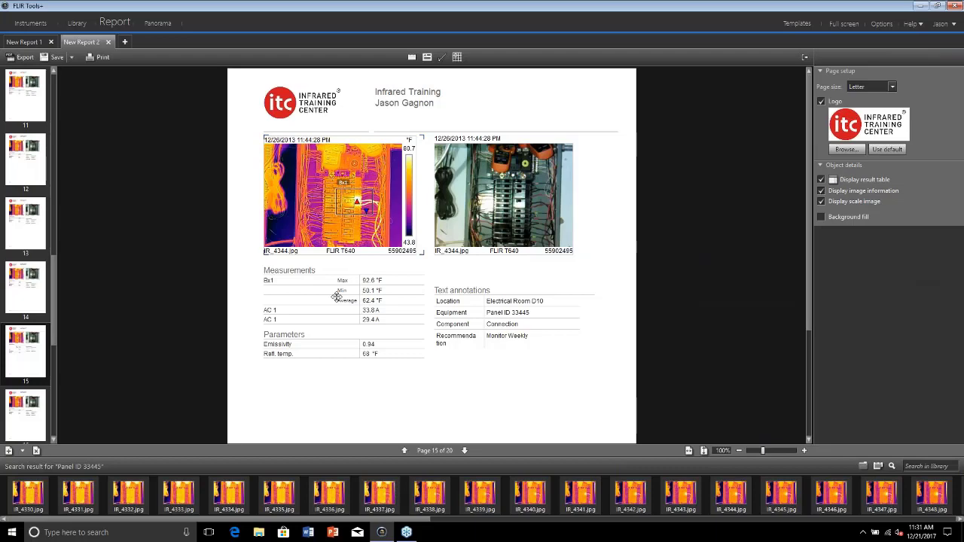
Step: Add a box measurement area around the hot breaker connection in the IR_4349.jpg thermal image on report page 20
key(End)
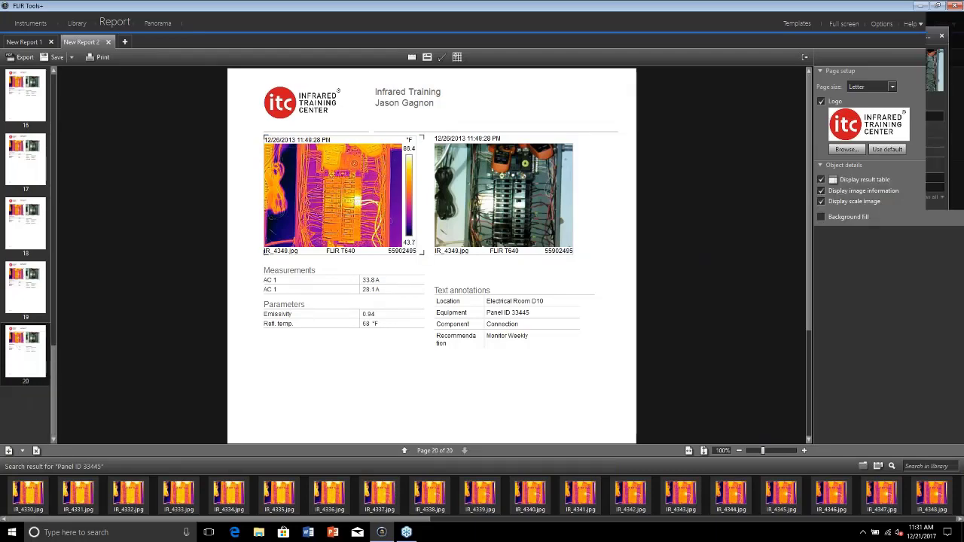
double_click(354, 185)
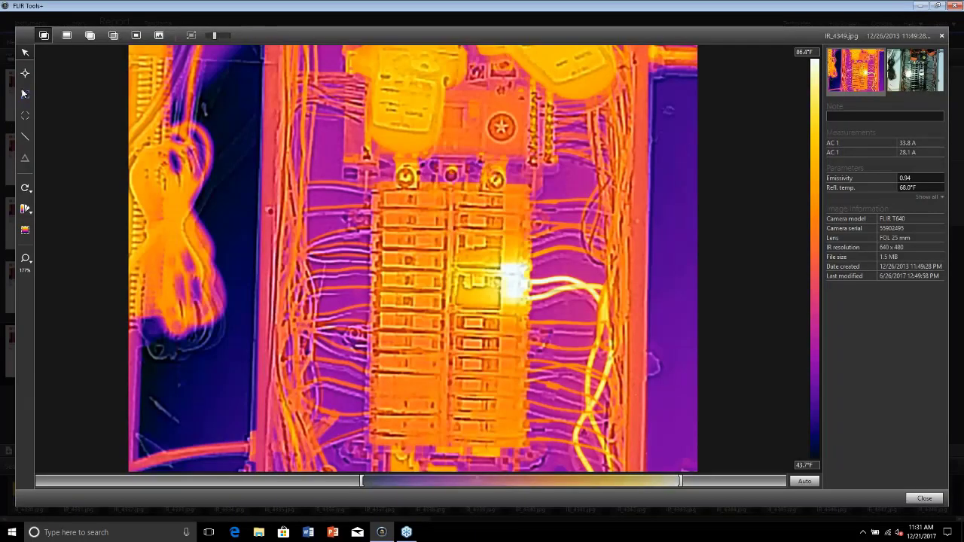
mouse_move(410, 235)
mouse_down()
mouse_move(433, 260)
mouse_move(578, 349)
mouse_up()
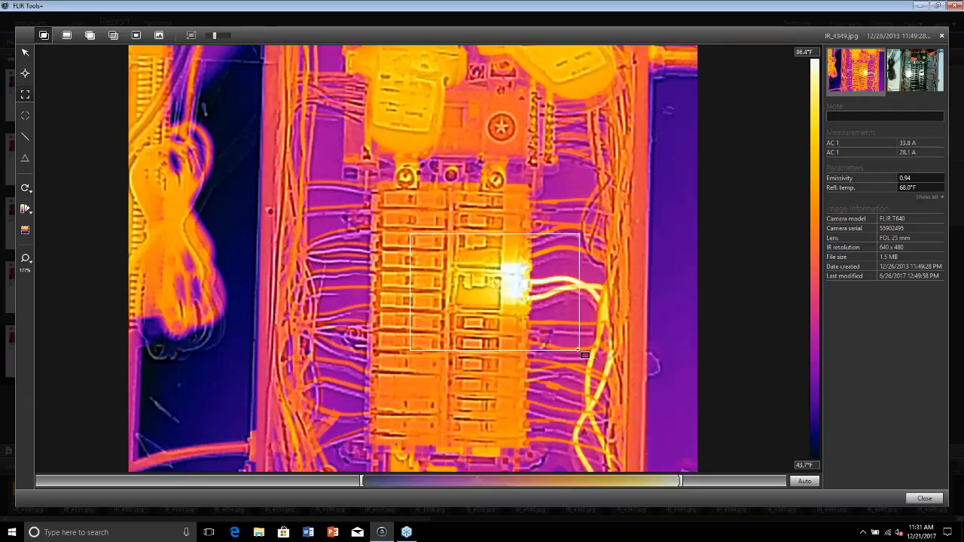
click(924, 499)
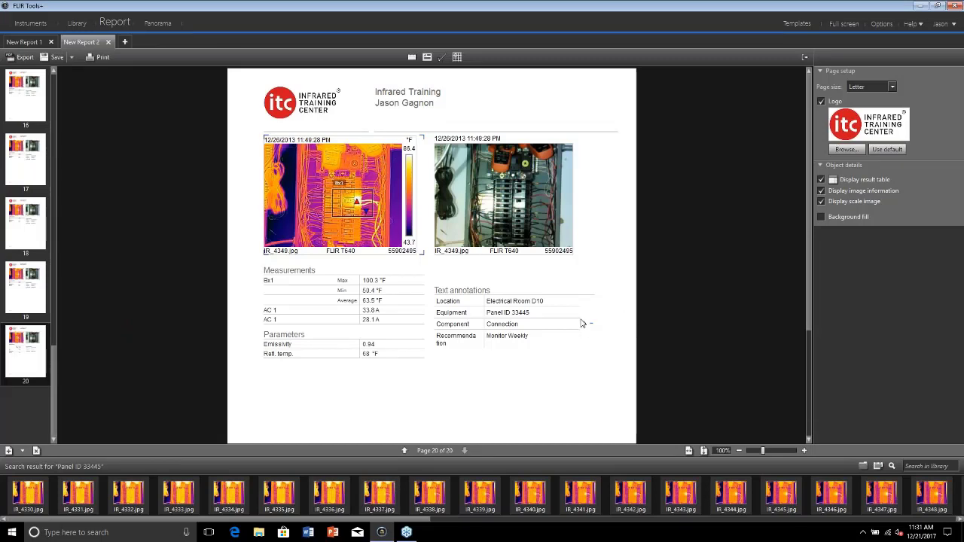
Step: Search the library's Training folder for images annotated with the house's street address as their location
click(75, 24)
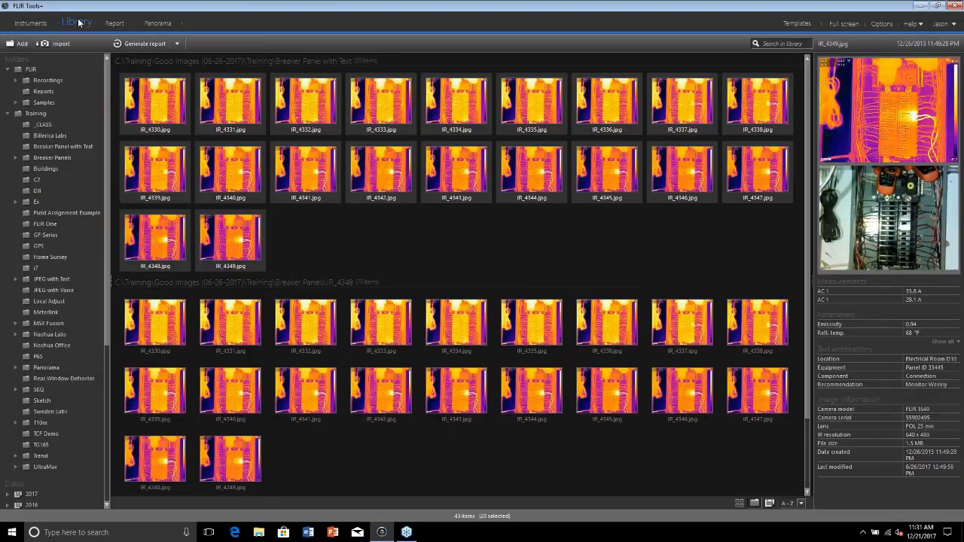
click(34, 115)
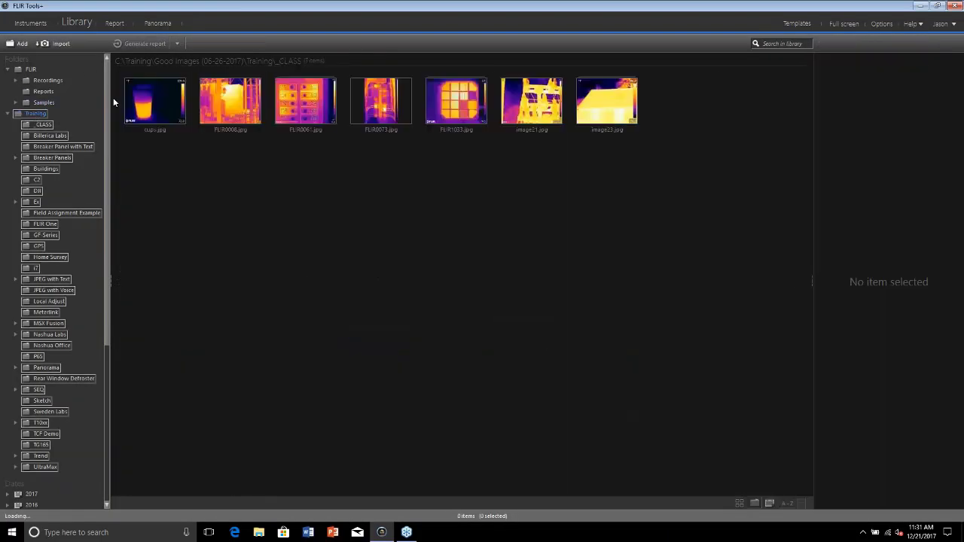
click(778, 44)
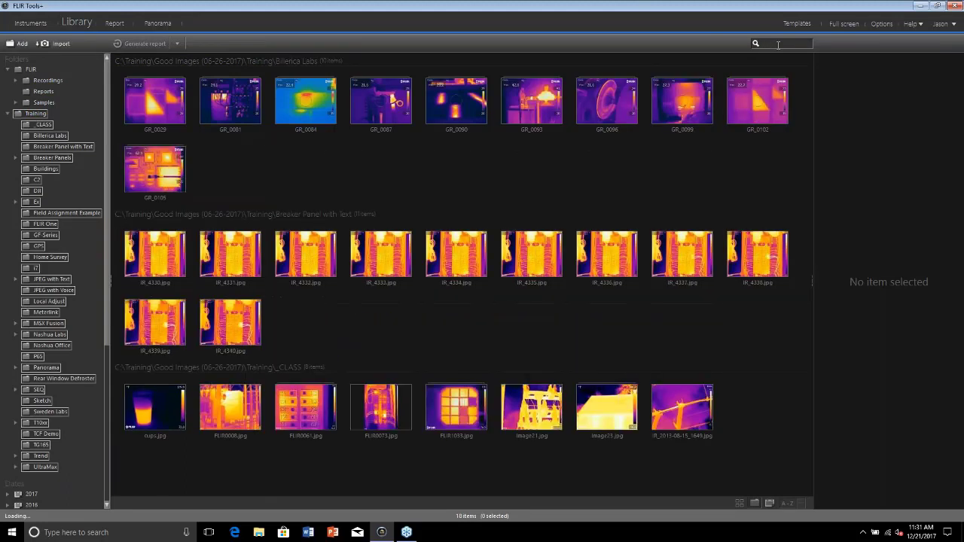
text(123)
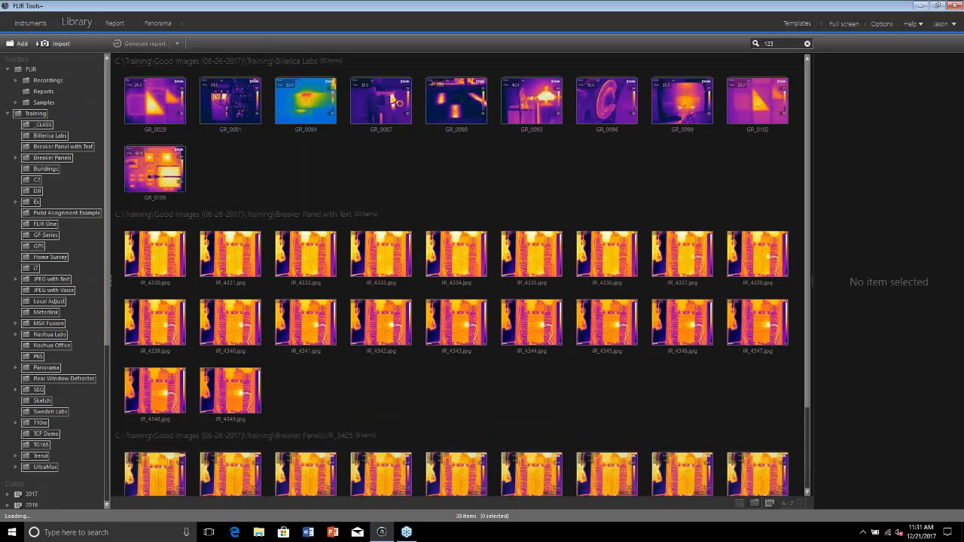
text( Fake St)
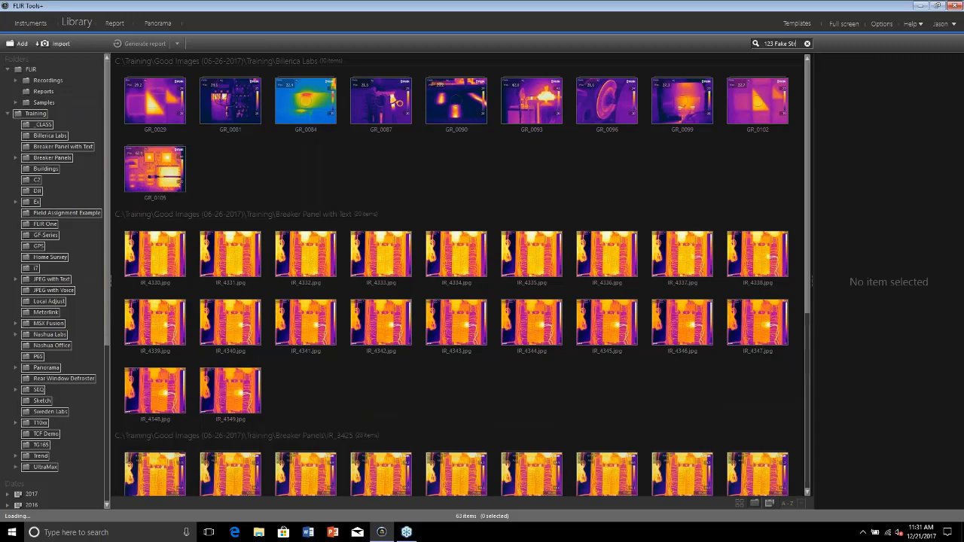
text(ree)
key(Escape)
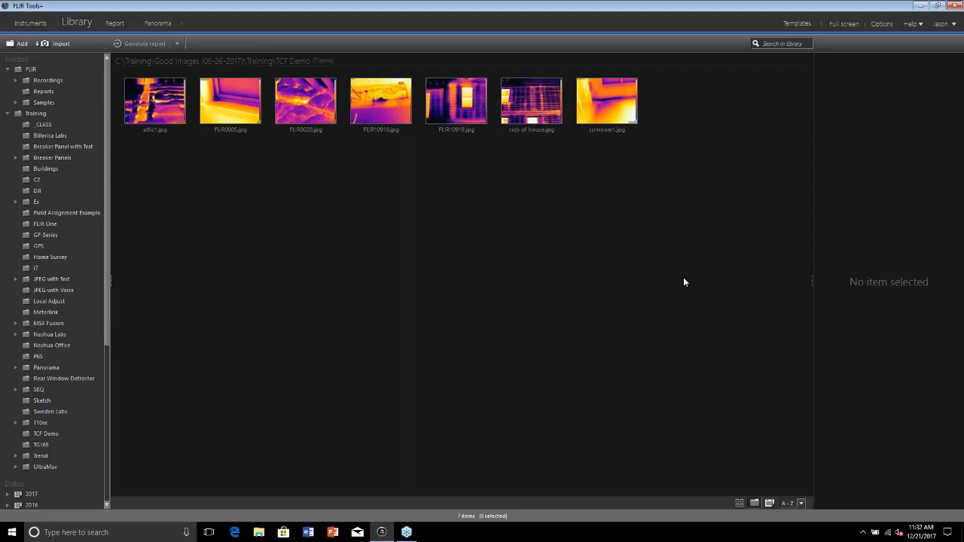
Step: Review the text annotations of the TCF Demo images from attic1.jpg through FLIR10919.jpg
click(152, 102)
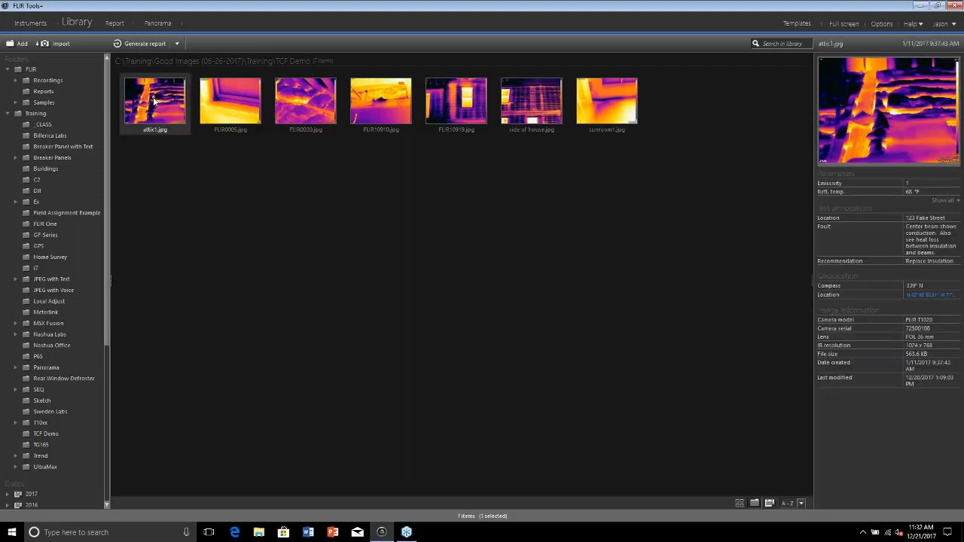
click(230, 101)
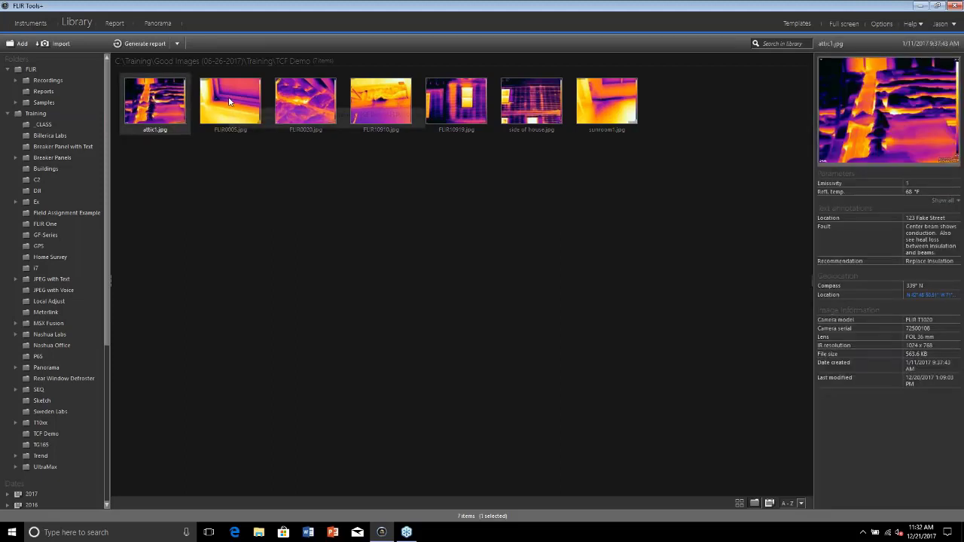
click(310, 90)
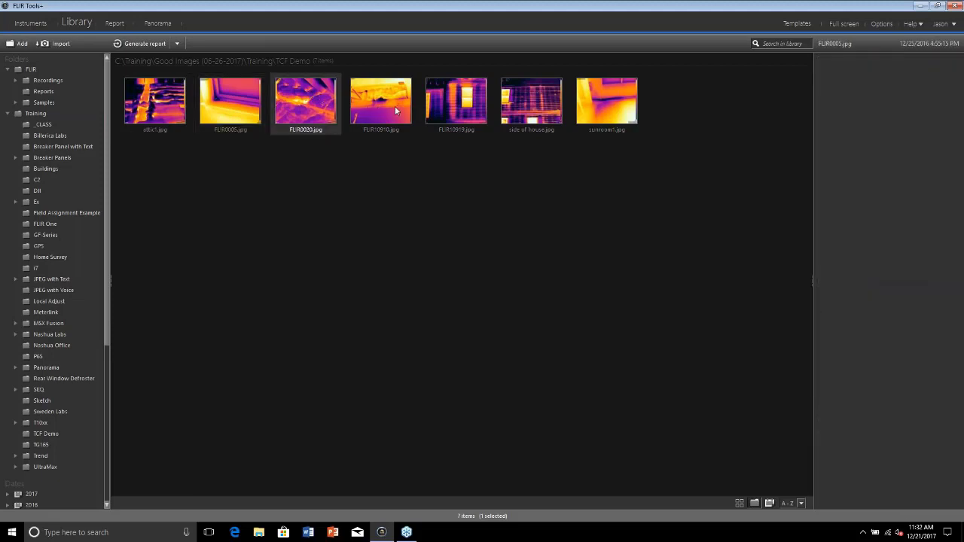
click(392, 106)
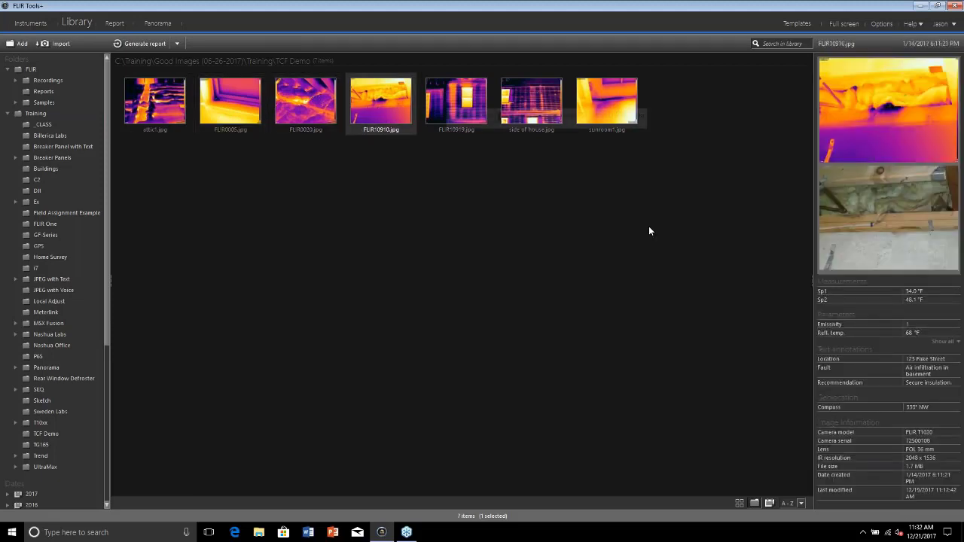
key(Right)
Step: Generate a report from a report template using all TCF Demo images, attic1.jpg through sunroom1.jpg
click(164, 105)
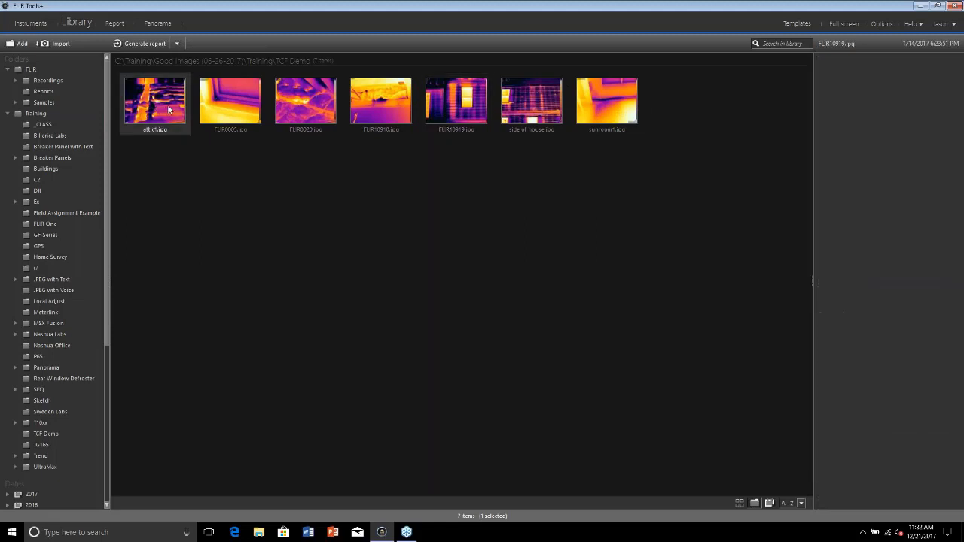
shift+click(616, 90)
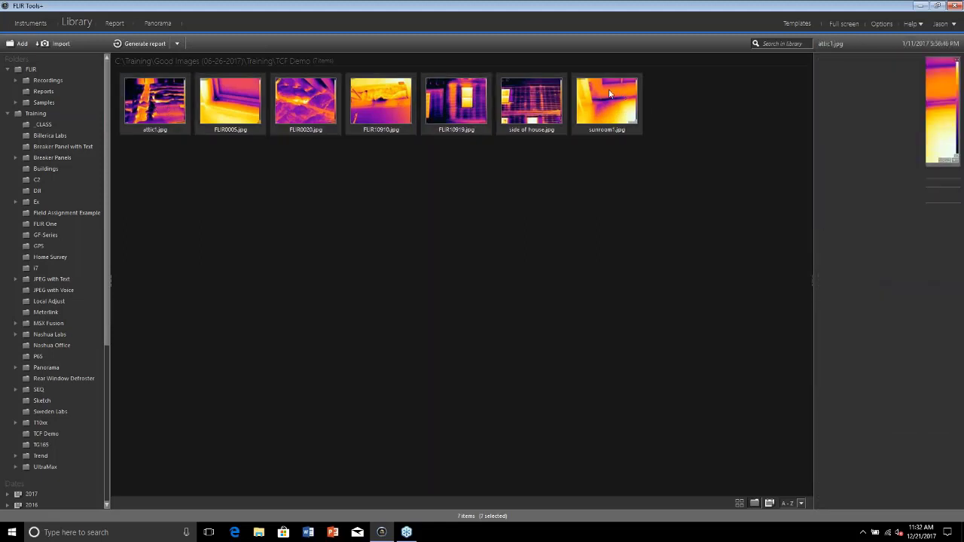
click(179, 43)
click(235, 161)
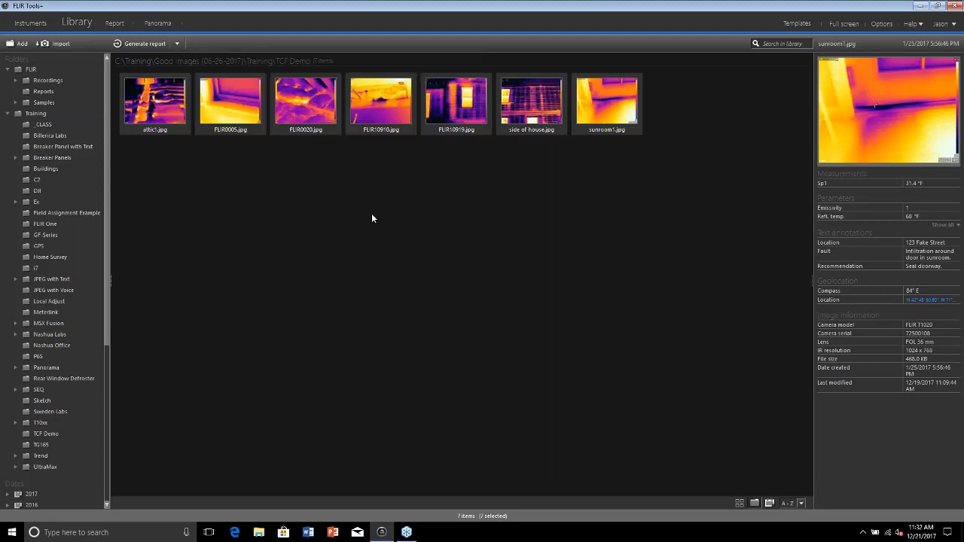
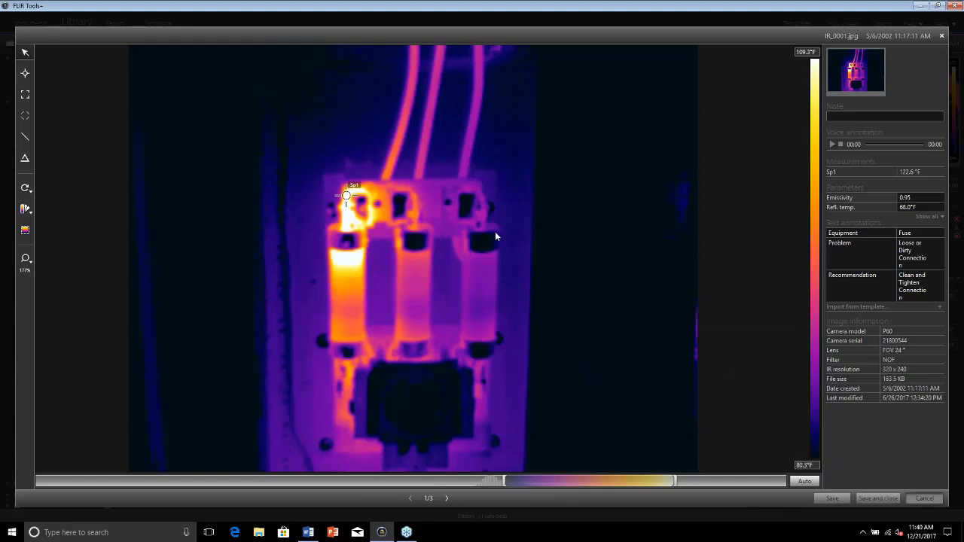
Step: Close the IR_0001.jpg image without saving and view the live video of the connected FLIR T540 camera
key(Escape)
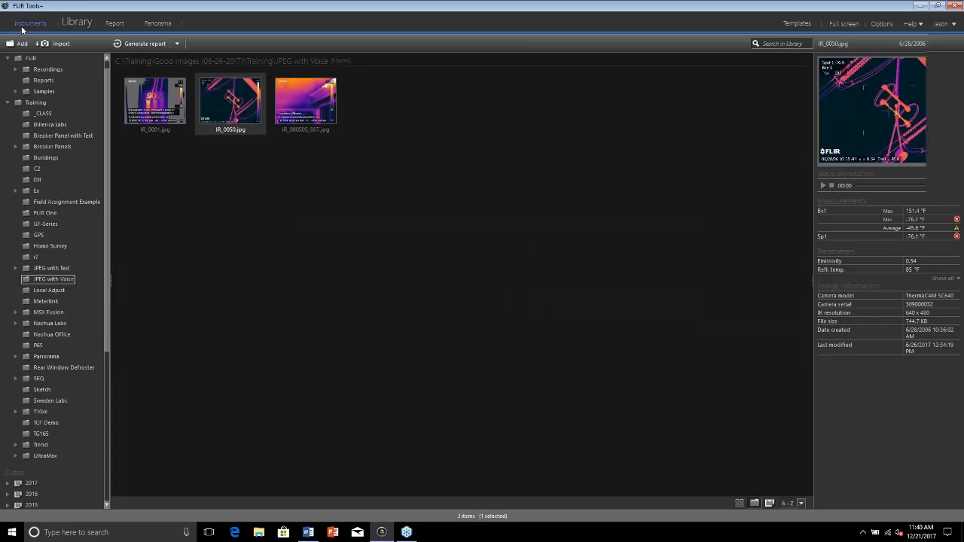
click(23, 29)
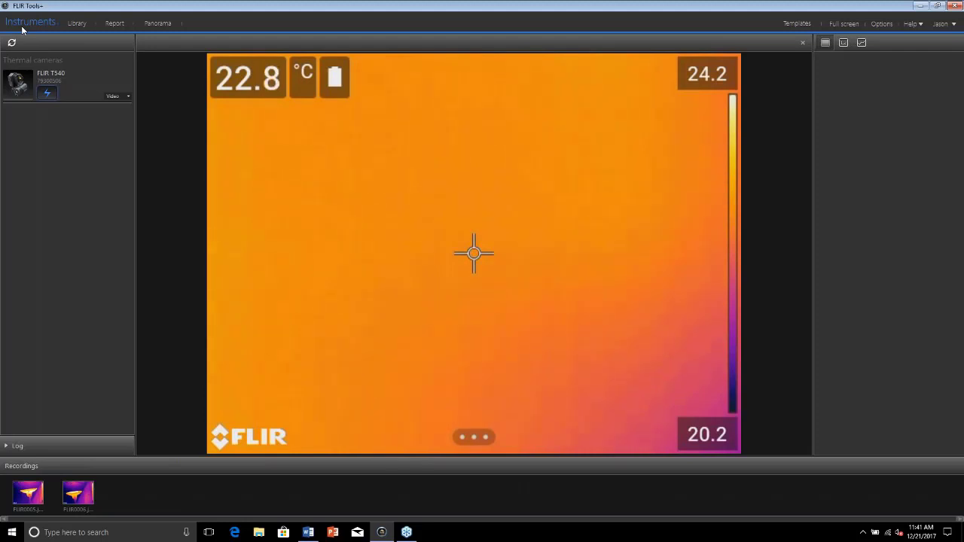
Step: Switch to Microsoft Edge and open the FLIR Customer Support Center from the saved favorites
click(235, 533)
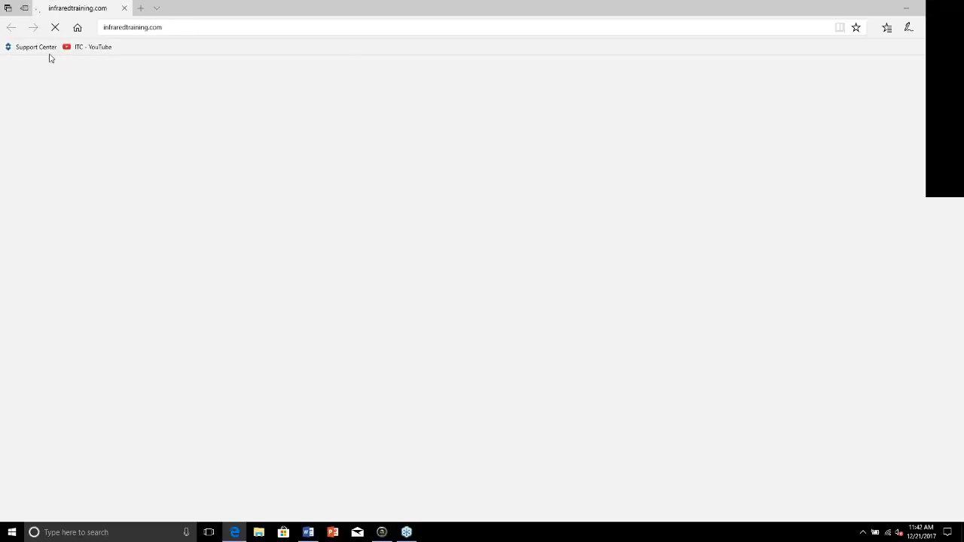
click(43, 51)
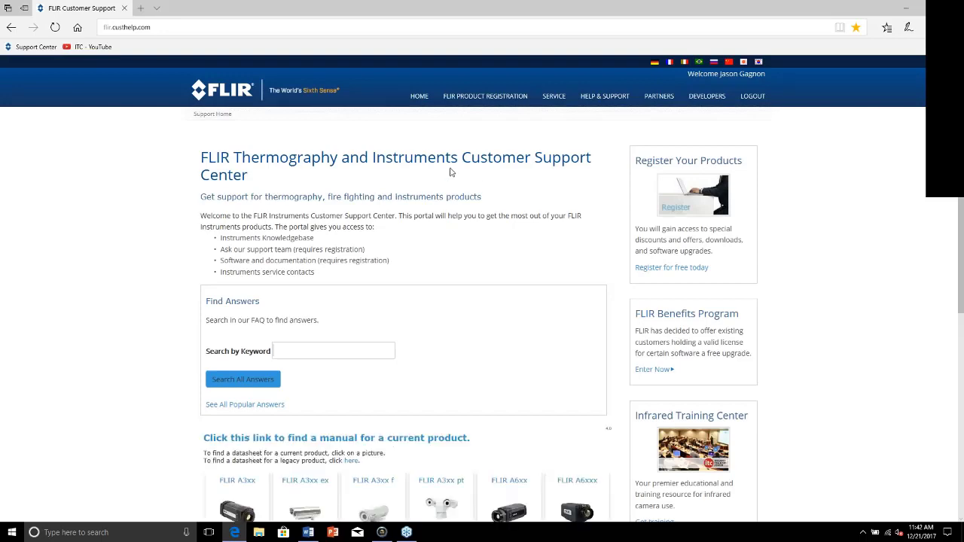
scroll(320, 336, down, 2)
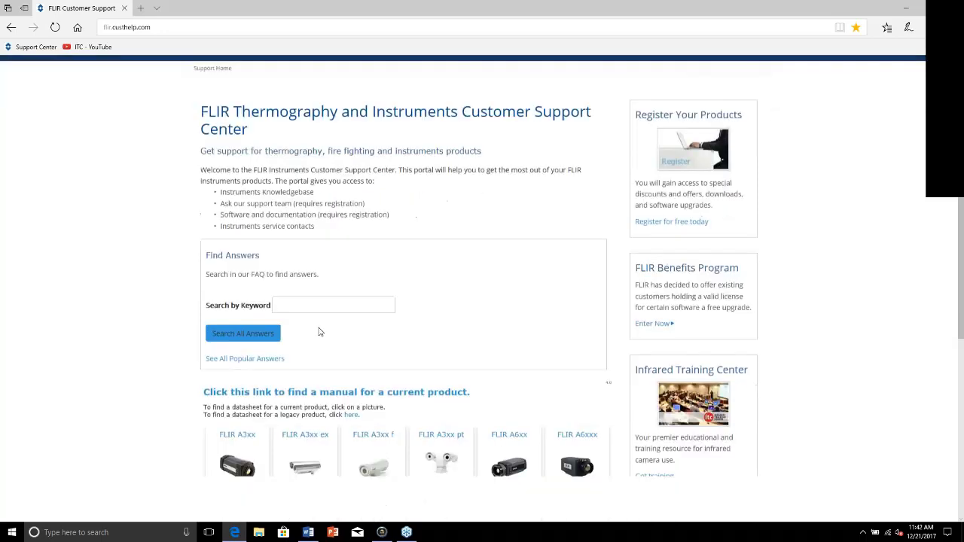
scroll(309, 200, up, 2)
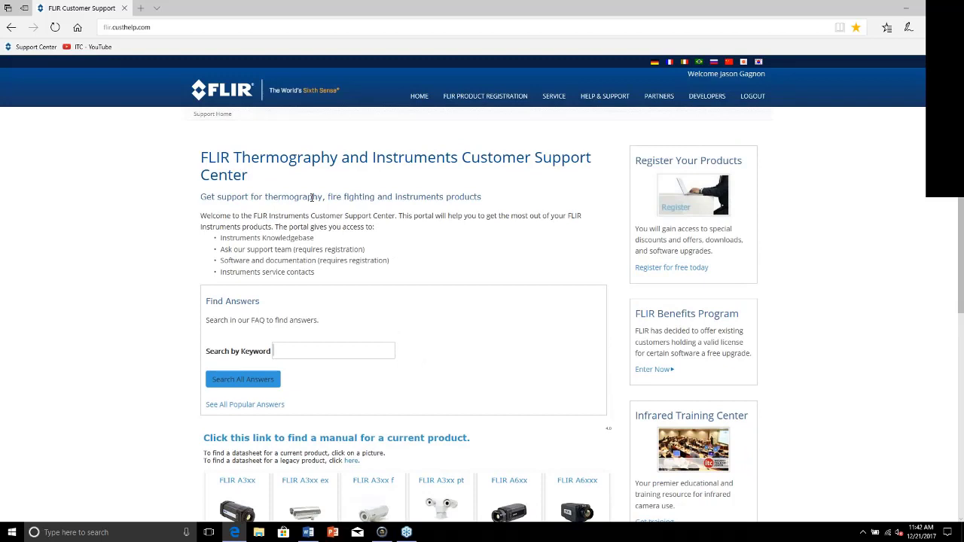
Step: Search the support answers for "flir tools download" and open the Download FLIR Tools article
text(flir tools download)
click(241, 380)
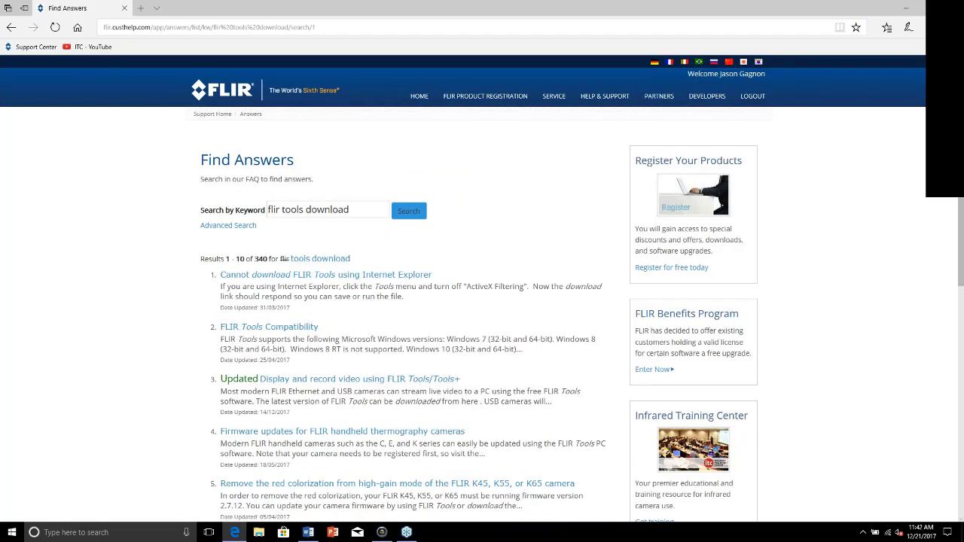
scroll(397, 381, down, 3)
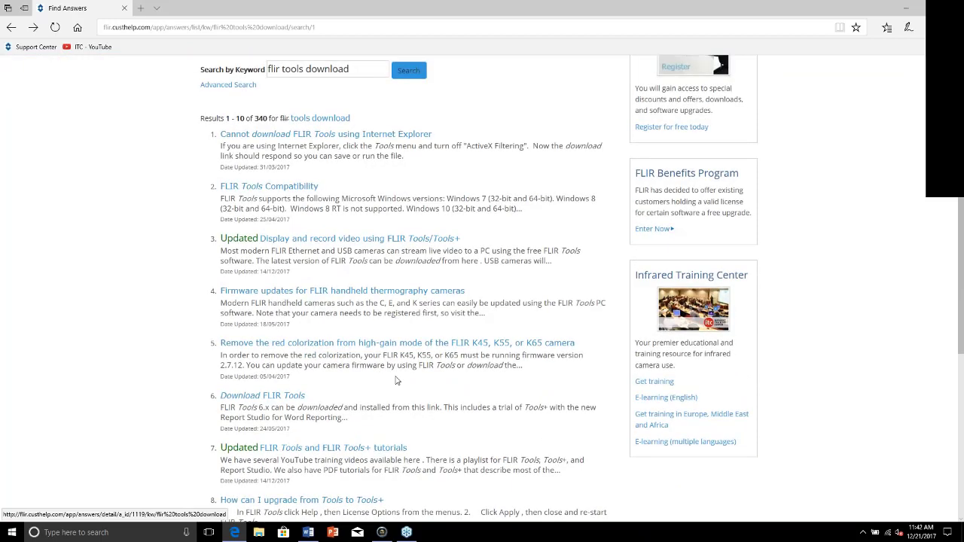
click(253, 399)
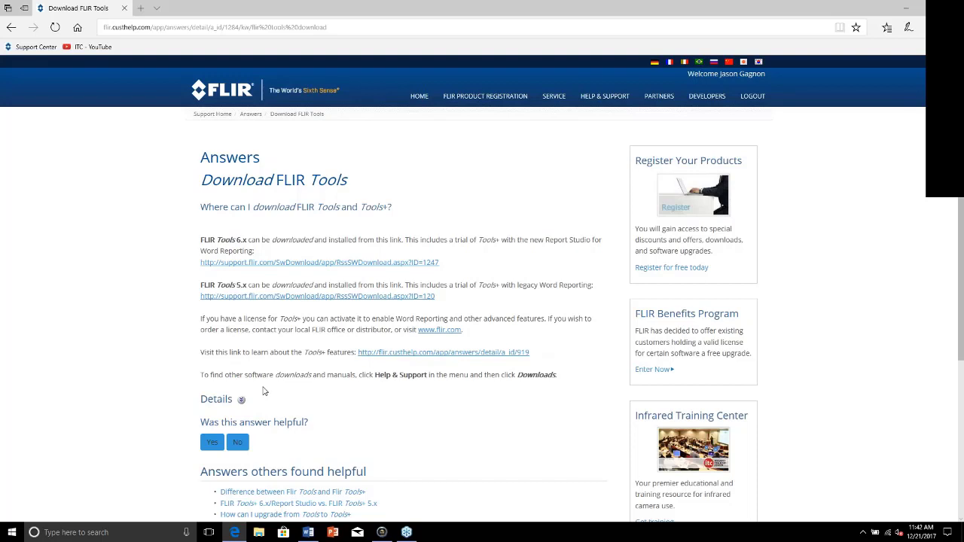
Step: Open the Software section of the FLIR support site's Downloads page
mouse_move(610, 98)
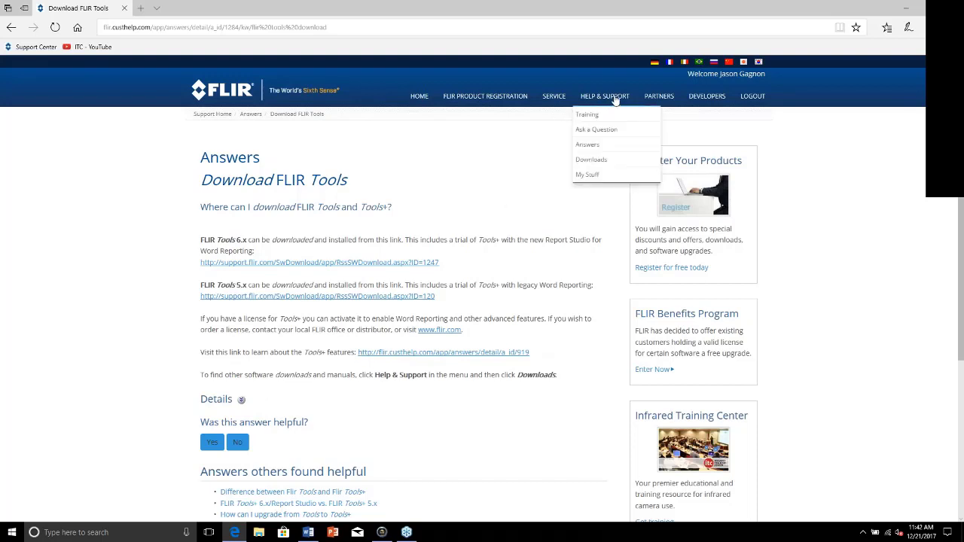
click(601, 164)
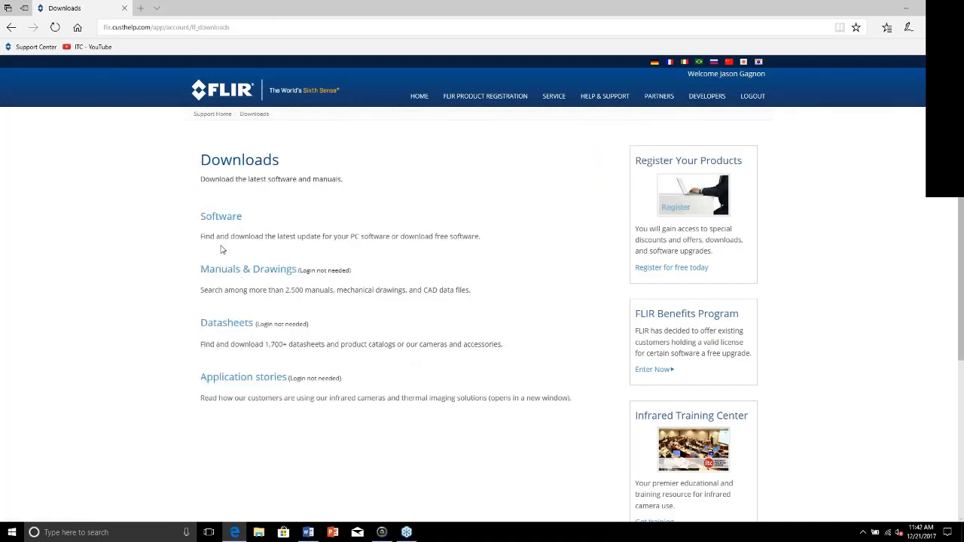
click(218, 218)
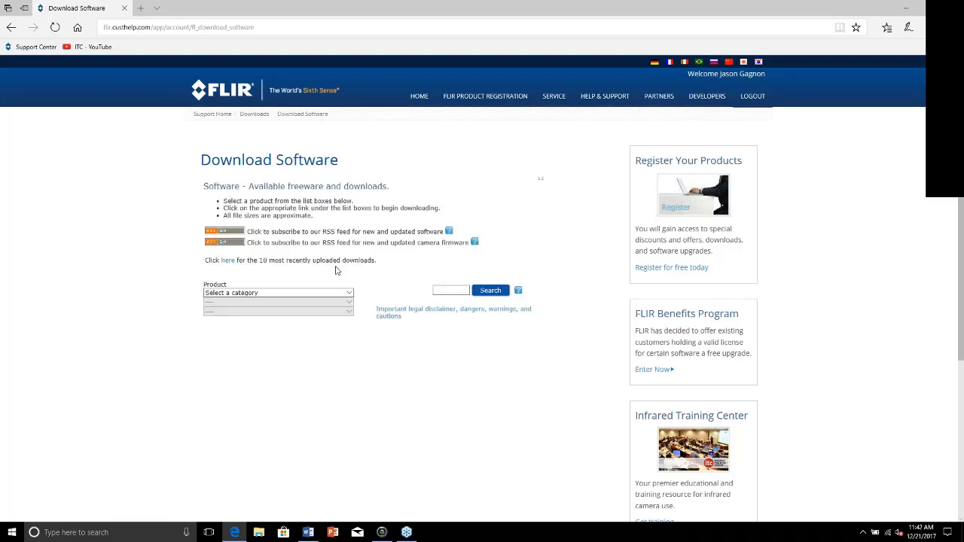
Step: Choose Temperature analysis software and FLIR Tools & FLIR Tools+ as the product, and review the versions offered for download
click(350, 293)
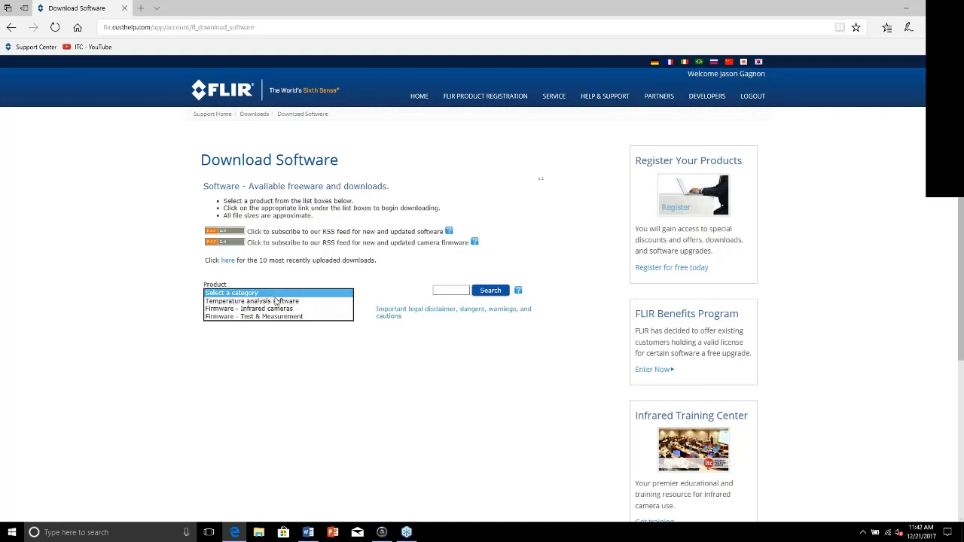
click(281, 301)
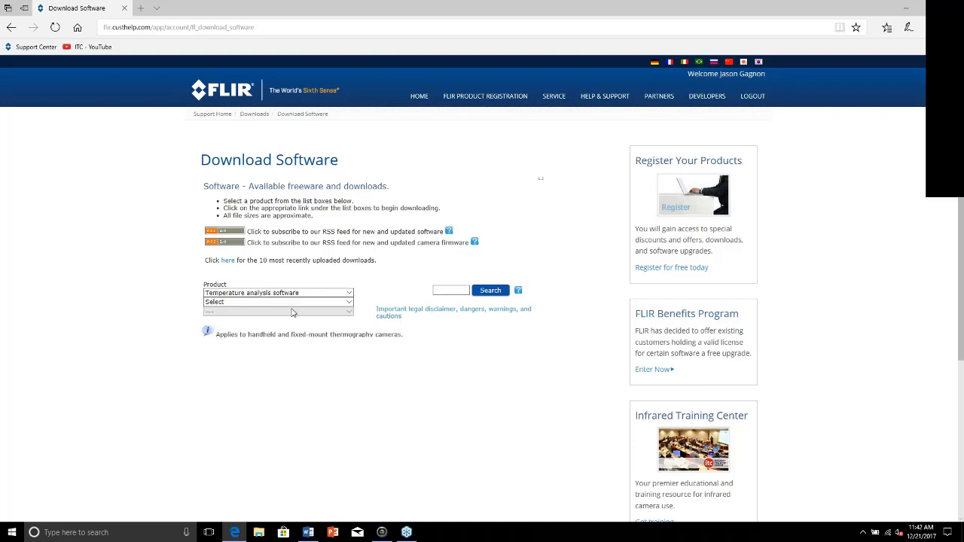
click(294, 304)
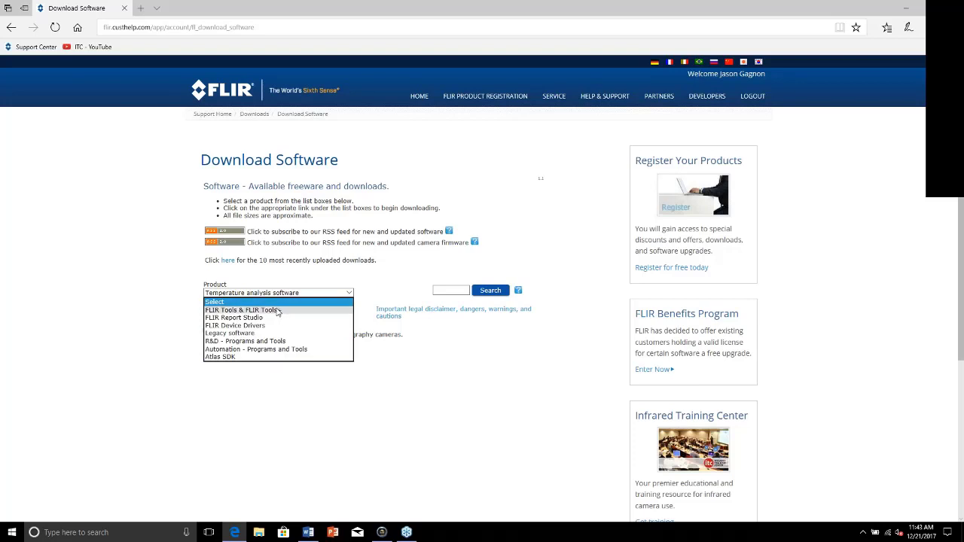
click(278, 309)
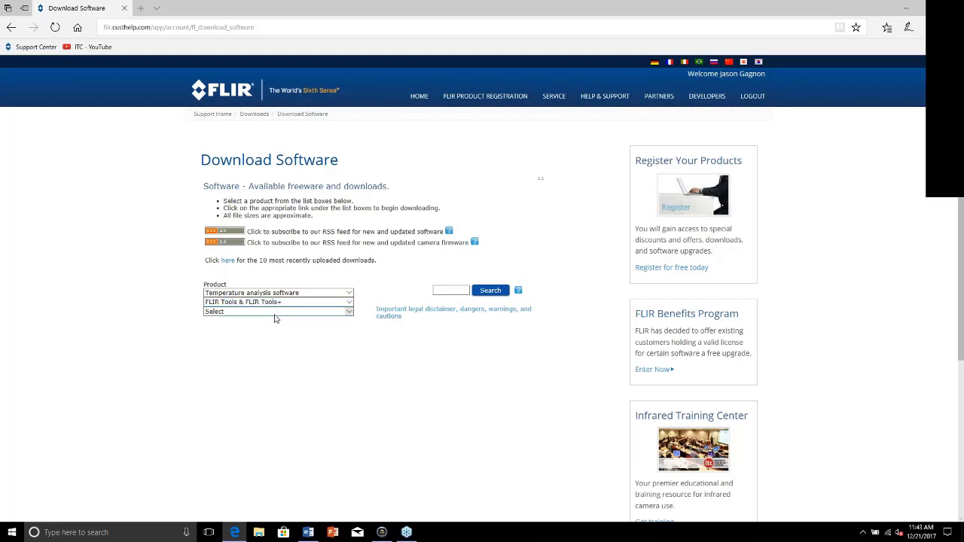
click(275, 313)
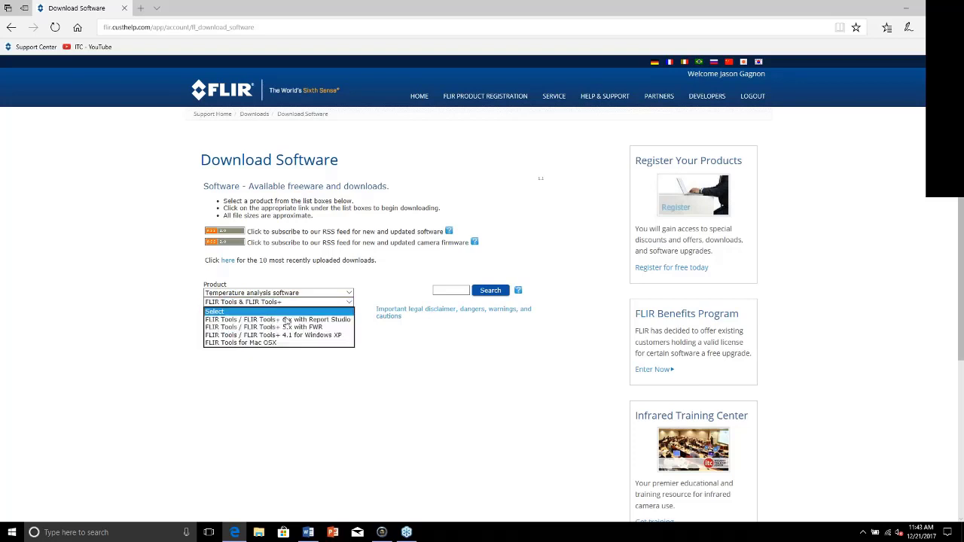
click(366, 316)
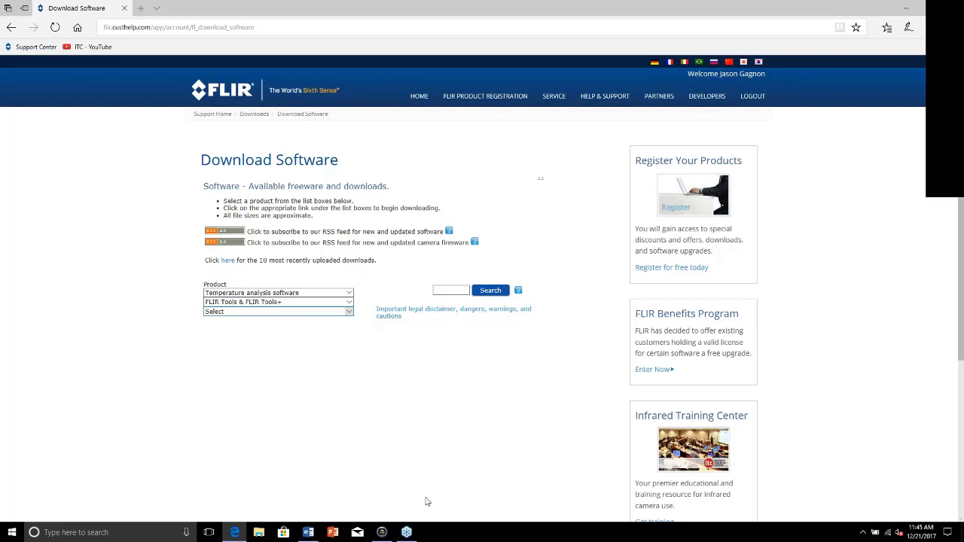
Step: Switch to FLIR Tools+ and search all Training library folders for "33445"
click(382, 533)
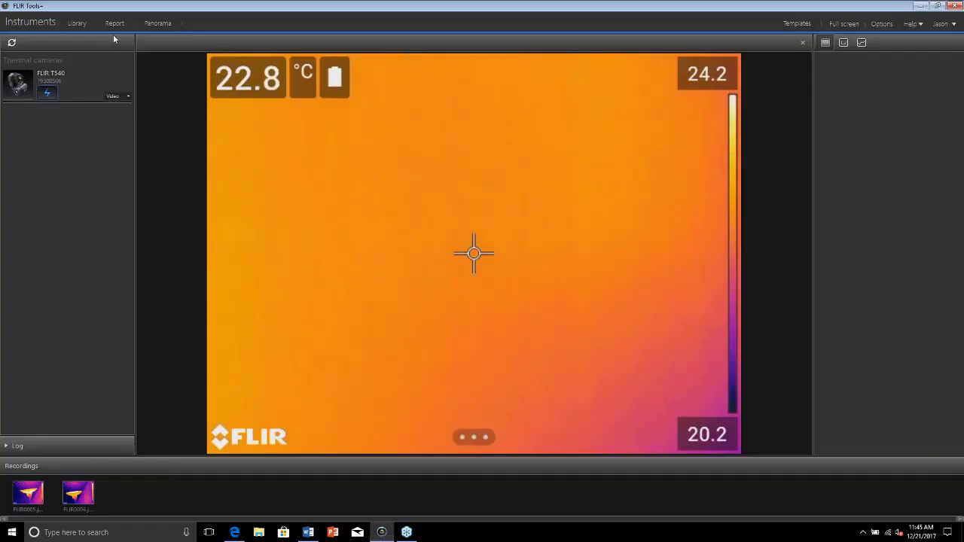
click(83, 25)
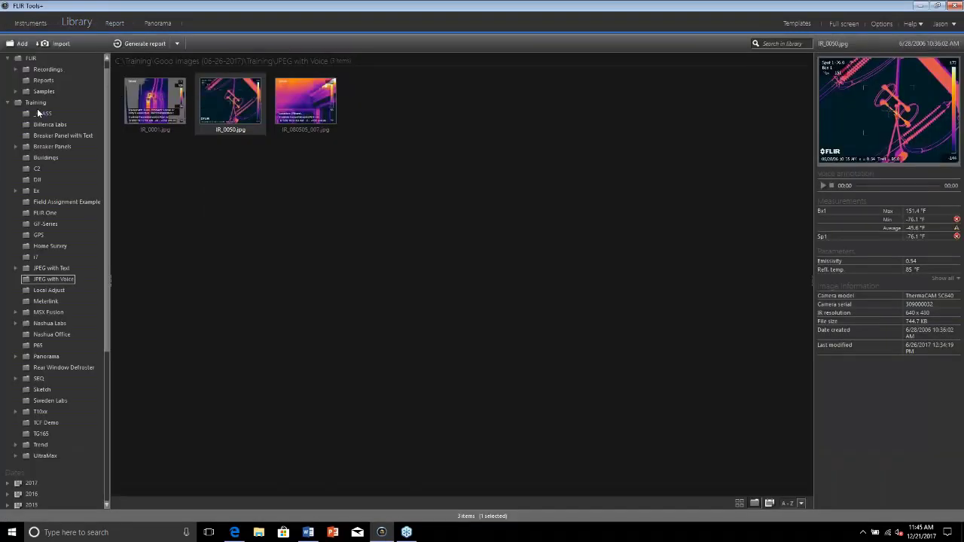
click(35, 102)
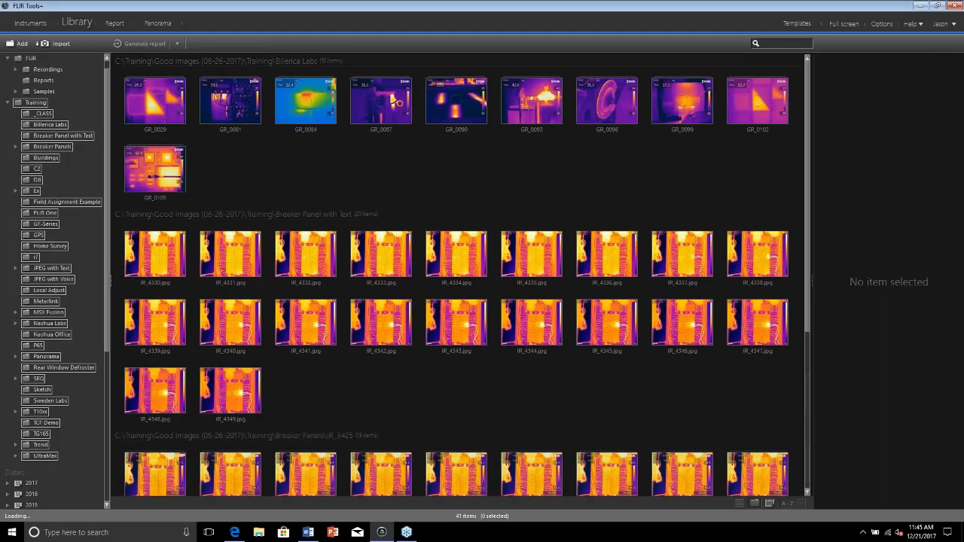
text(33445)
key(Escape)
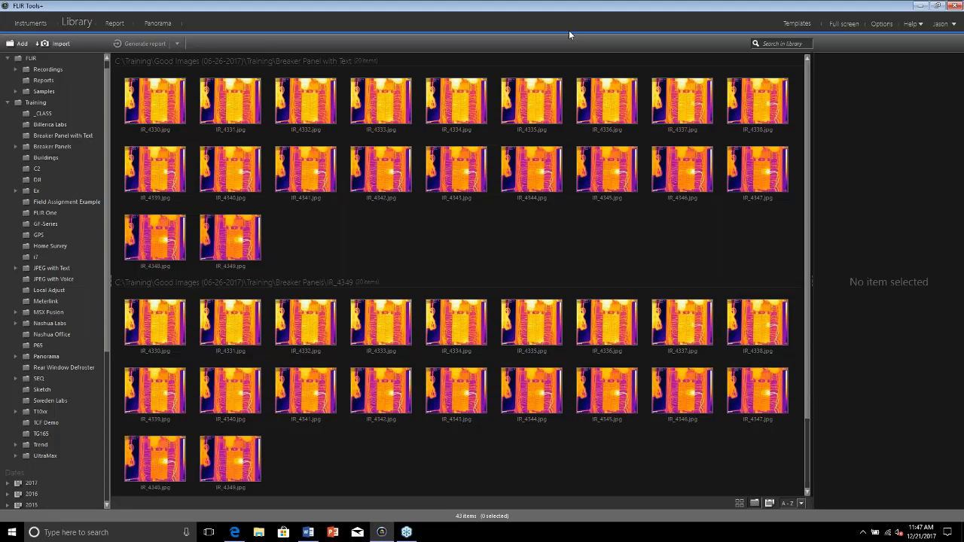
Step: Compare the measurements and text annotations of IR_4330.jpg and IR_4349.jpg in the Breaker Panel with Text folder
click(150, 119)
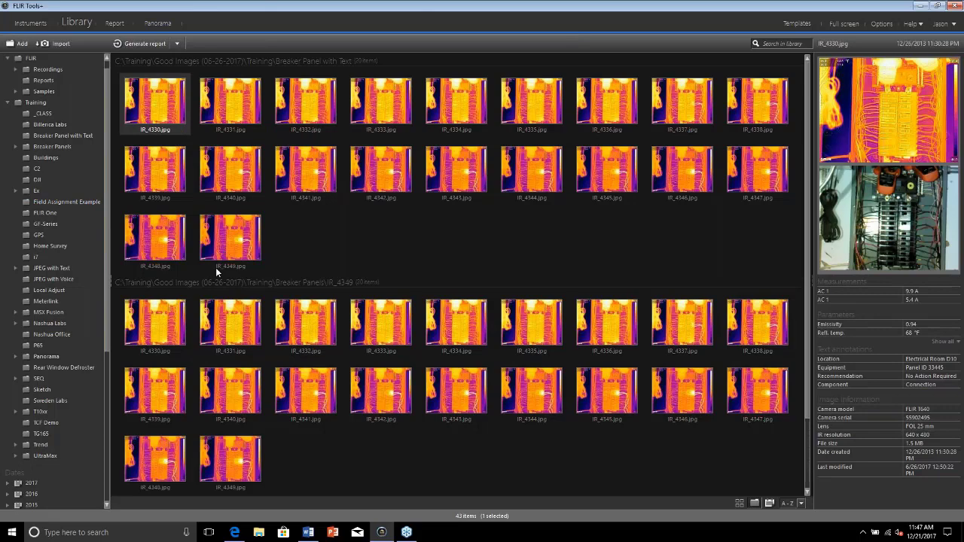
click(230, 258)
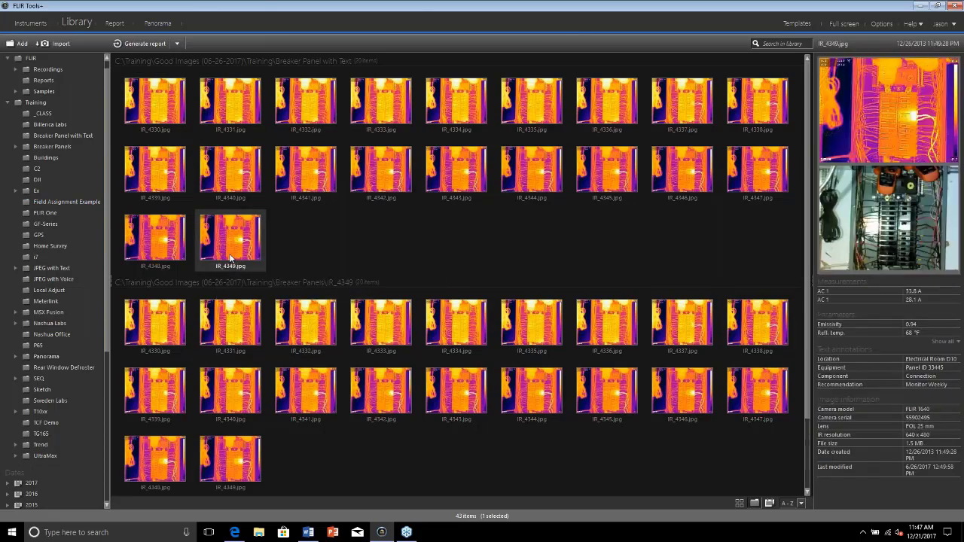
drag(231, 258, 226, 128)
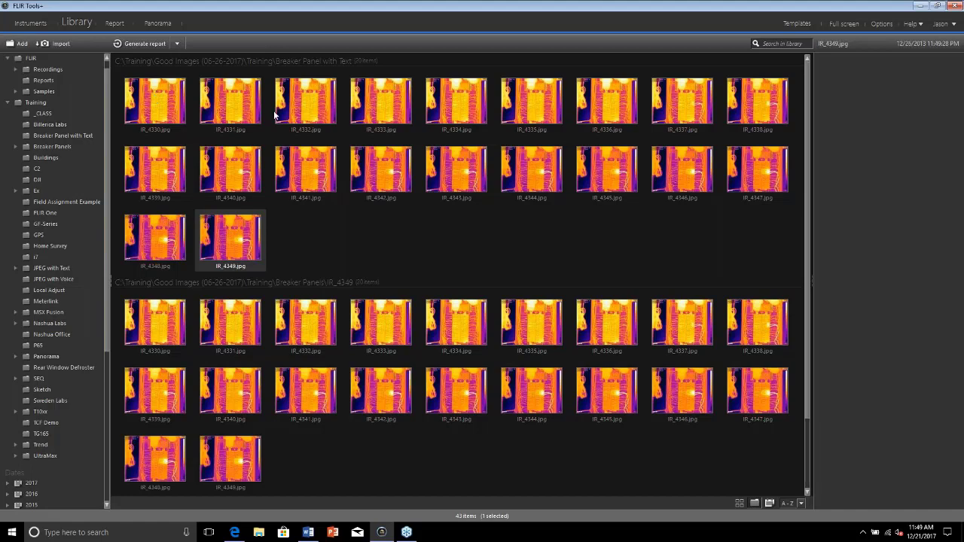
Step: Open IR_4349.jpg from the Breaker Panel with Text folder and apply the Above color alarm
click(240, 243)
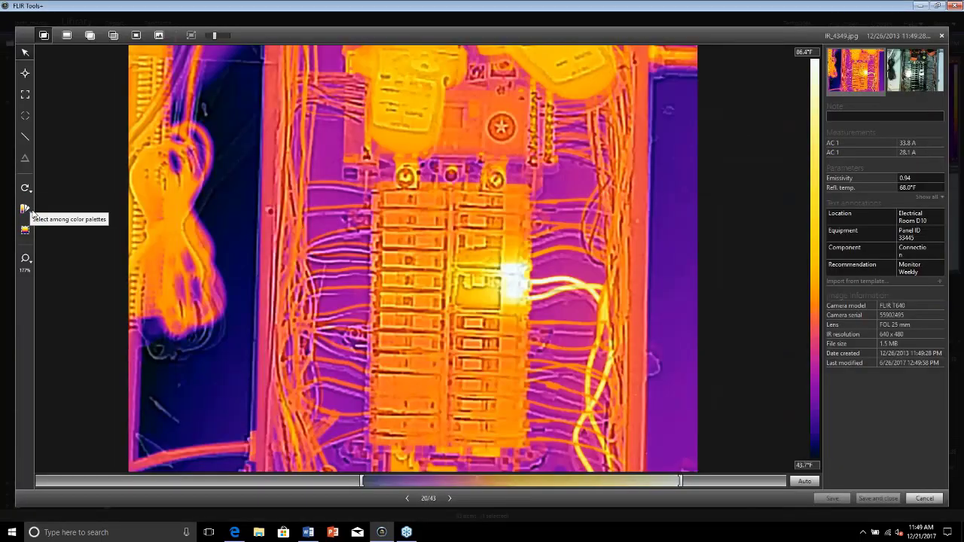
click(30, 215)
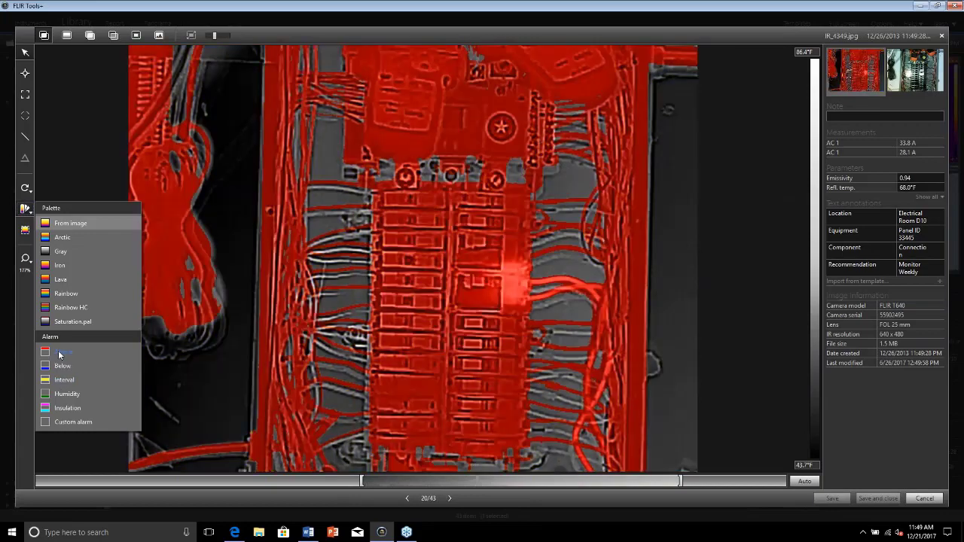
click(58, 351)
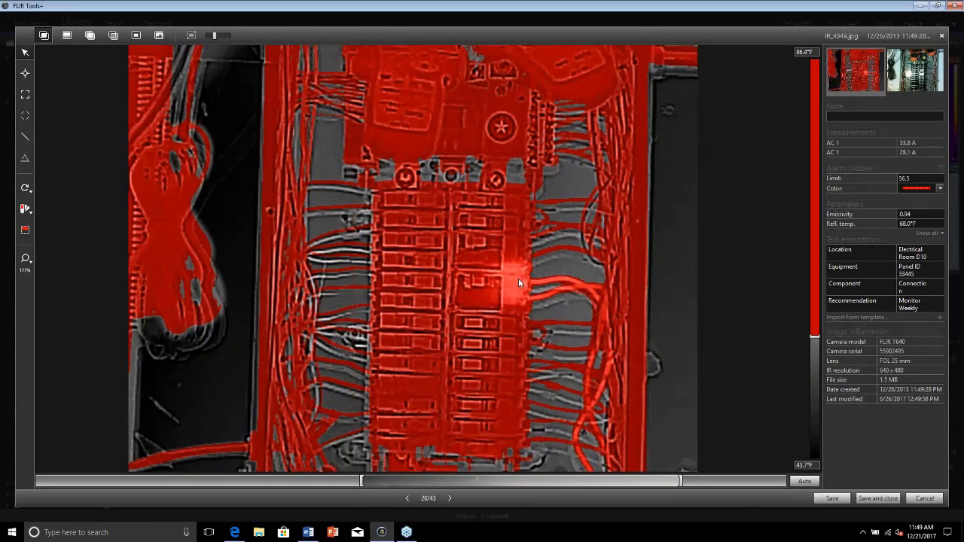
Step: Try several limits for the Above alarm along the temperature scale, and set the limit to 80.0 °F
drag(819, 335, 820, 218)
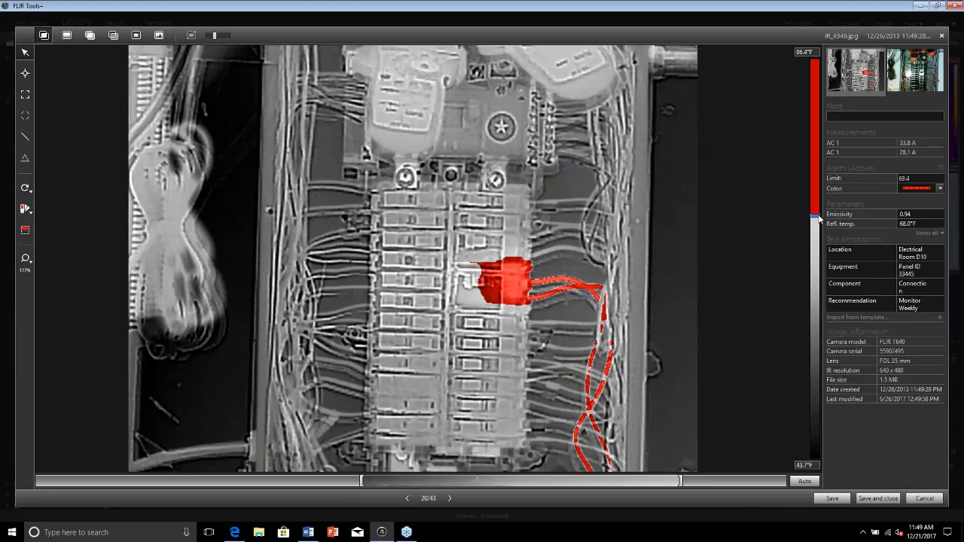
drag(819, 219, 818, 226)
drag(814, 221, 815, 99)
mouse_move(818, 134)
mouse_down()
mouse_move(819, 340)
mouse_move(807, 430)
mouse_move(815, 173)
mouse_up()
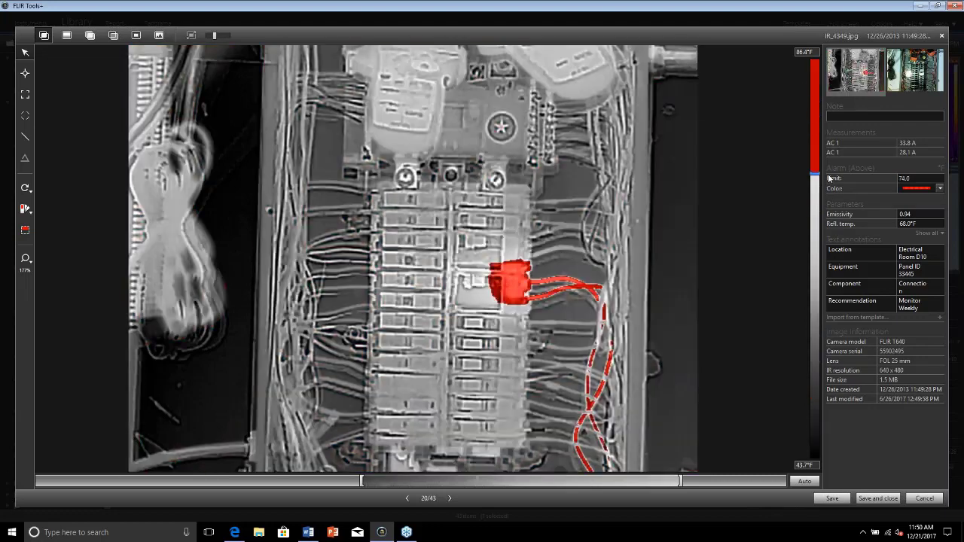
double_click(909, 181)
key(Return)
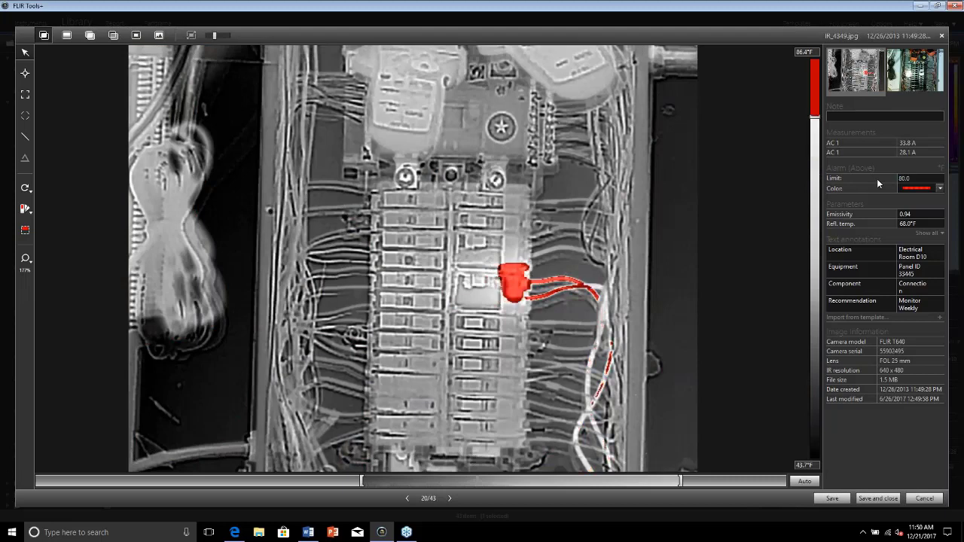
Step: Try cyan as the alarm color, and set it back to red
click(939, 188)
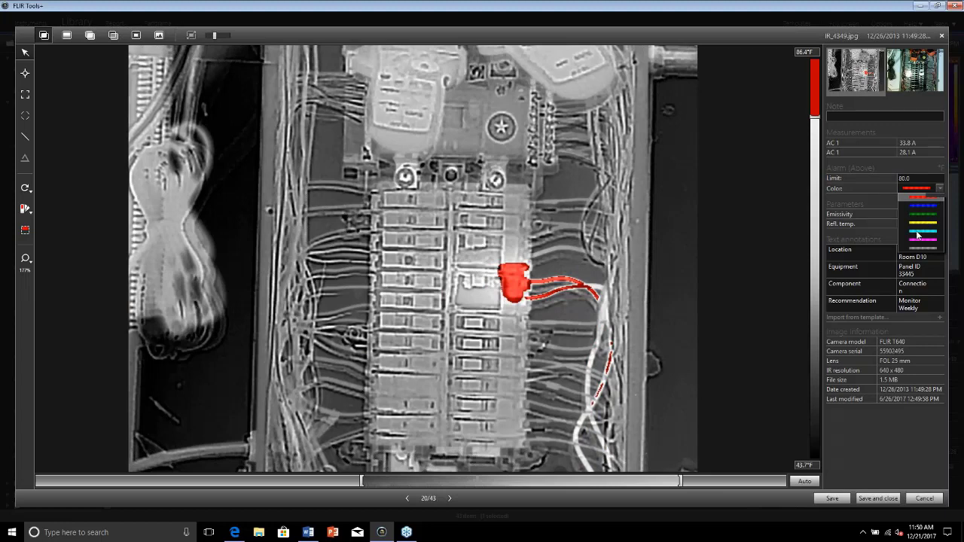
click(916, 231)
click(938, 190)
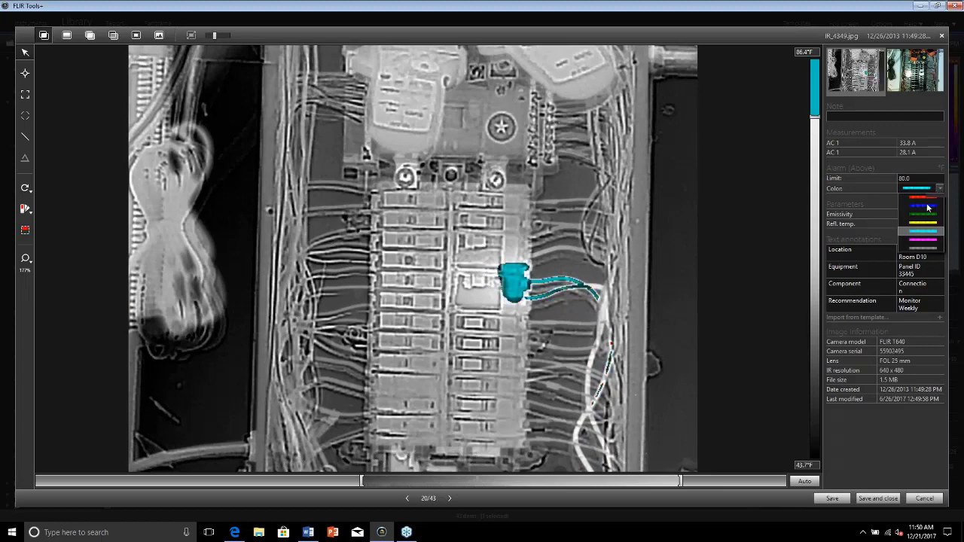
click(922, 198)
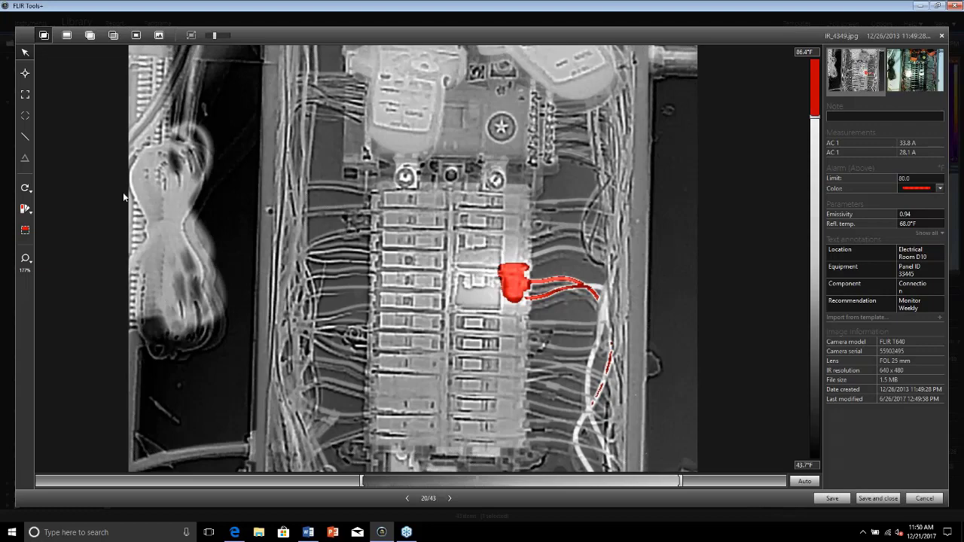
Step: Try the Below color alarm on the breaker panel image, and restore the From image palette
click(27, 214)
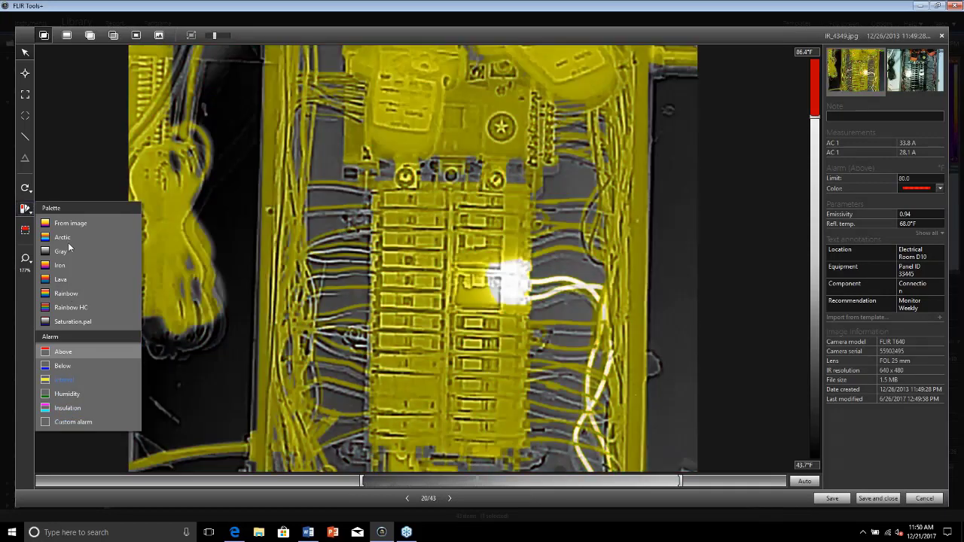
click(62, 365)
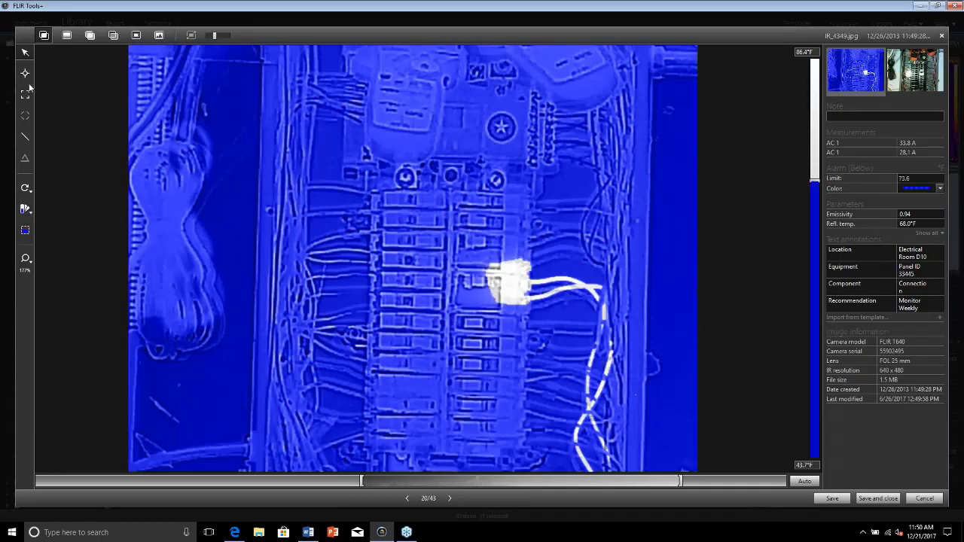
click(25, 210)
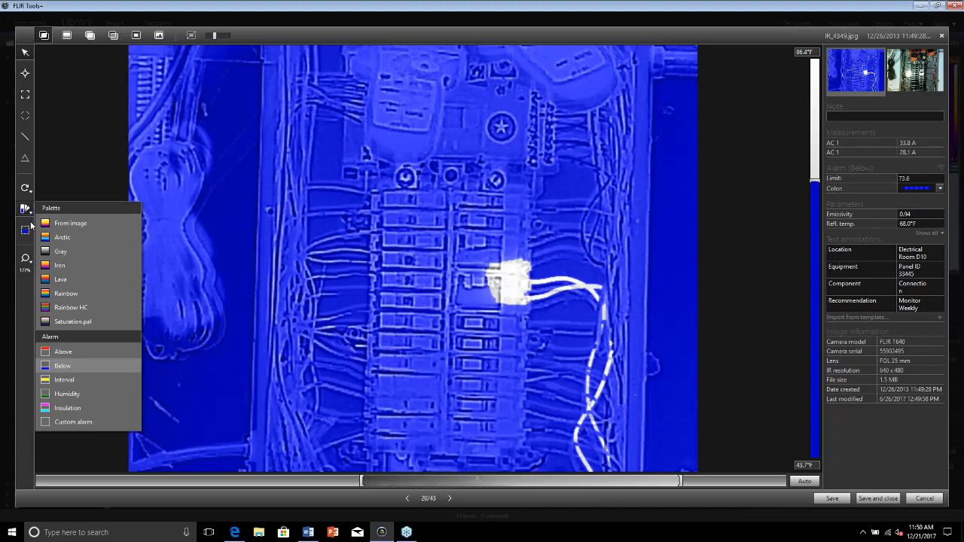
click(42, 228)
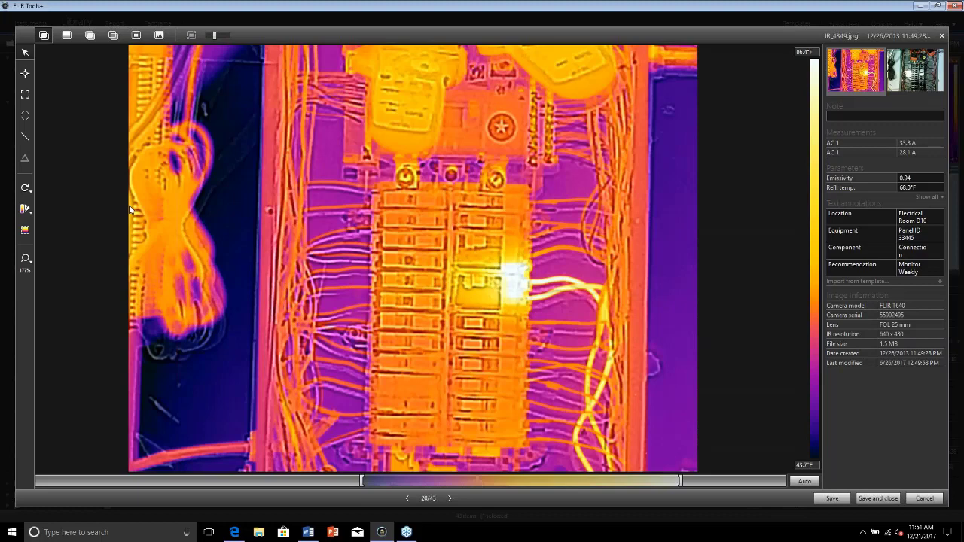
Step: Switch to New Report.docx in Word and start a new report with the FLIR add-in to show the Report Studio templates
click(308, 532)
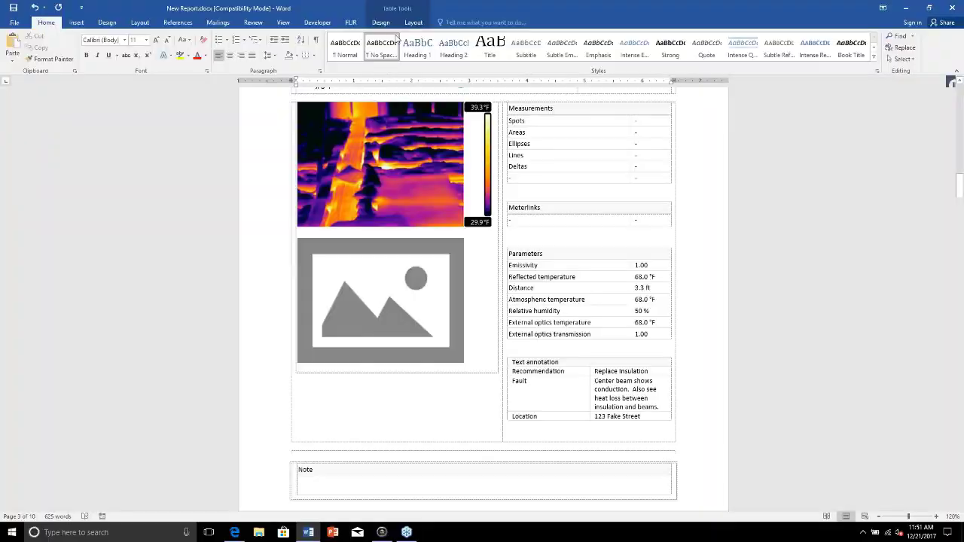
click(351, 22)
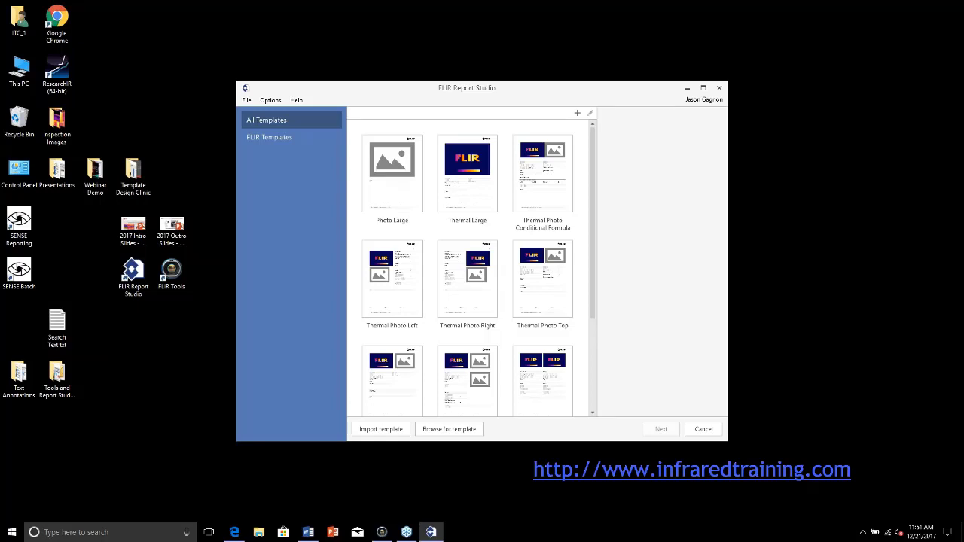
click(309, 533)
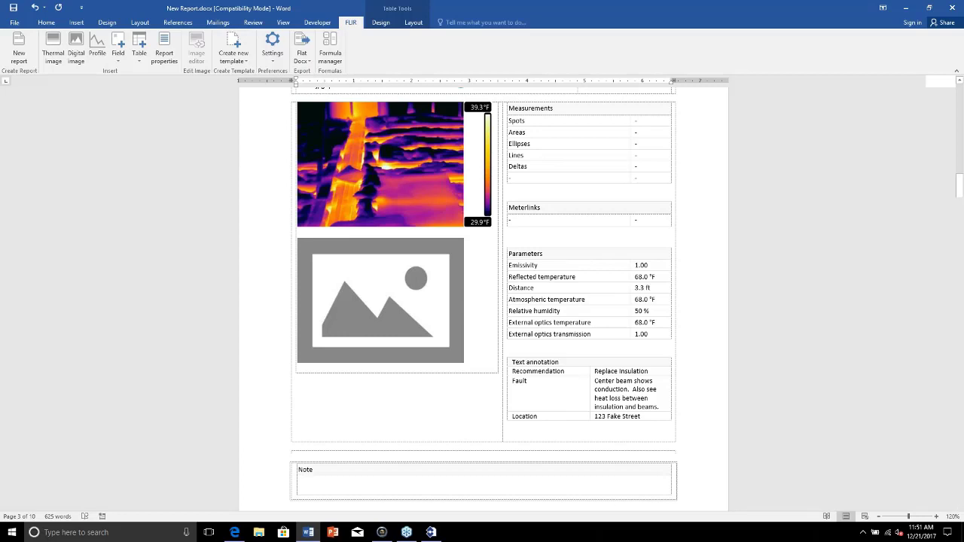
click(431, 532)
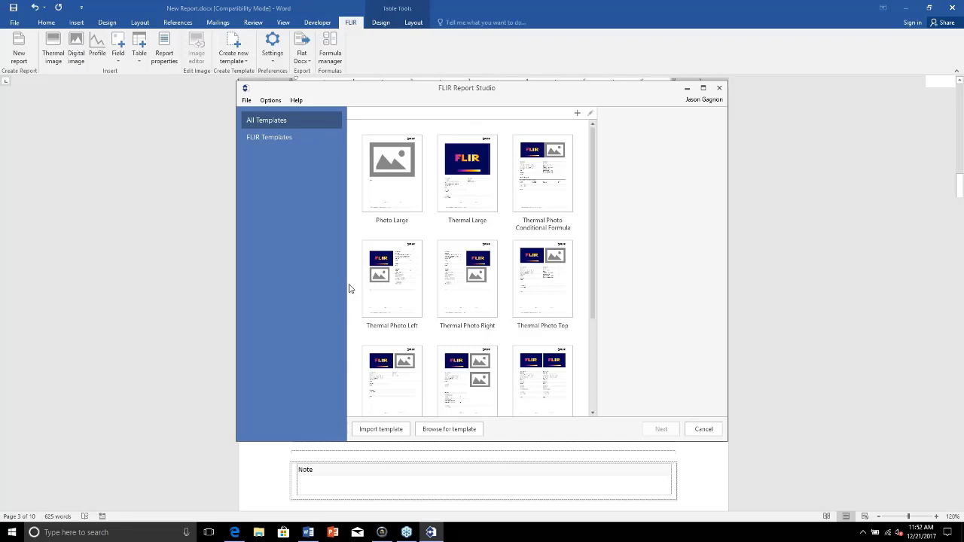
Step: Switch back to FLIR Tools+ and close the IR_4349.jpg image without saving
click(382, 532)
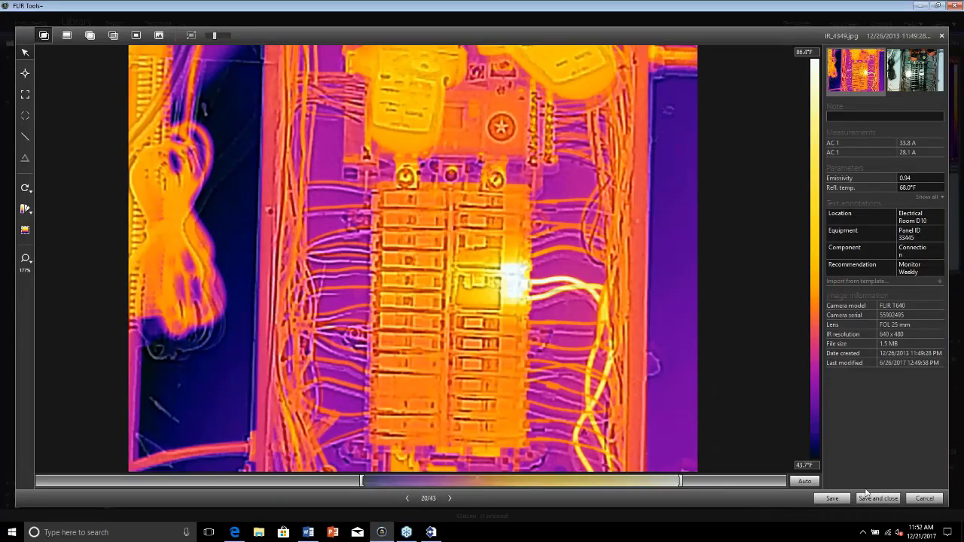
click(921, 502)
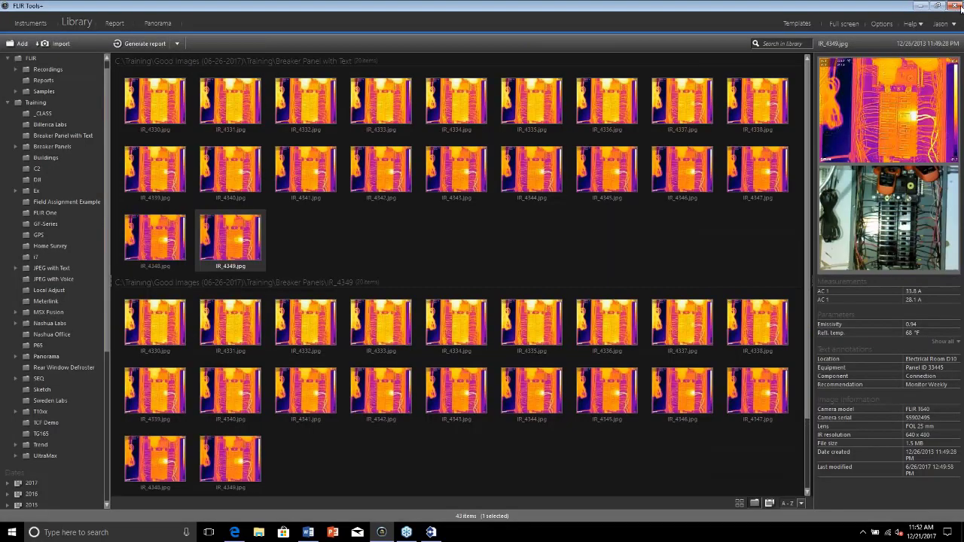
Step: Close FLIR Tools+ and switch to the FLIR Report Studio template window
click(961, 7)
click(525, 295)
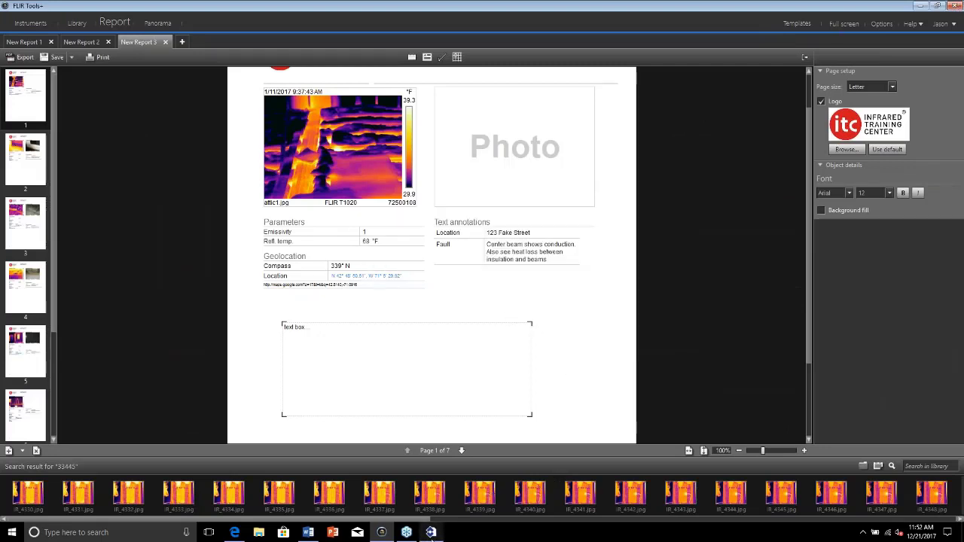
click(431, 531)
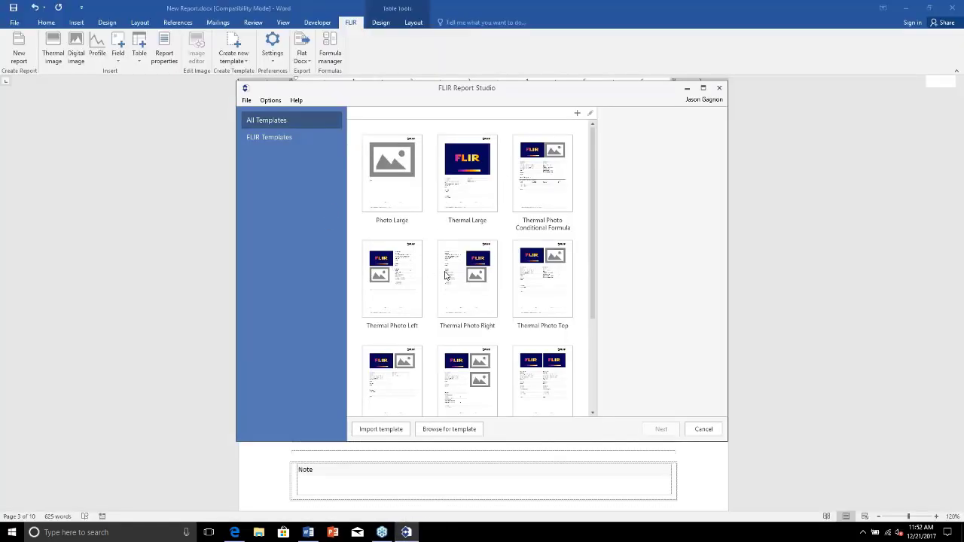
Step: Choose the Thermal Photo Left template and add FLIR0008.jpg, FLIR0073.jpg and FLIR0229.jpg from the T1xx folder to the report
click(399, 277)
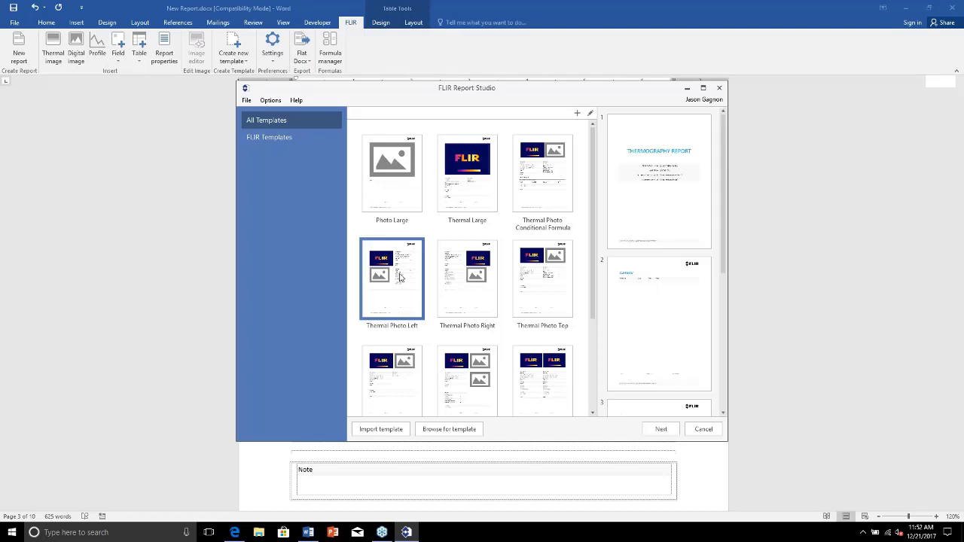
click(654, 433)
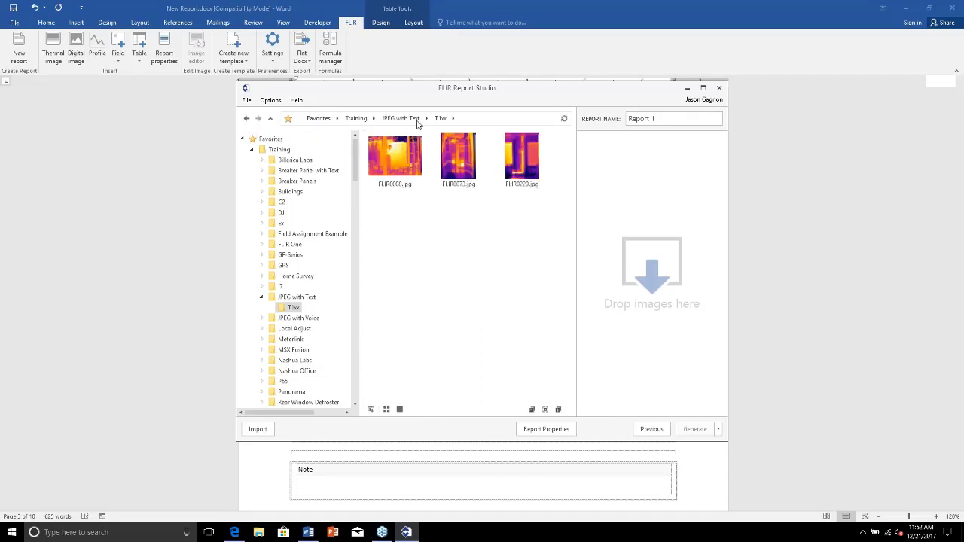
click(387, 172)
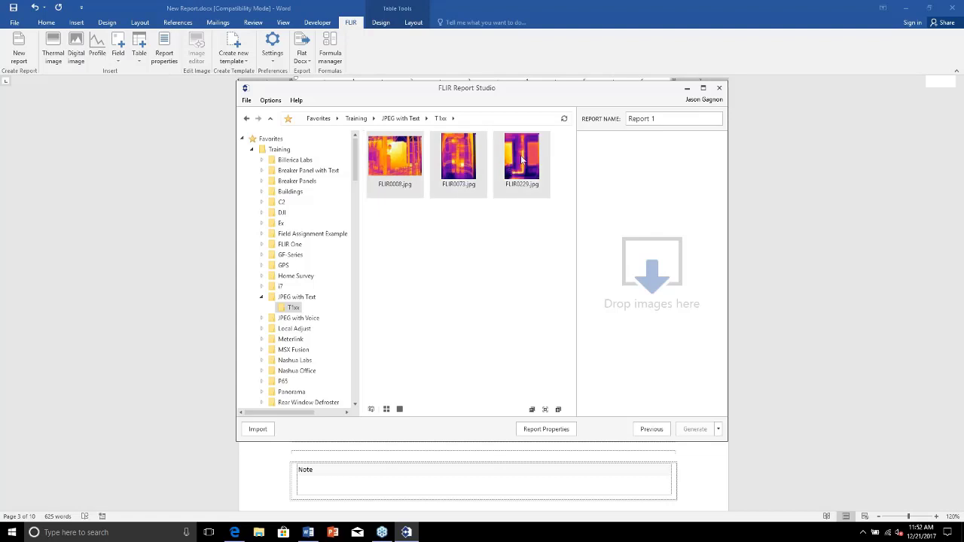
shift+click(522, 159)
drag(522, 158, 656, 199)
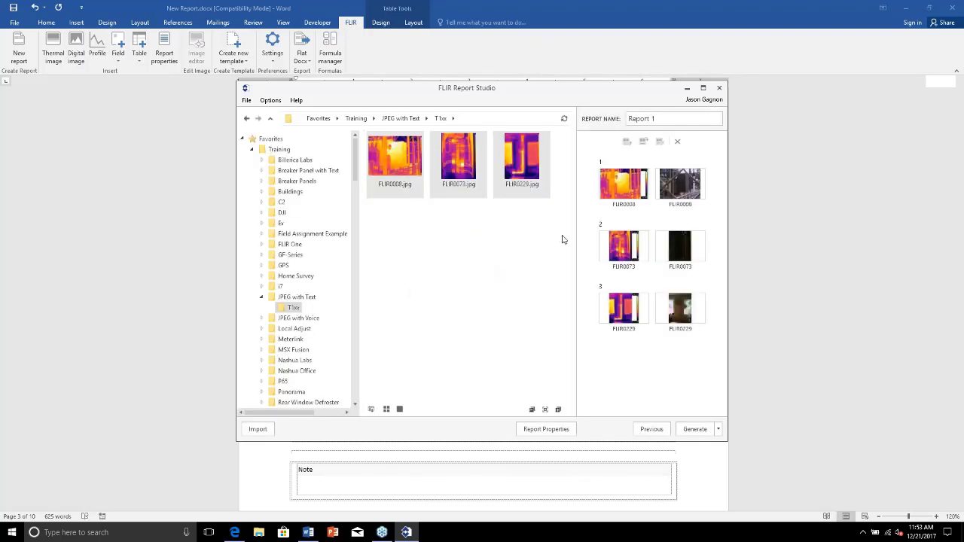
Step: Edit the report's FLIR0008 thermal image by raising the upper temperature scale limit and applying the Cool palette, saving the changes
click(620, 183)
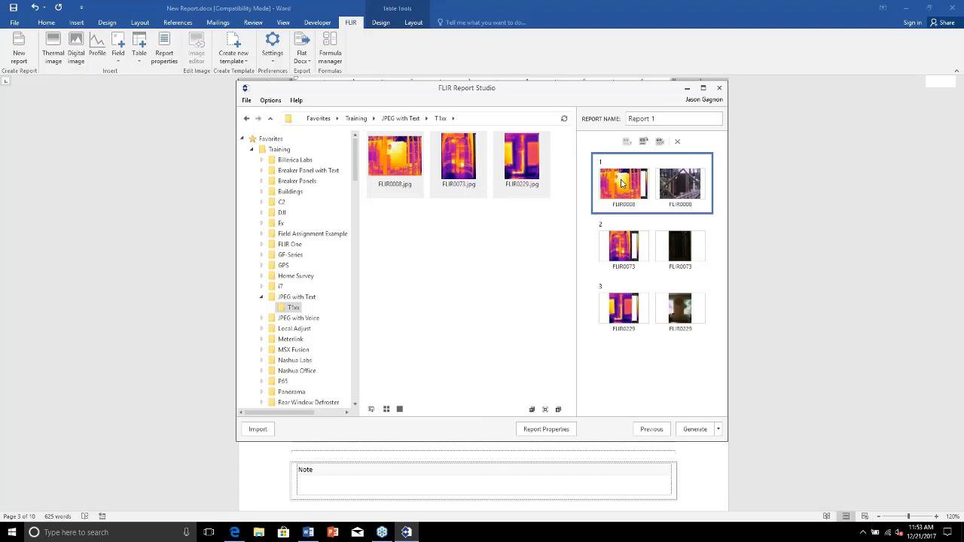
double_click(621, 183)
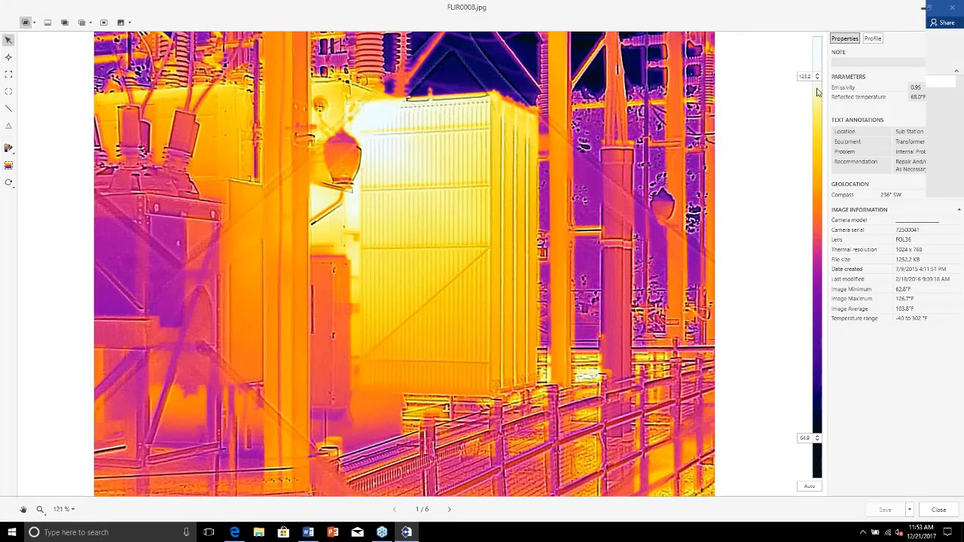
drag(821, 155, 788, 39)
click(9, 148)
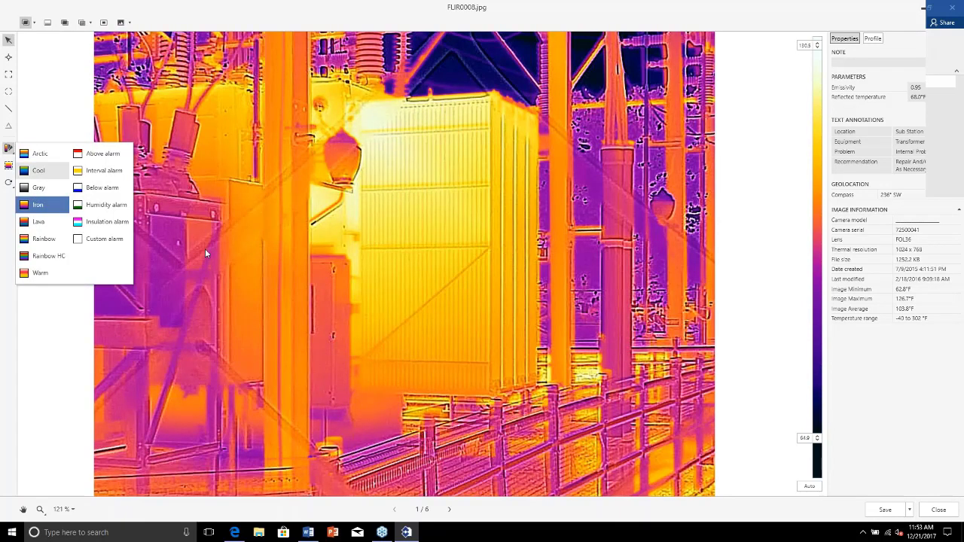
click(38, 170)
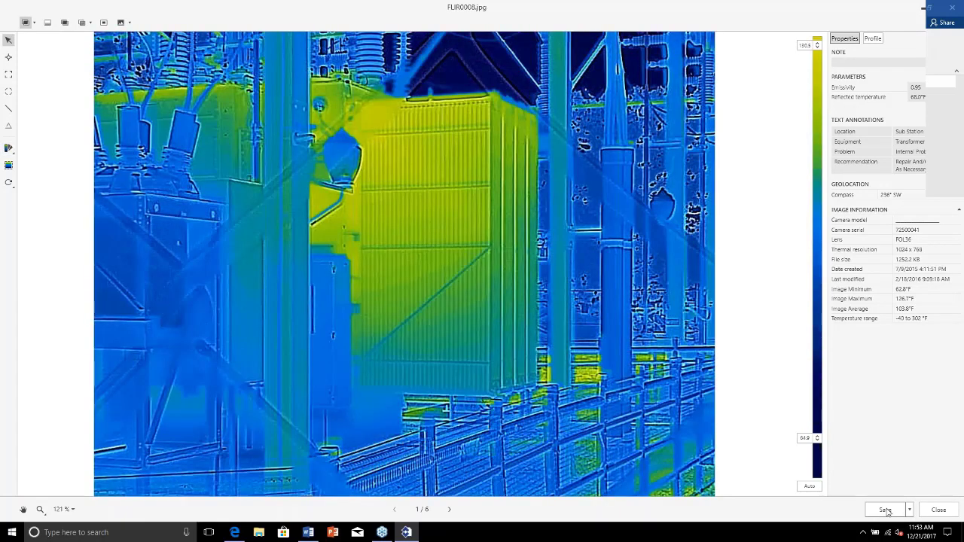
click(941, 516)
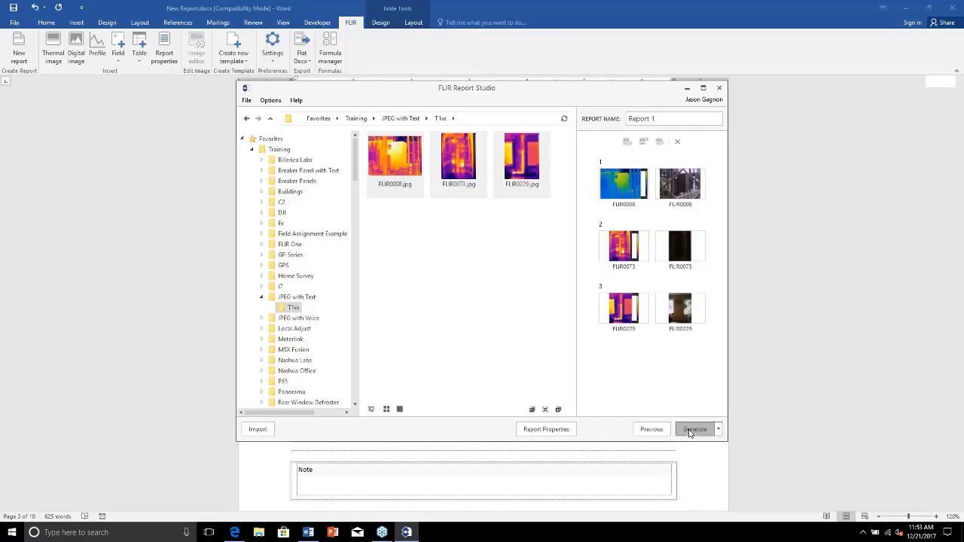
Step: Generate Report 1 from the three image pairs, accepting the report properties as they are
click(689, 434)
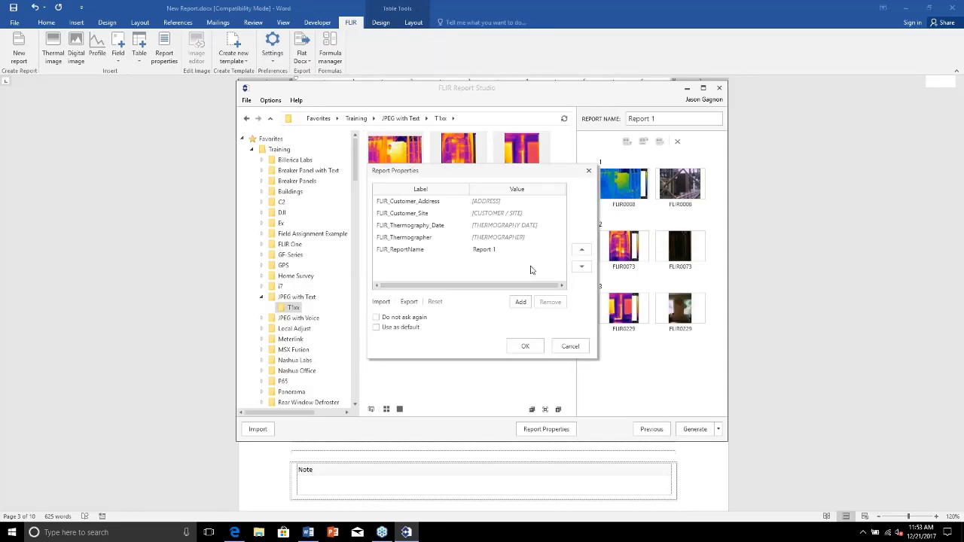
click(522, 347)
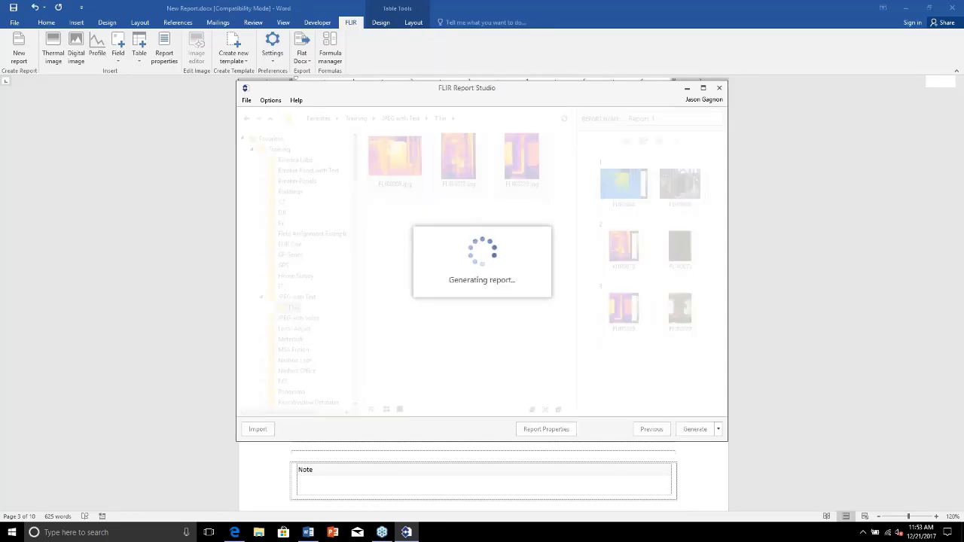